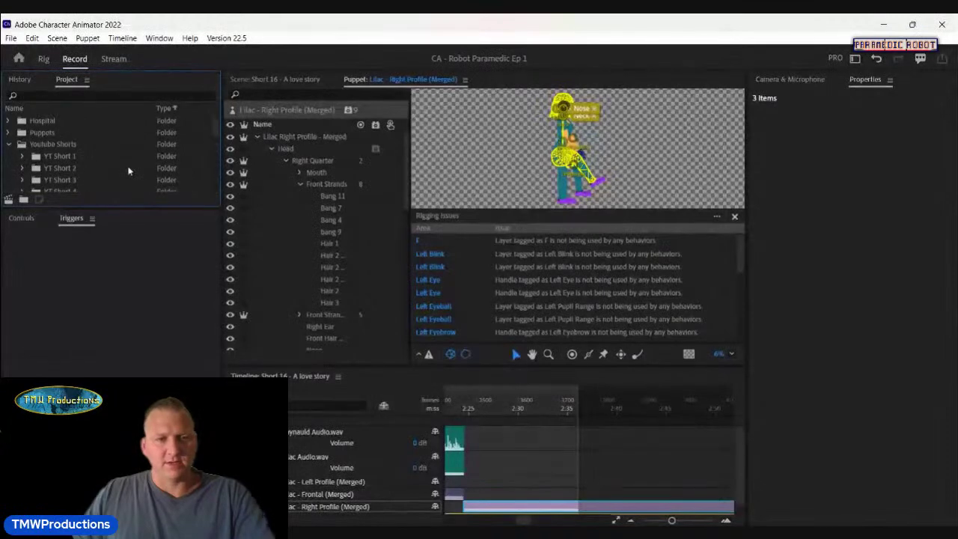
# Step: Collapse the Youtube Shorts folder and expand the Puppets folder in the project as the import destination
pyautogui.click(9, 143)
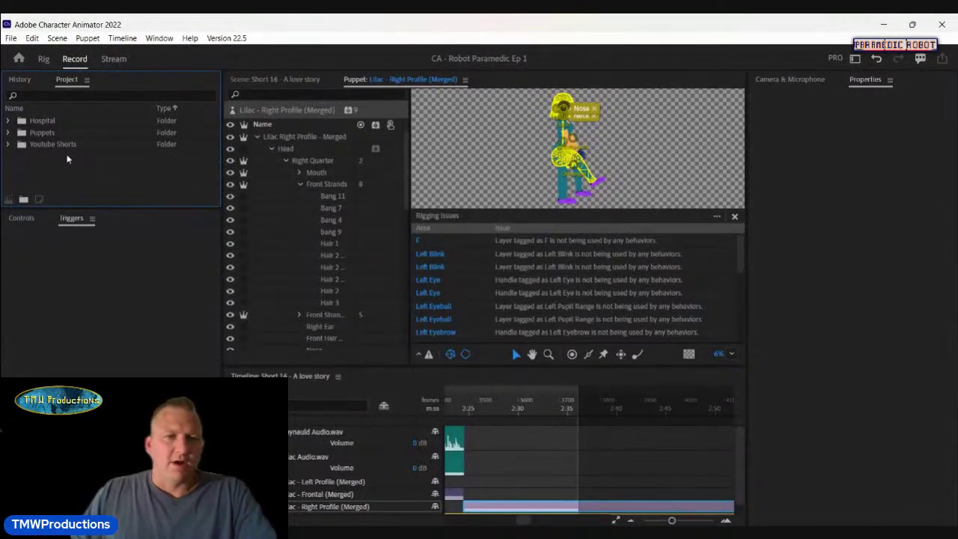
pyautogui.click(9, 133)
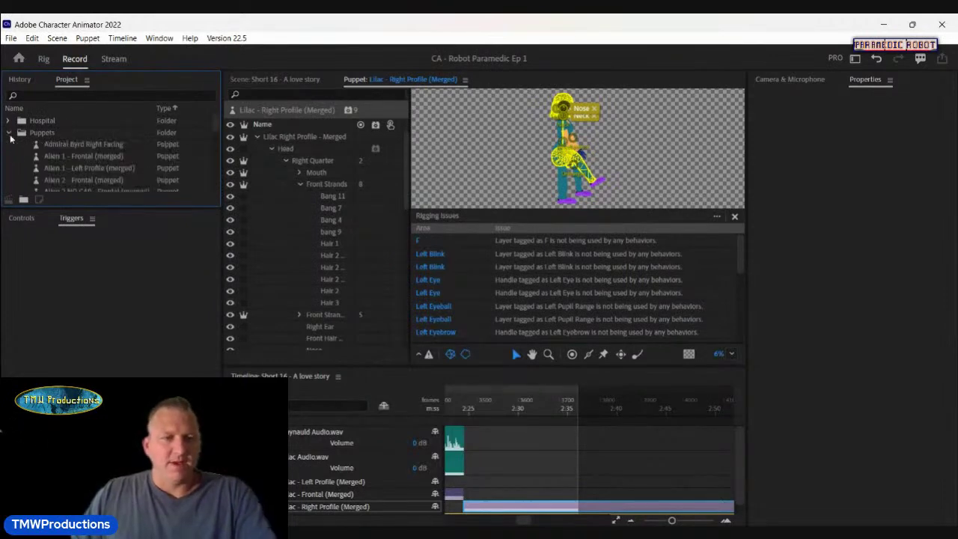
pyautogui.scroll(-1, 90, 156)
pyautogui.scroll(2, 91, 151)
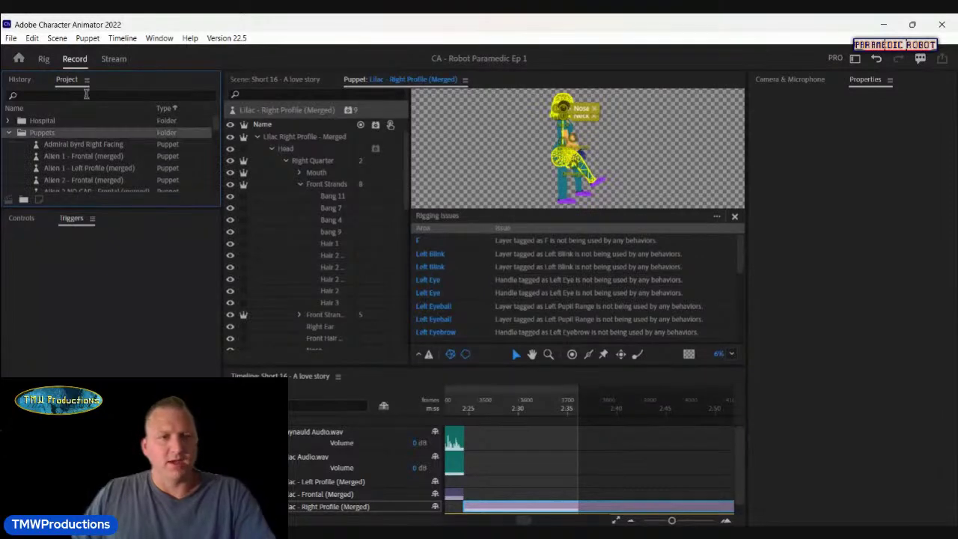
# Step: Start a file import and browse to the CA - Robot Paramedic Ep 1 folder inside Robot Paramedic
pyautogui.click(14, 42)
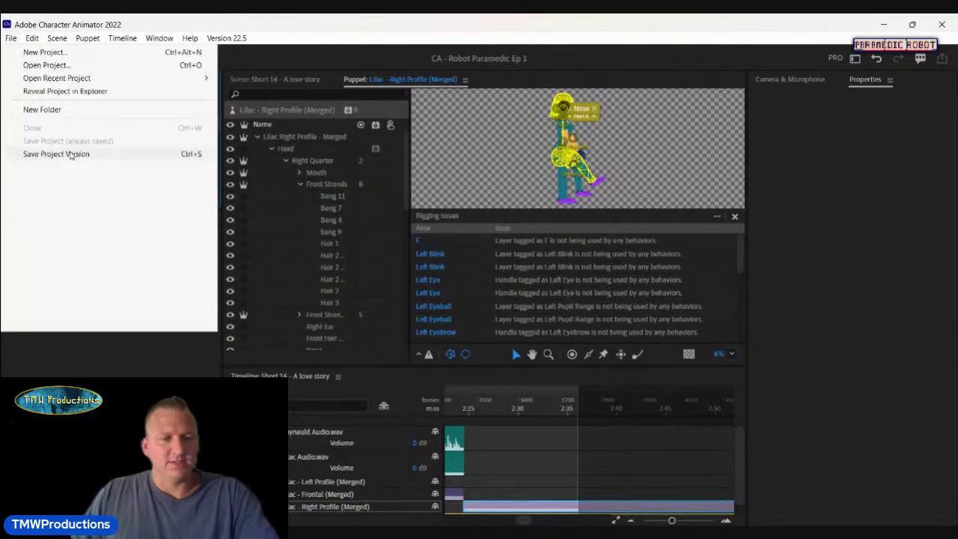
pyautogui.click(53, 233)
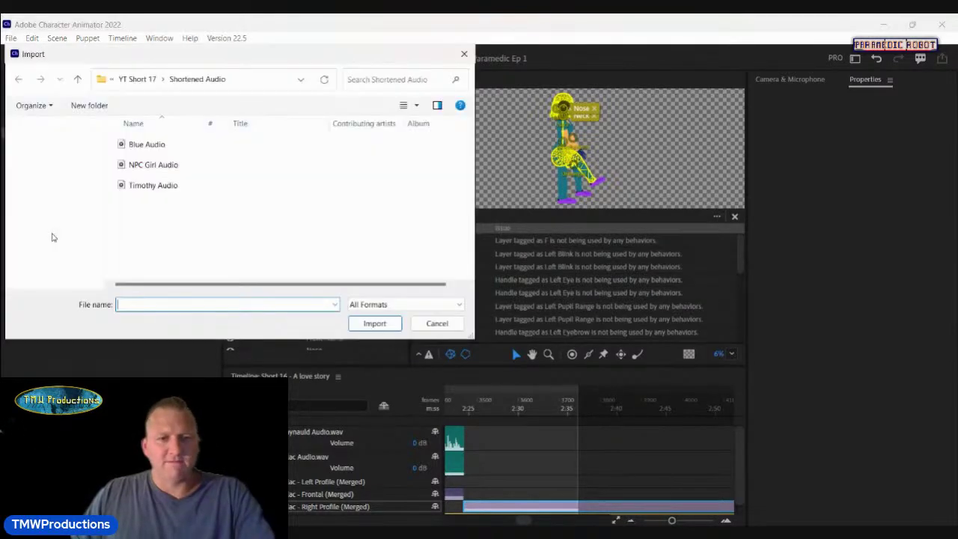
pyautogui.click(78, 81)
pyautogui.click(78, 81)
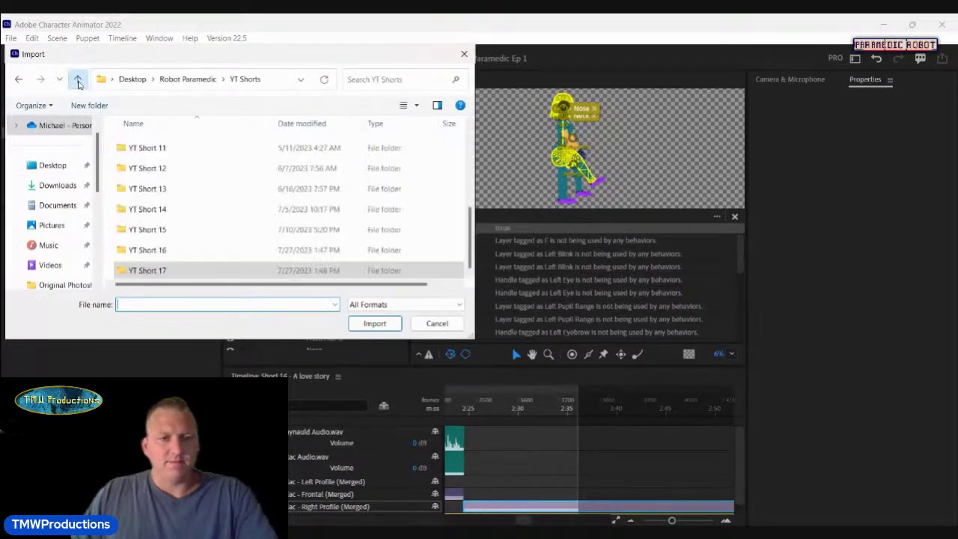
pyautogui.click(78, 78)
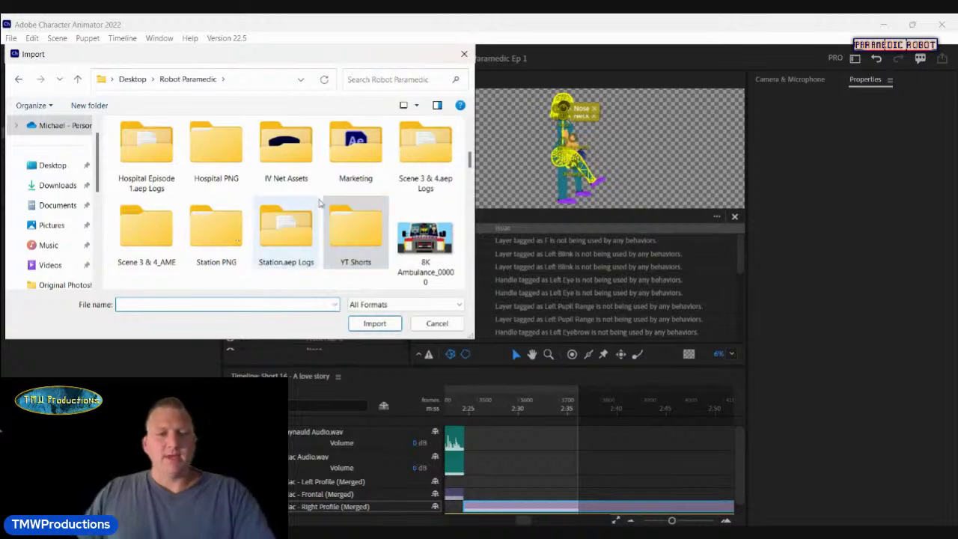
pyautogui.scroll(-3, 244, 223)
pyautogui.scroll(3, 247, 227)
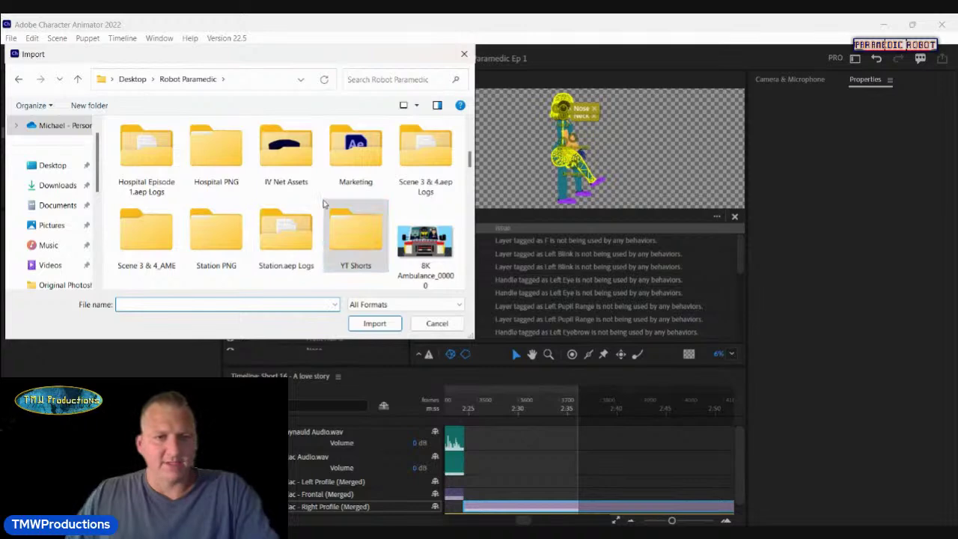
pyautogui.moveTo(97, 180); pyautogui.dragTo(96, 214)
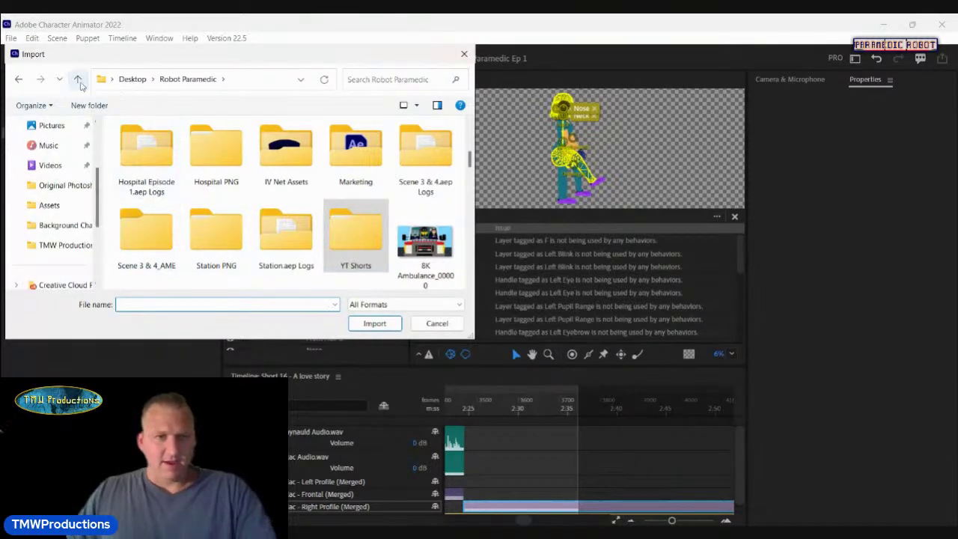
pyautogui.scroll(5, 322, 217)
pyautogui.doubleClick(291, 172)
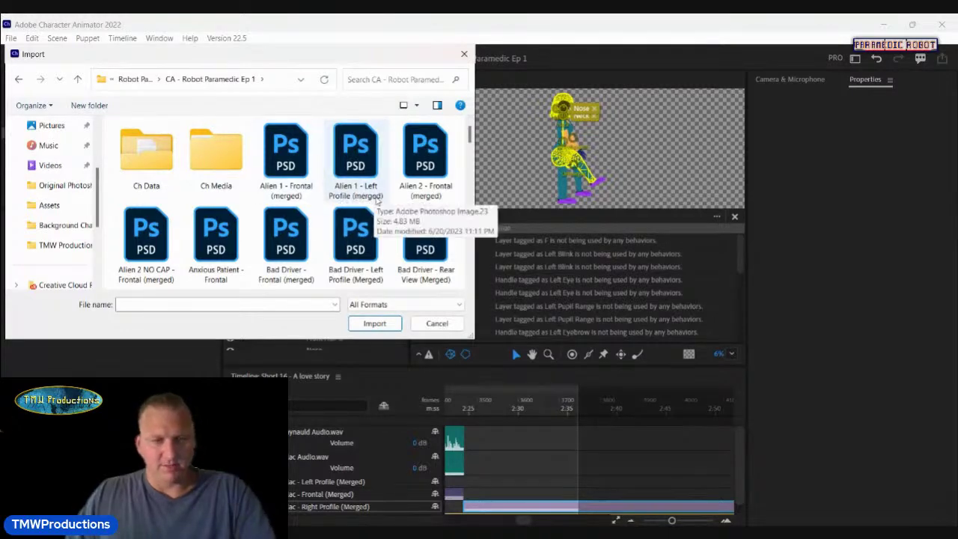
# Step: Find the Timothy - Frontal (Merged) Photoshop file and import it as a puppet
pyautogui.scroll(-2, 374, 202)
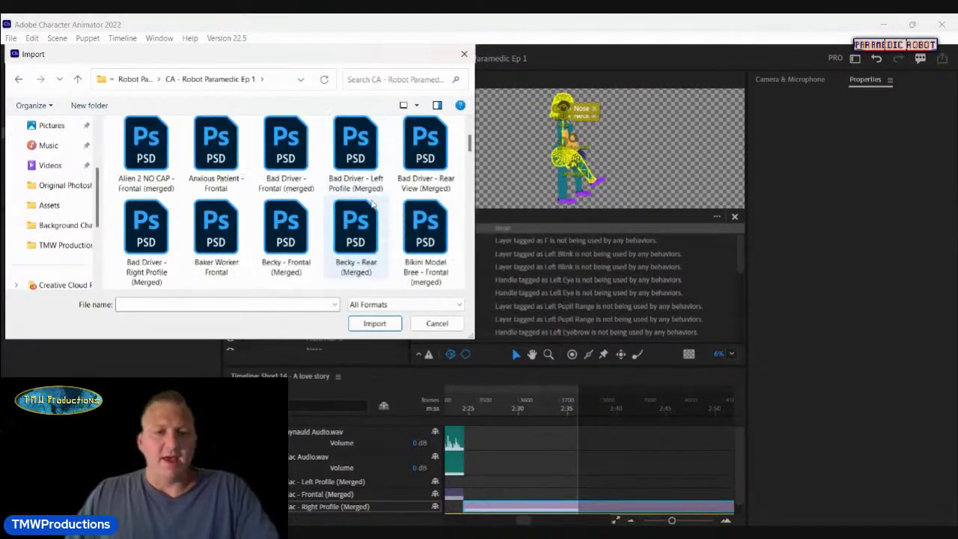
pyautogui.scroll(-2, 329, 229)
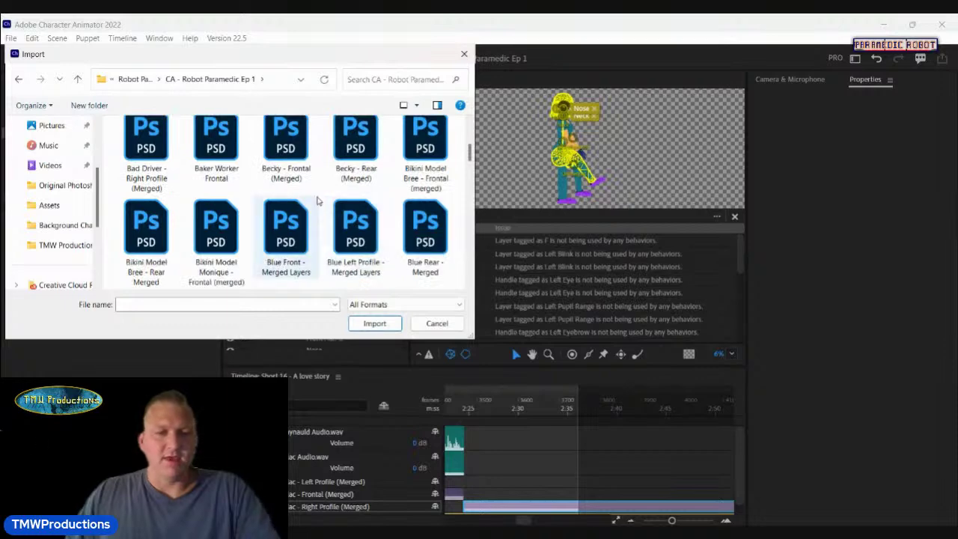
pyautogui.scroll(-1, 315, 216)
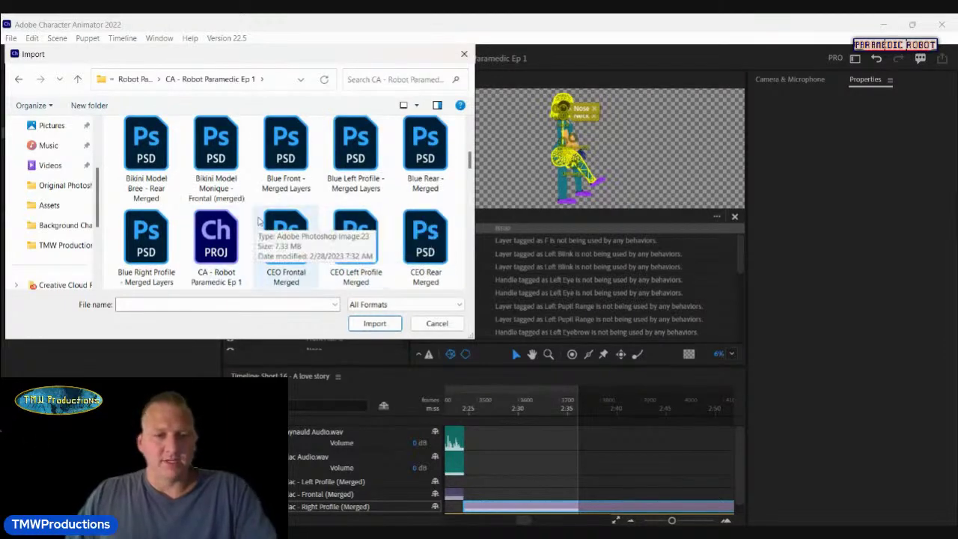
pyautogui.scroll(-1, 392, 201)
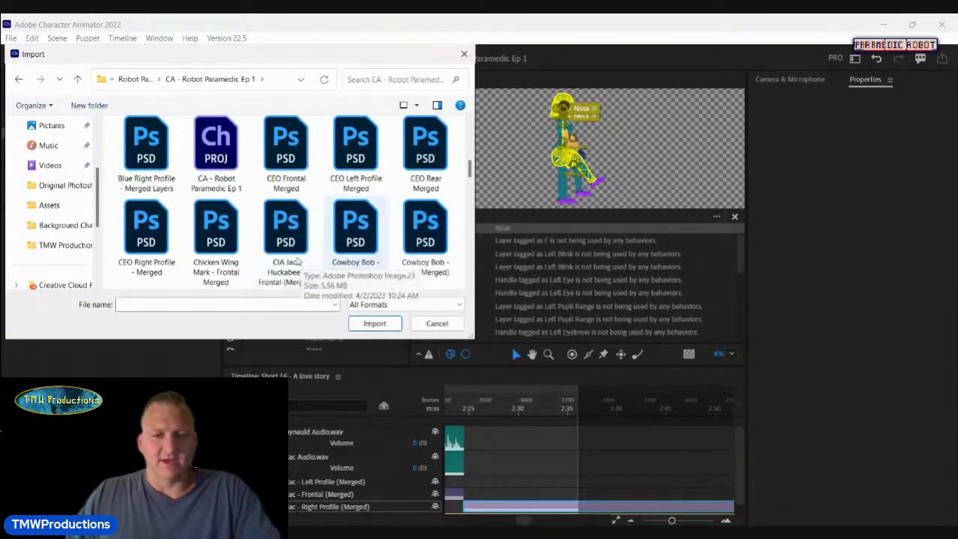
pyautogui.scroll(-2, 359, 233)
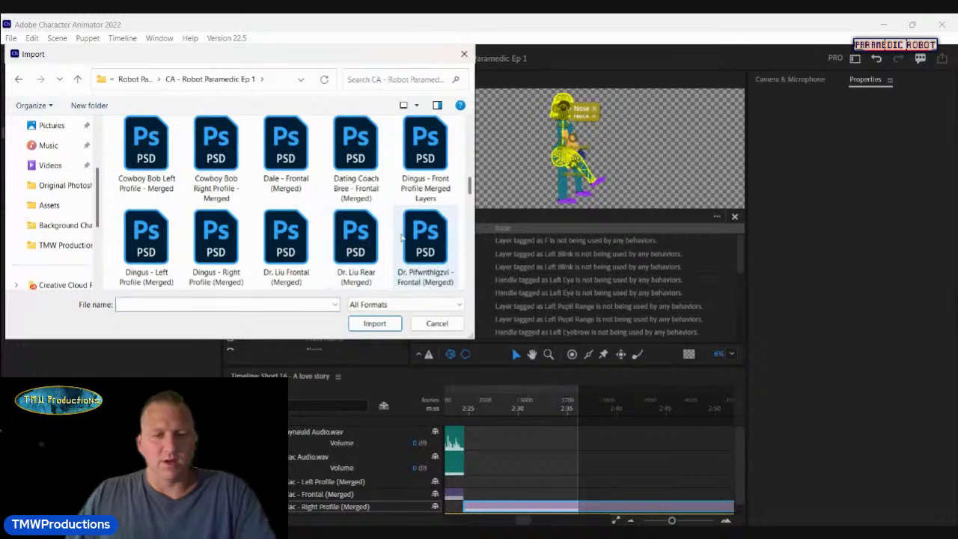
pyautogui.scroll(1, 400, 238)
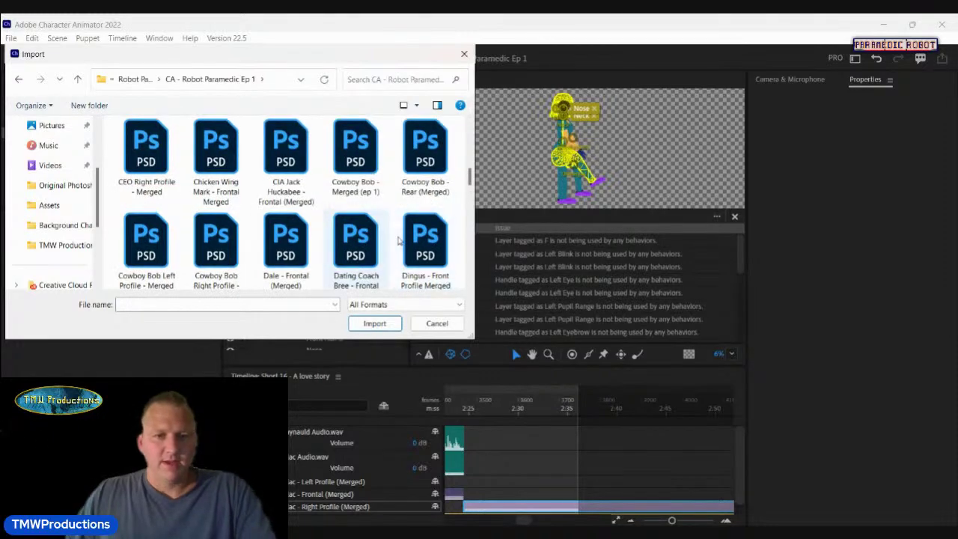
pyautogui.scroll(-10, 397, 238)
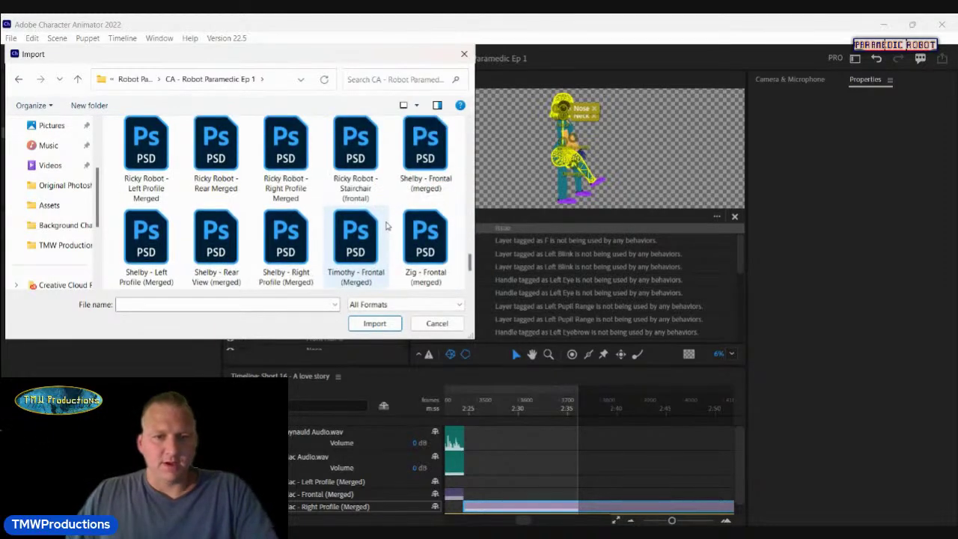
pyautogui.click(379, 241)
pyautogui.click(386, 325)
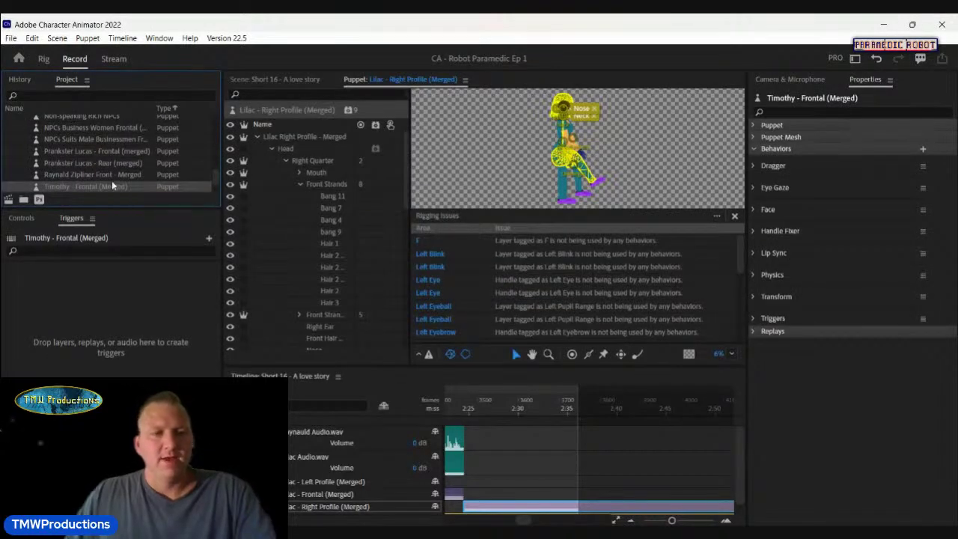
# Step: Create a new scene from the imported Timothy - Frontal (Merged) puppet
pyautogui.scroll(-1, 111, 180)
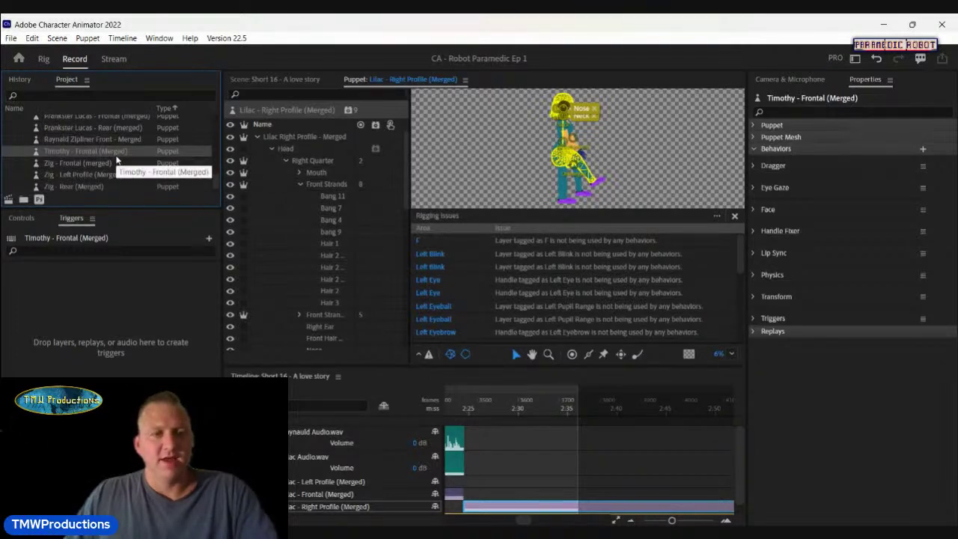
pyautogui.scroll(1, 127, 173)
pyautogui.scroll(-1, 142, 184)
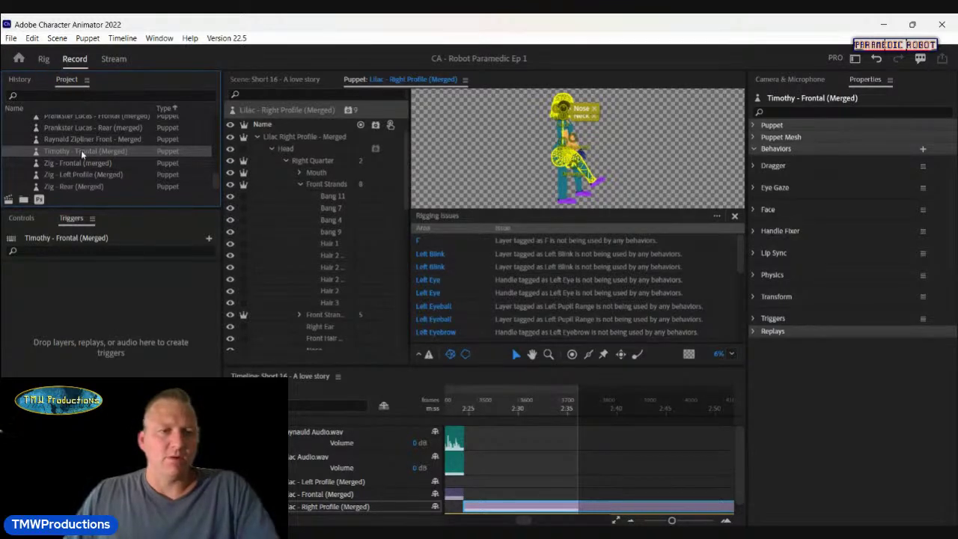
pyautogui.click(8, 200)
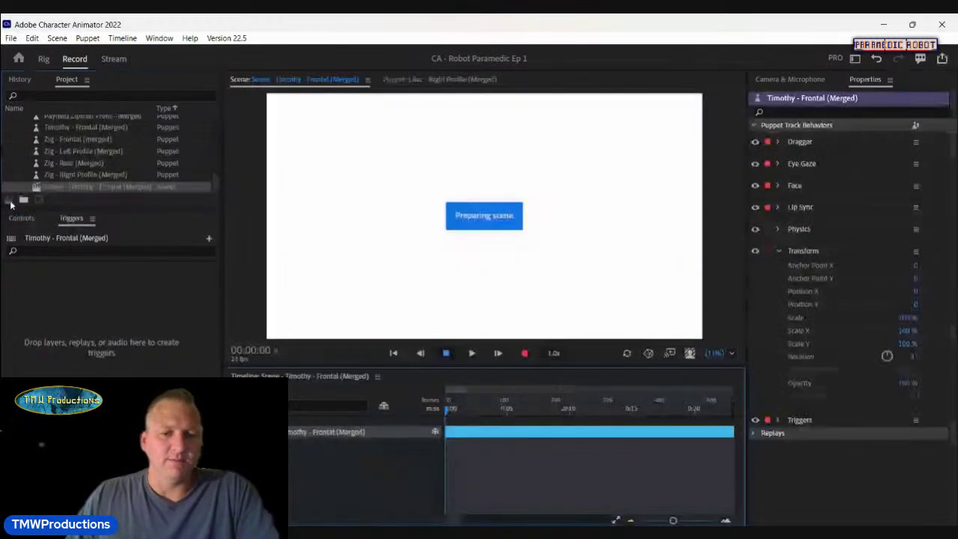
# Step: Rename the new Timothy scene to YT Short 17
pyautogui.click(102, 186)
pyautogui.write('YT')
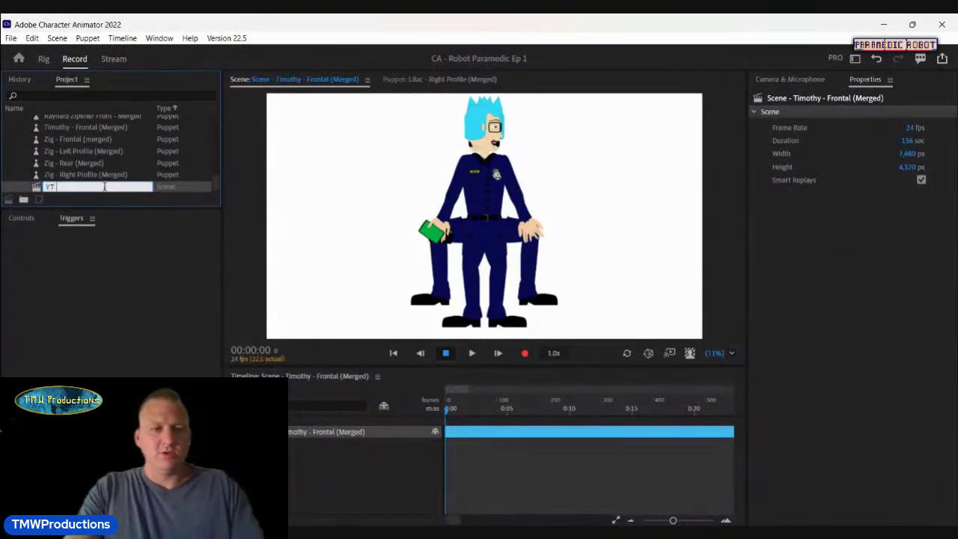
pyautogui.write(' Short 17')
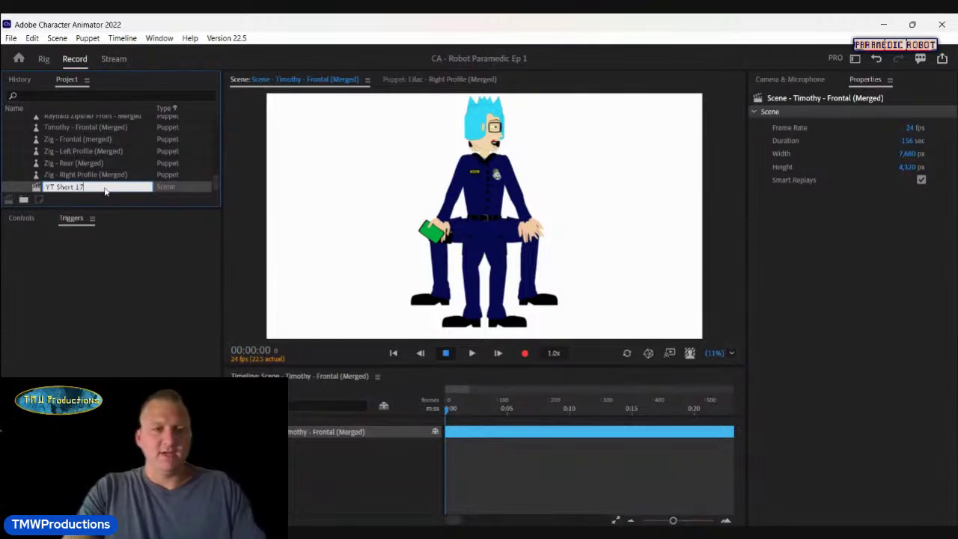
pyautogui.press('Return')
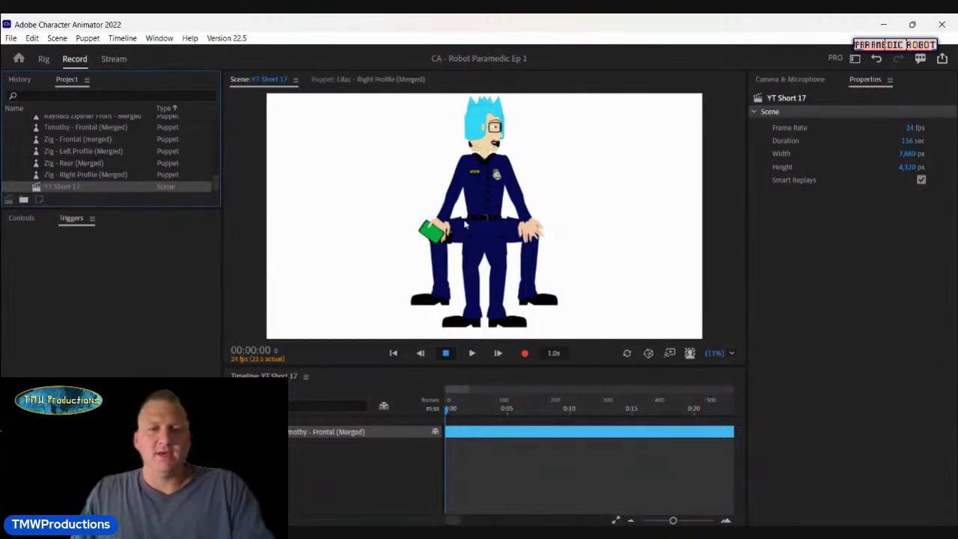
# Step: Move the YT Short 17 scene into the YT Short 17 folder under Youtube Shorts, and collapse the Audio subfolder
pyautogui.moveTo(74, 186)
pyautogui.mouseDown()
pyautogui.moveTo(77, 196)
pyautogui.moveTo(63, 193)
pyautogui.mouseUp()
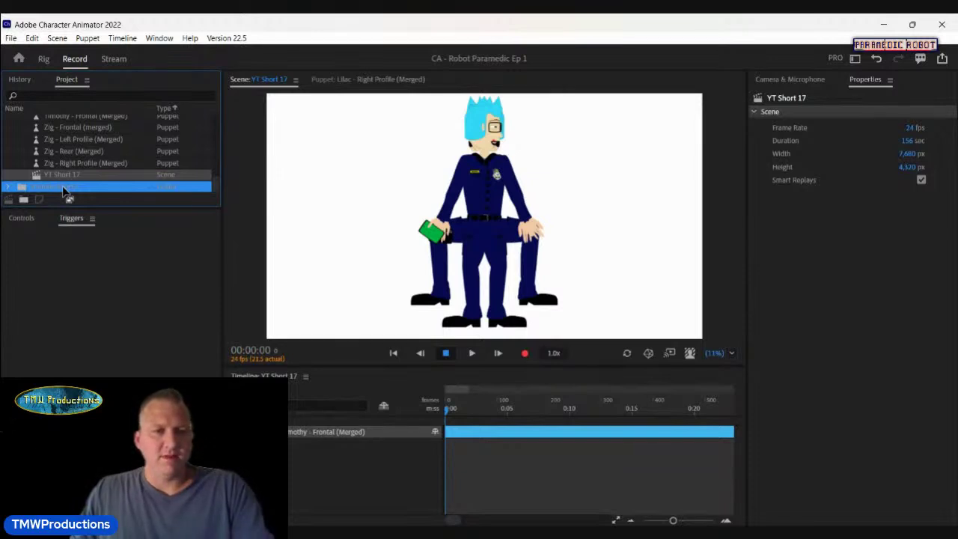
pyautogui.scroll(1, 64, 192)
pyautogui.scroll(10, 69, 166)
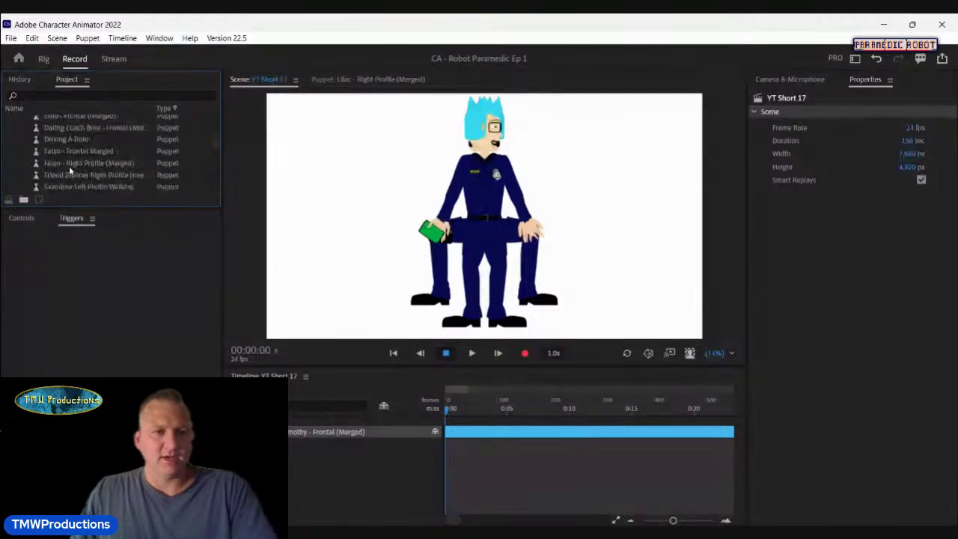
pyautogui.click(9, 133)
pyautogui.scroll(-2, 65, 154)
pyautogui.scroll(-2, 65, 153)
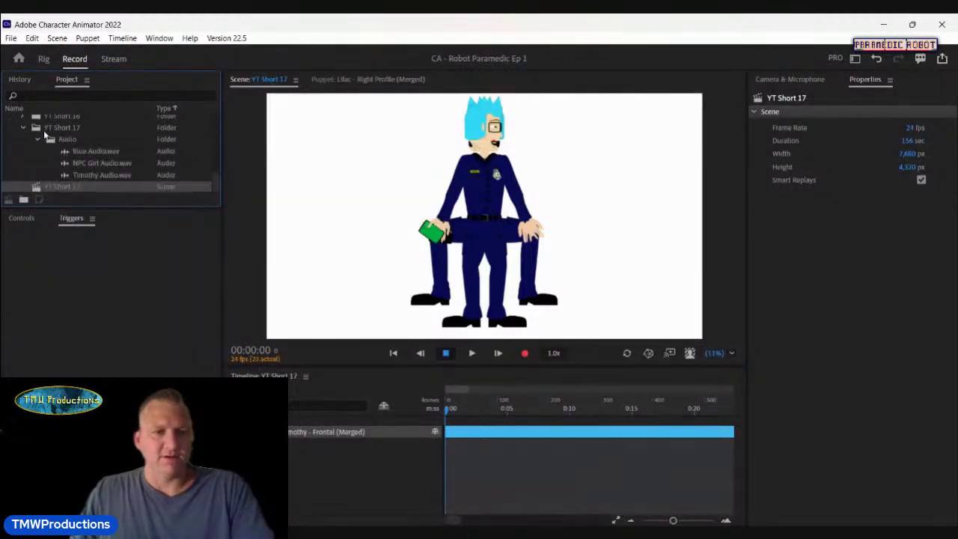
pyautogui.moveTo(67, 184); pyautogui.dragTo(65, 133)
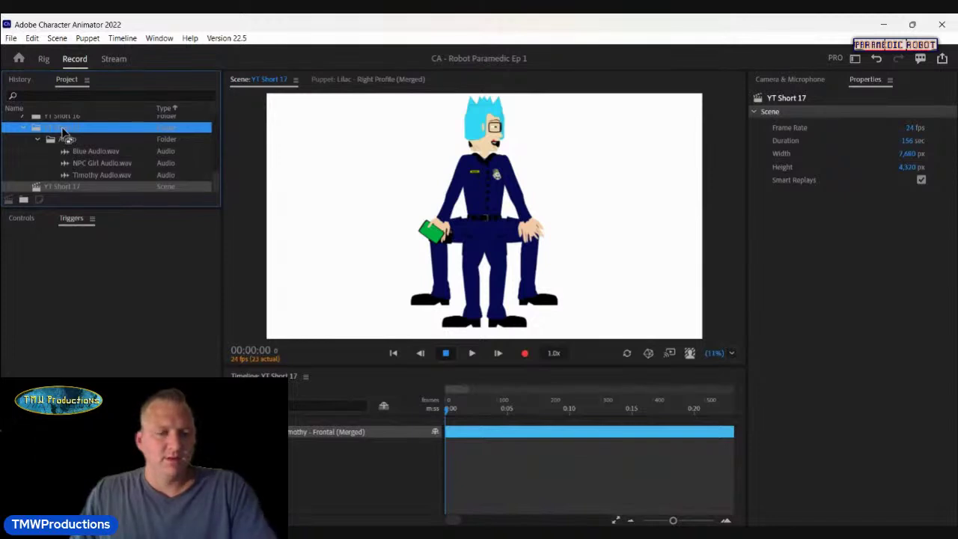
pyautogui.moveTo(64, 133); pyautogui.dragTo(65, 134)
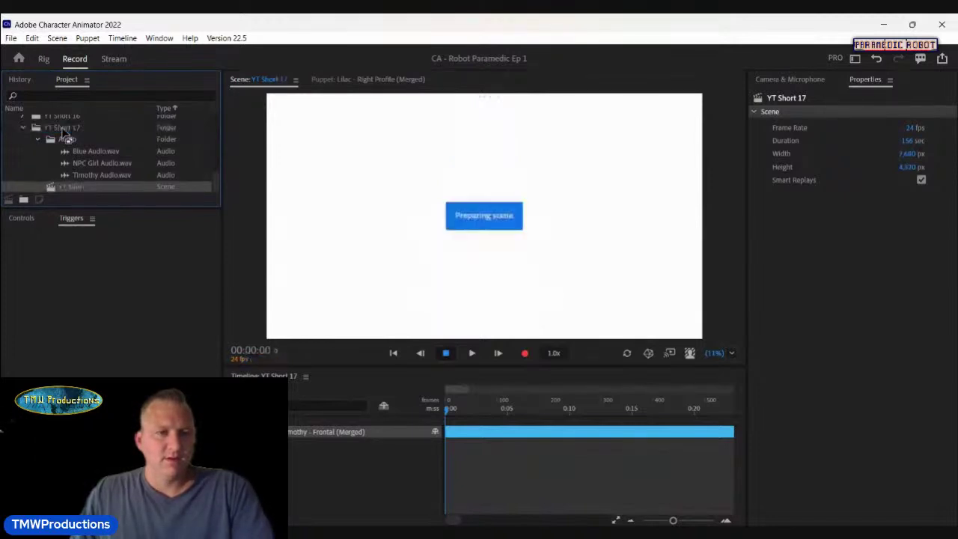
pyautogui.click(37, 140)
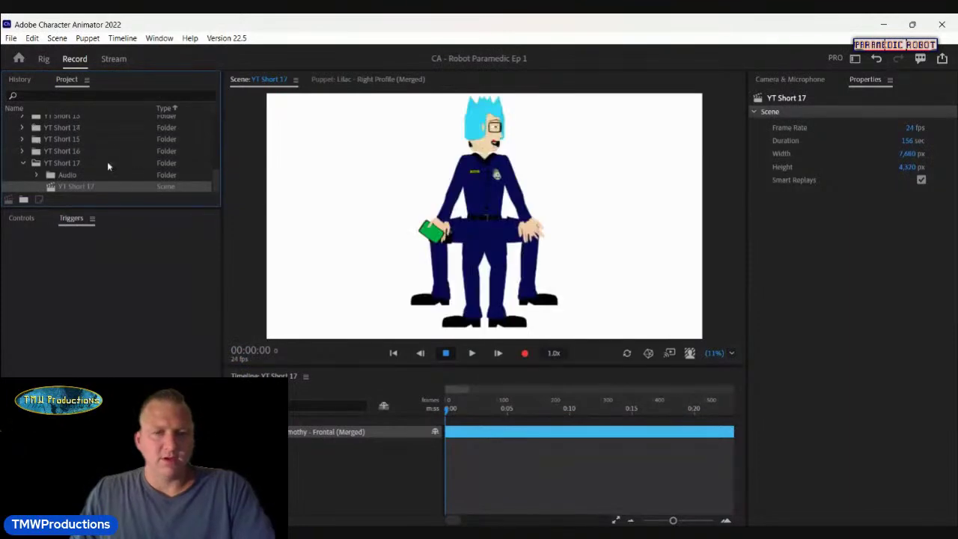
# Step: Select the Timothy puppet in the scene and review its camera and microphone view and its behavior properties
pyautogui.click(532, 229)
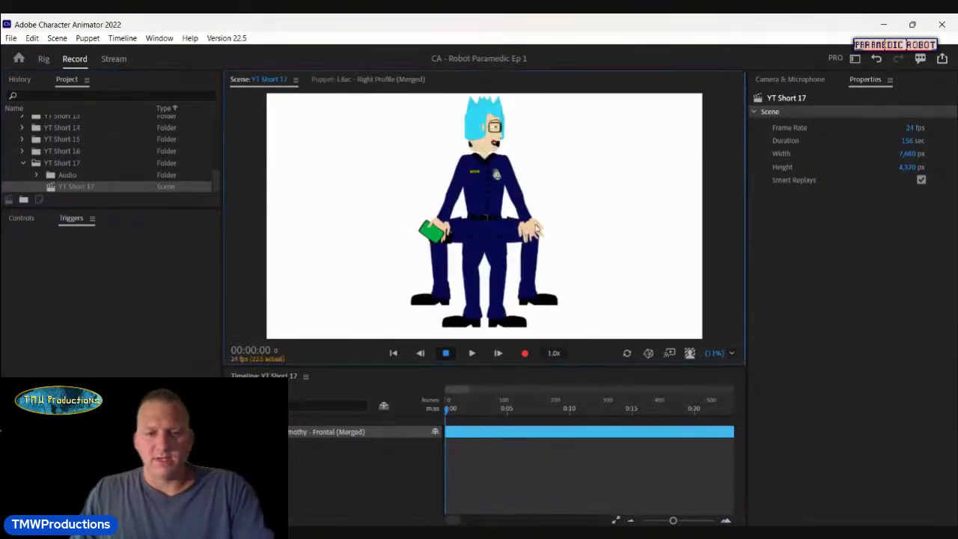
pyautogui.click(789, 79)
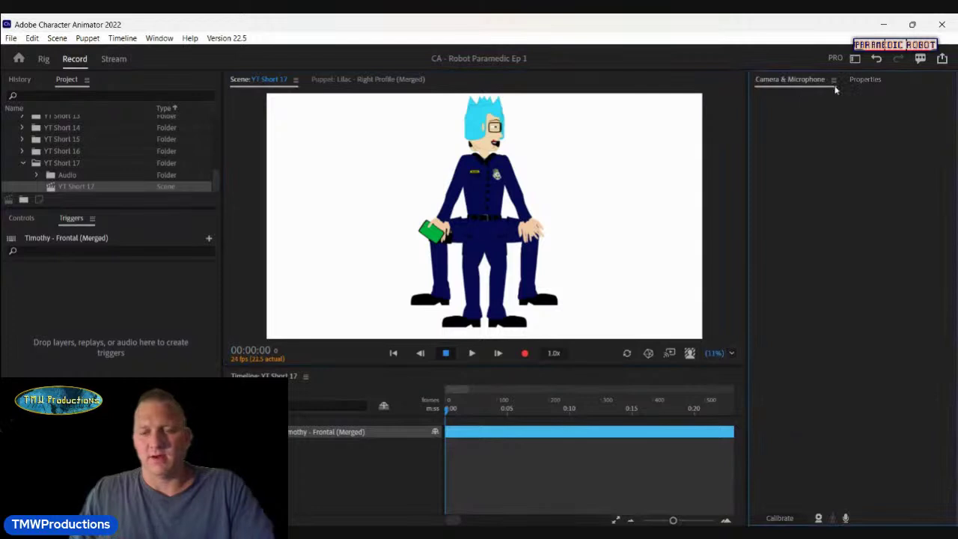
pyautogui.click(859, 80)
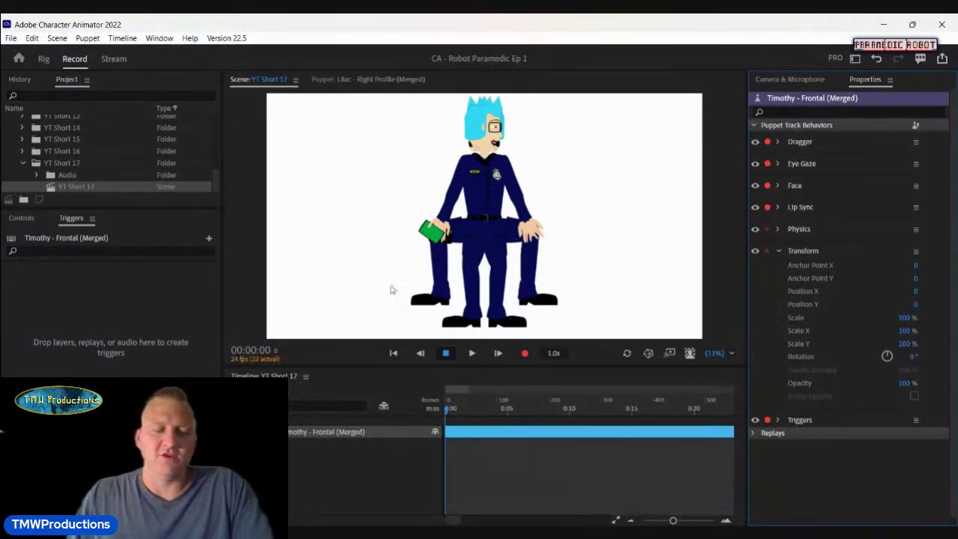
pyautogui.click(217, 187)
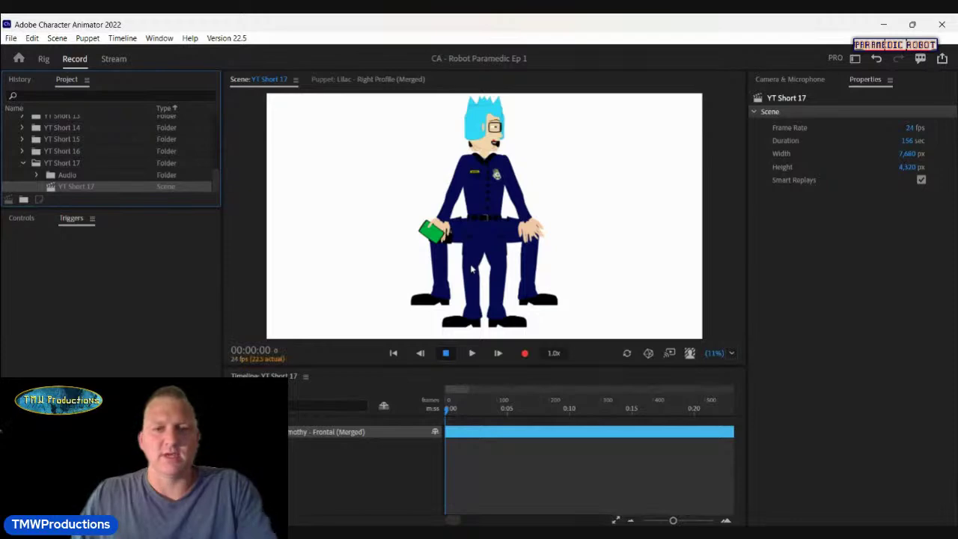
# Step: Open the Timothy - Frontal (Merged) puppet from the Puppets folder for rigging
pyautogui.click(43, 59)
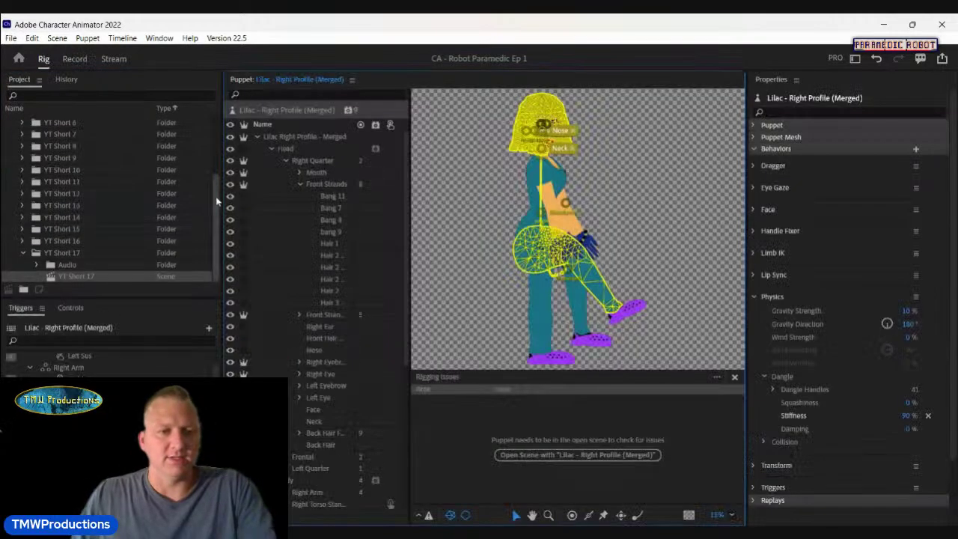
pyautogui.click(215, 198)
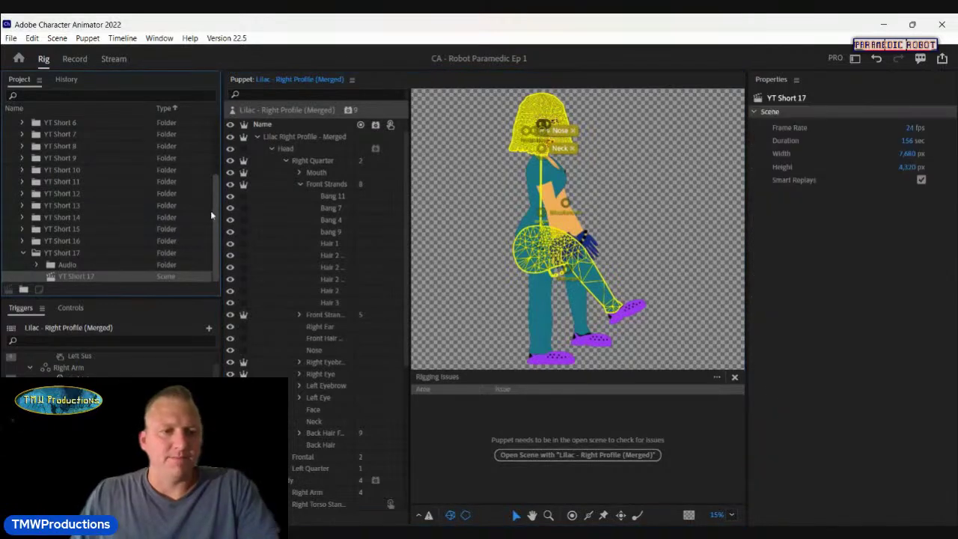
pyautogui.scroll(3, 41, 238)
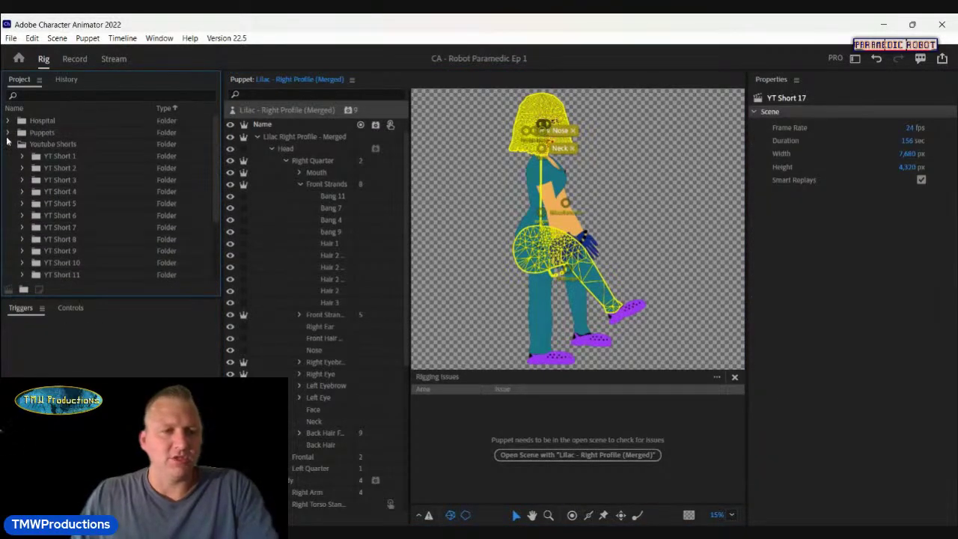
pyautogui.click(7, 133)
pyautogui.scroll(-6, 87, 185)
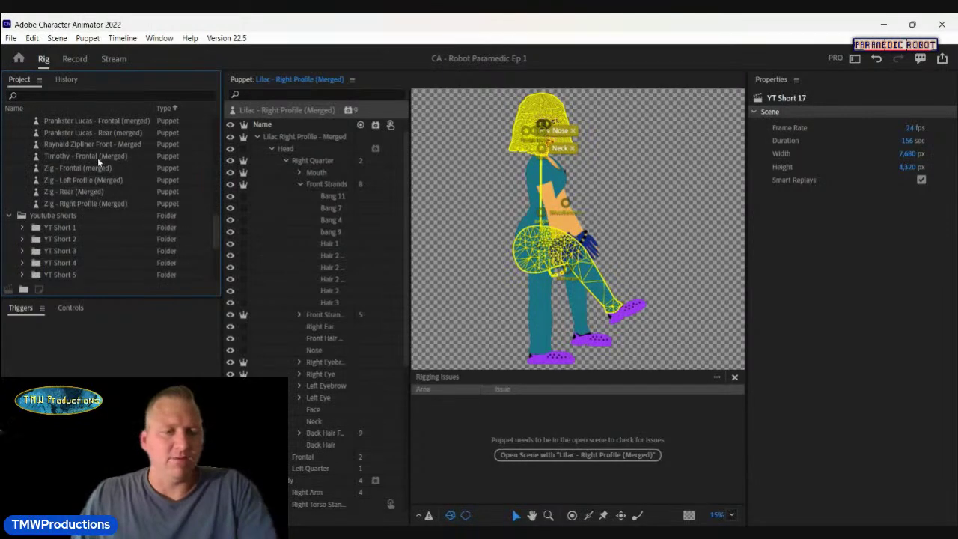
pyautogui.click(98, 157)
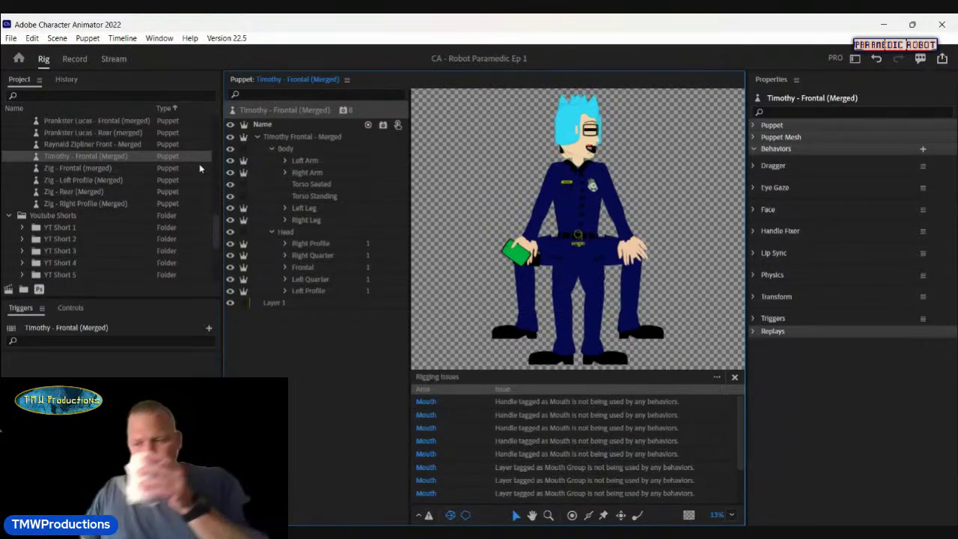
# Step: Collapse the puppet's Body and Head groups, and add the Head & Body Turner behavior to the Head group
pyautogui.click(271, 149)
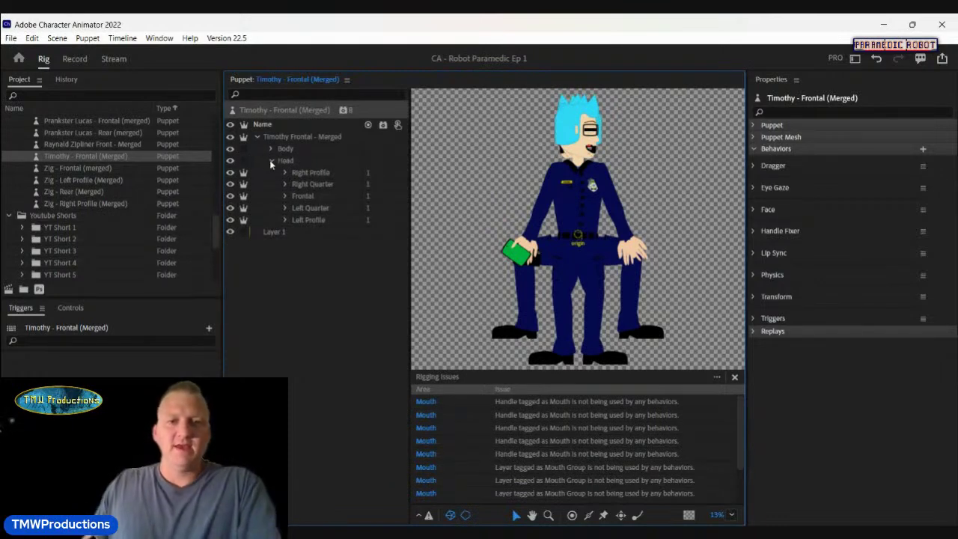
pyautogui.click(272, 162)
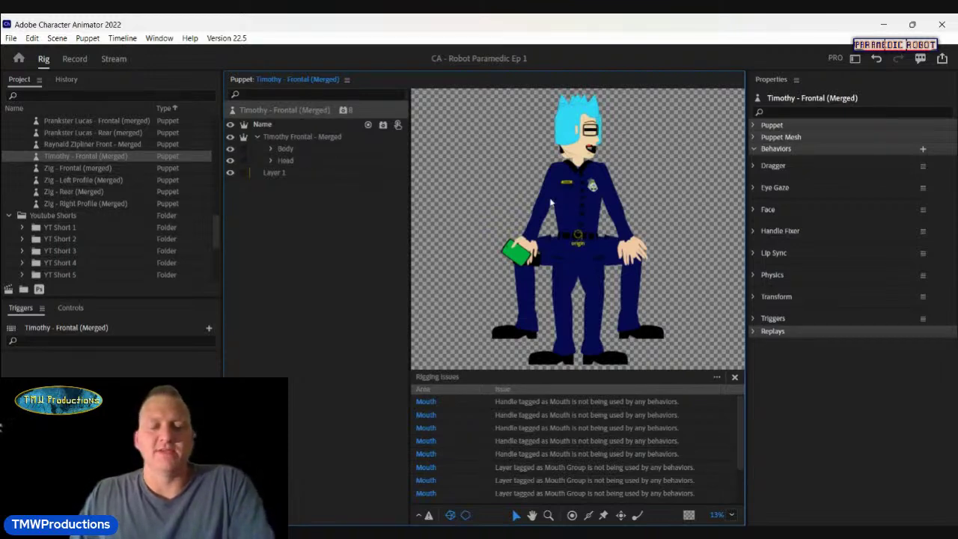
pyautogui.click(271, 149)
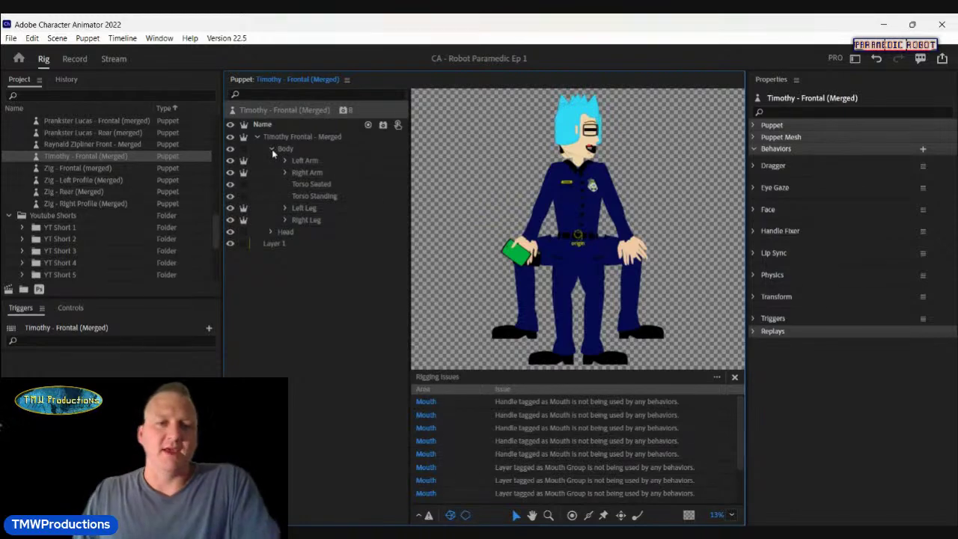
pyautogui.click(271, 149)
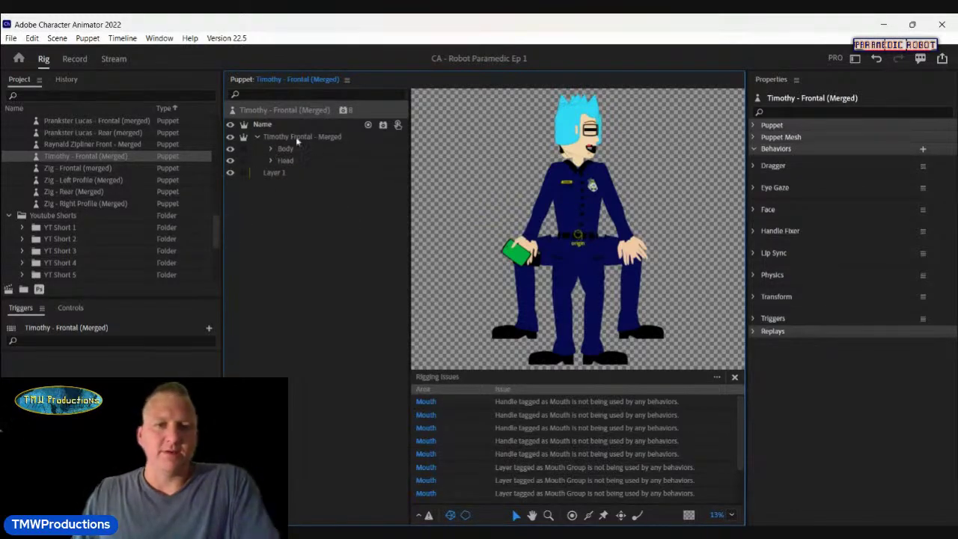
pyautogui.click(286, 161)
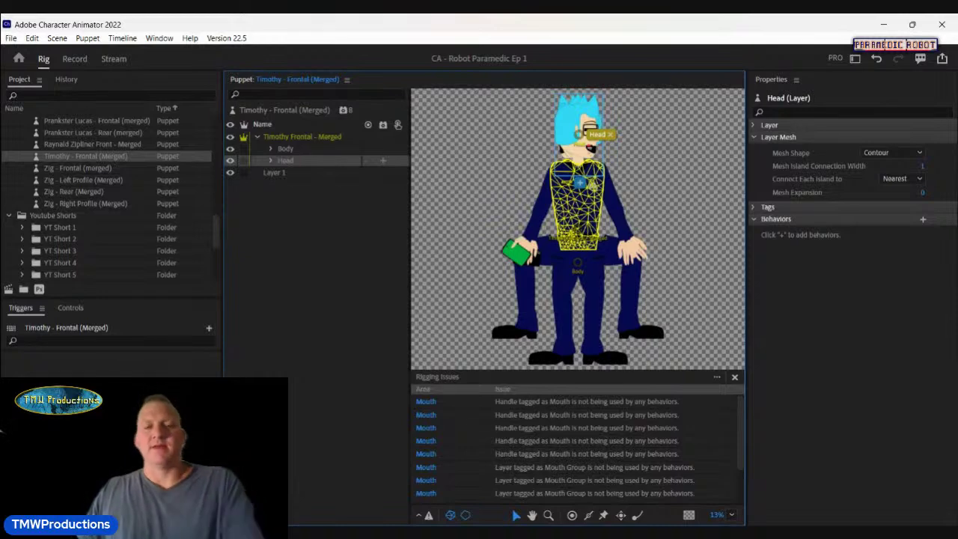
pyautogui.click(383, 160)
# Step: Check the head view tags of the Right Profile, Right Quarter and Frontal layers inside the Head group
pyautogui.click(271, 161)
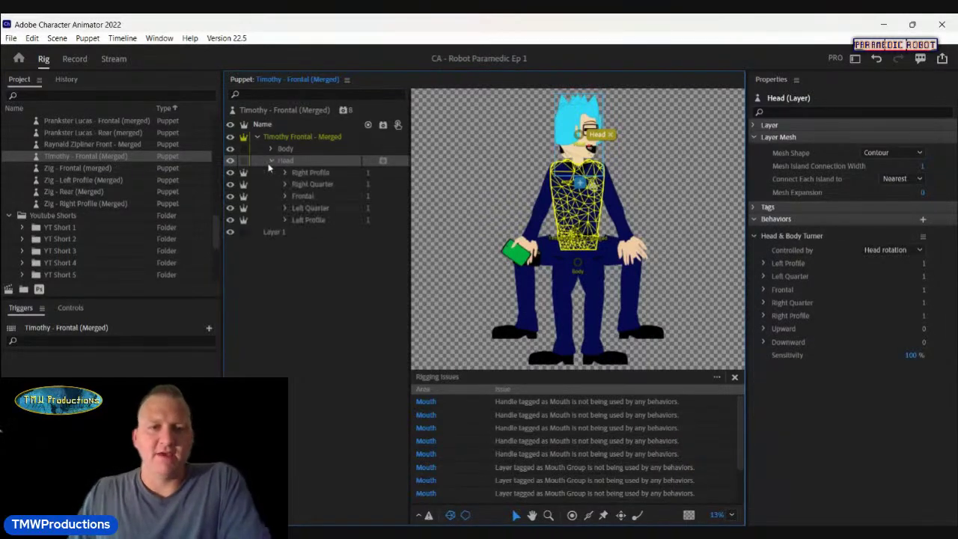
pyautogui.click(302, 173)
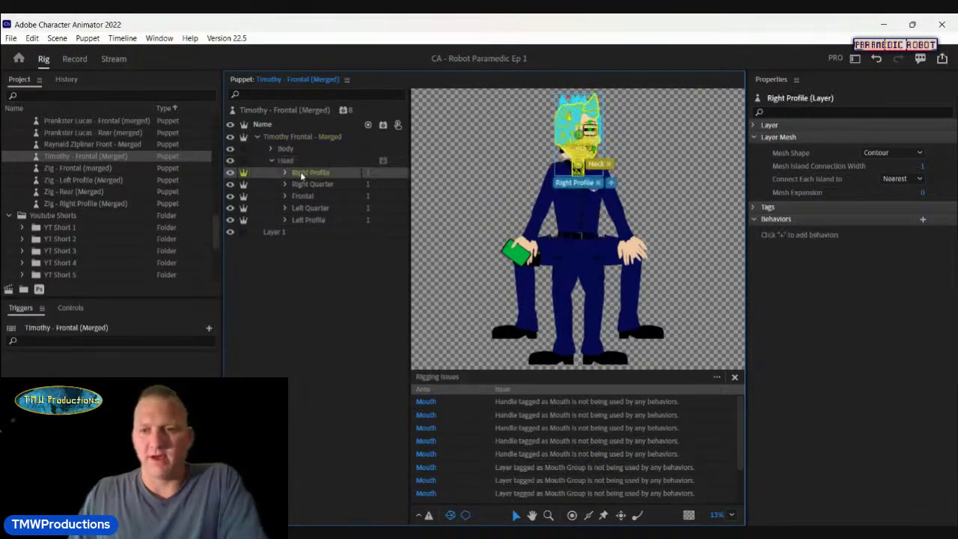
pyautogui.click(755, 206)
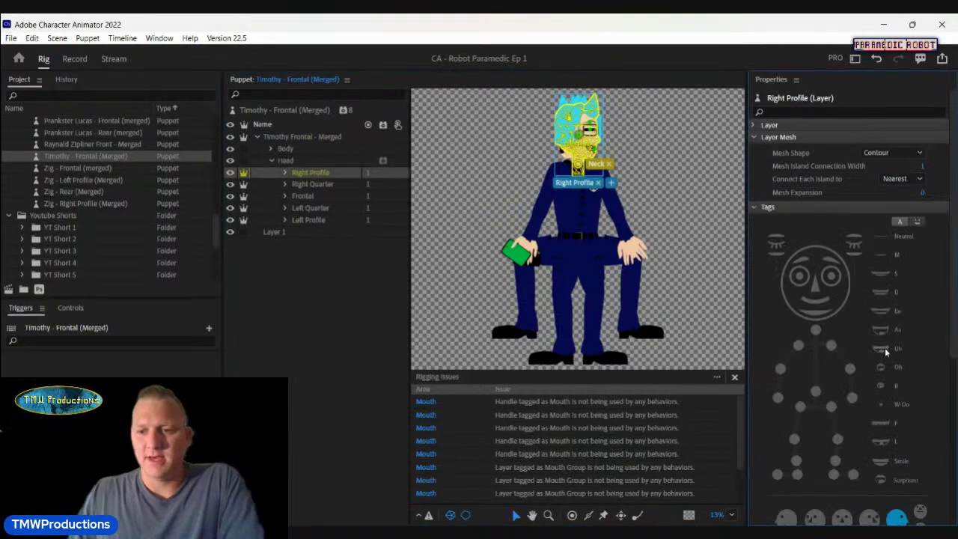
pyautogui.scroll(-3, 887, 374)
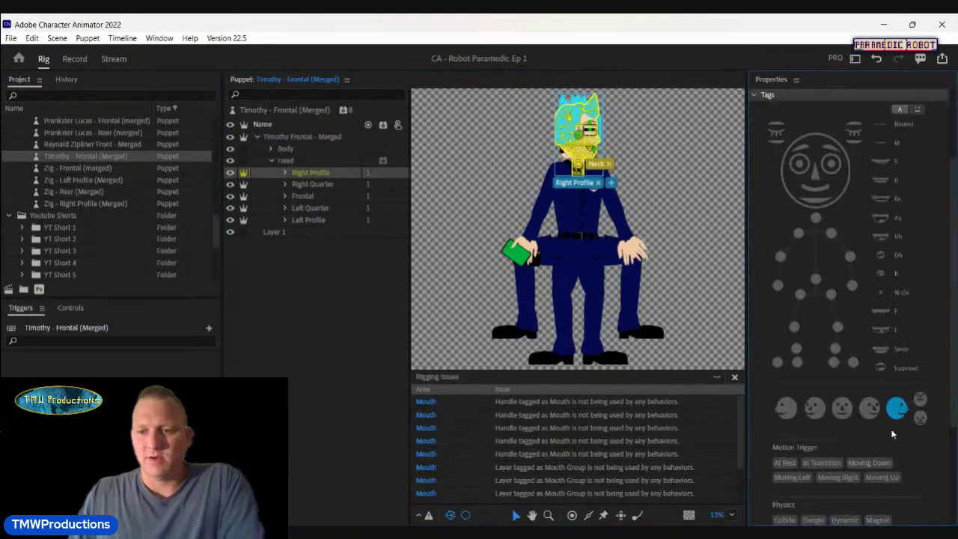
pyautogui.click(315, 189)
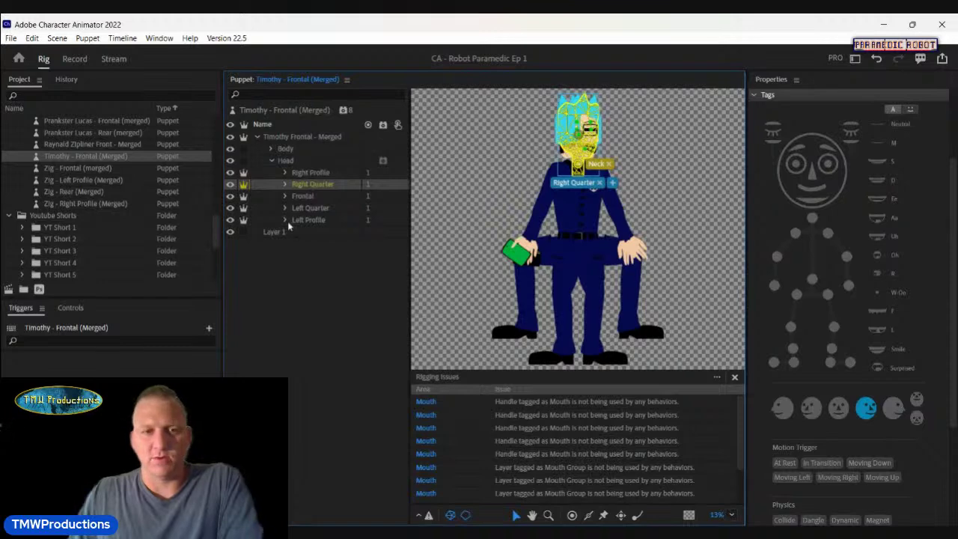
pyautogui.click(303, 196)
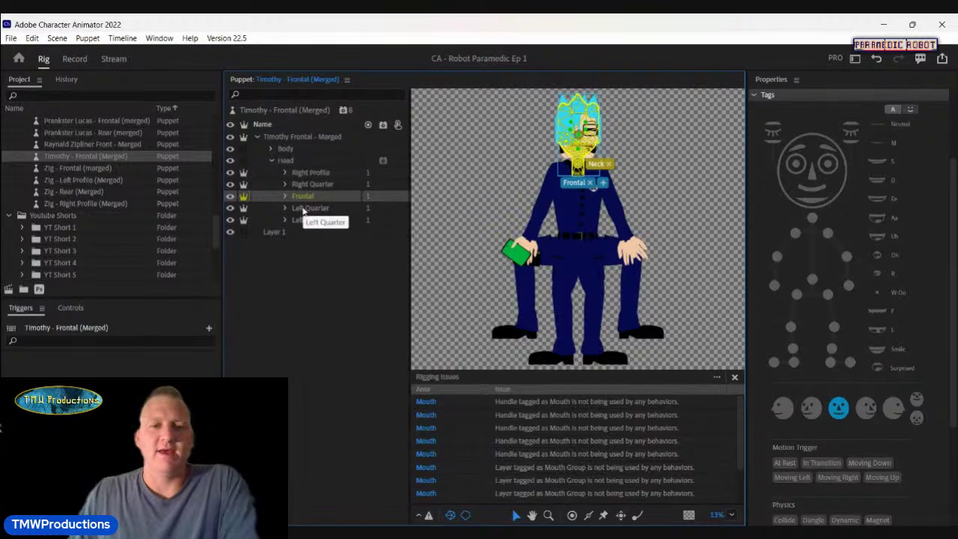
# Step: Expand the Right Profile layer group and create a trigger swap set named Eyes
pyautogui.click(285, 173)
pyautogui.click(207, 330)
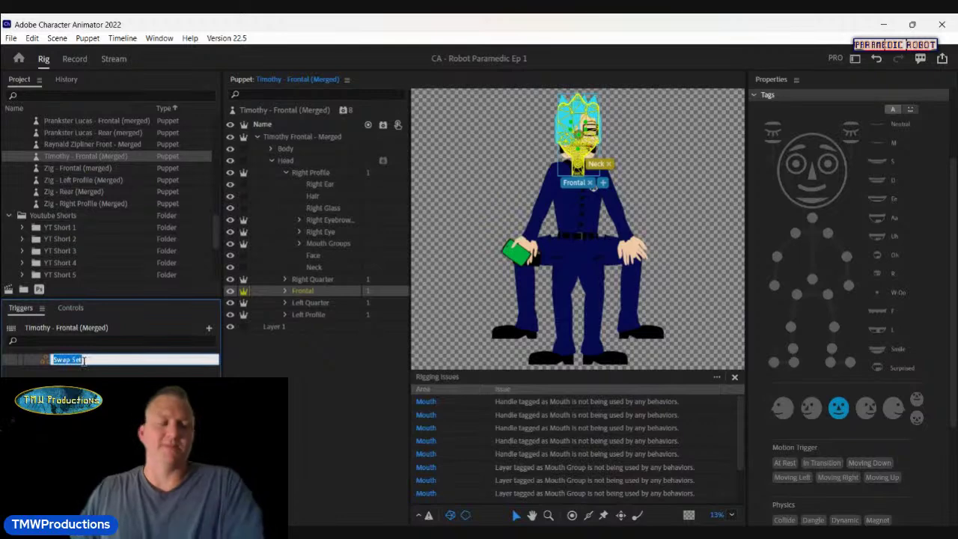
pyautogui.write('Eyes')
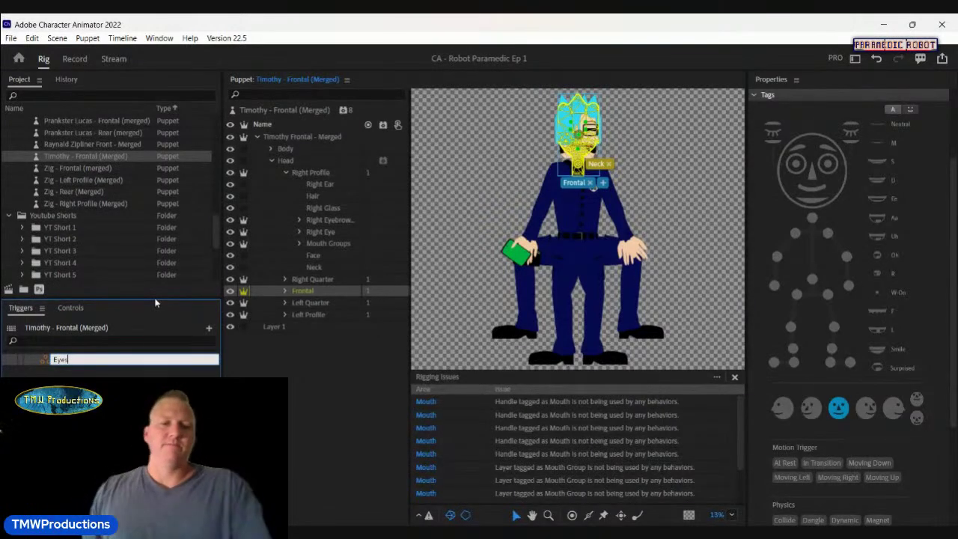
pyautogui.press('Return')
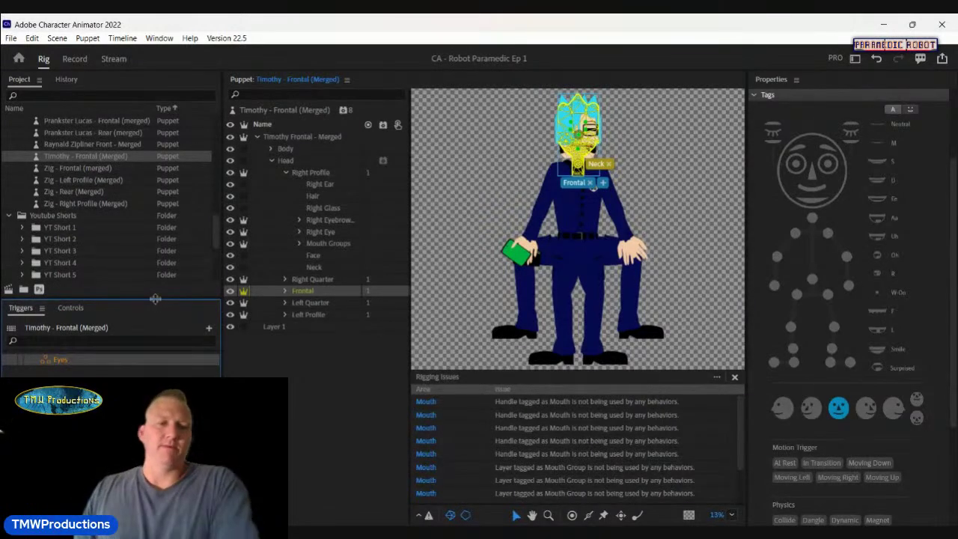
# Step: Add the top and bottom right eyelid layers of the Right Profile's Right Eye group to the Eyes swap set as a trigger
pyautogui.click(299, 233)
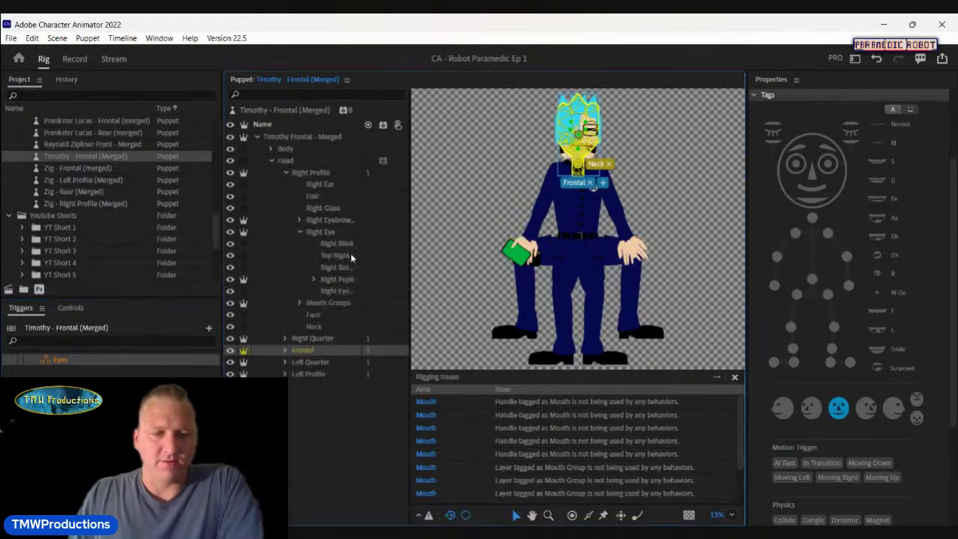
pyautogui.moveTo(341, 259); pyautogui.dragTo(65, 362)
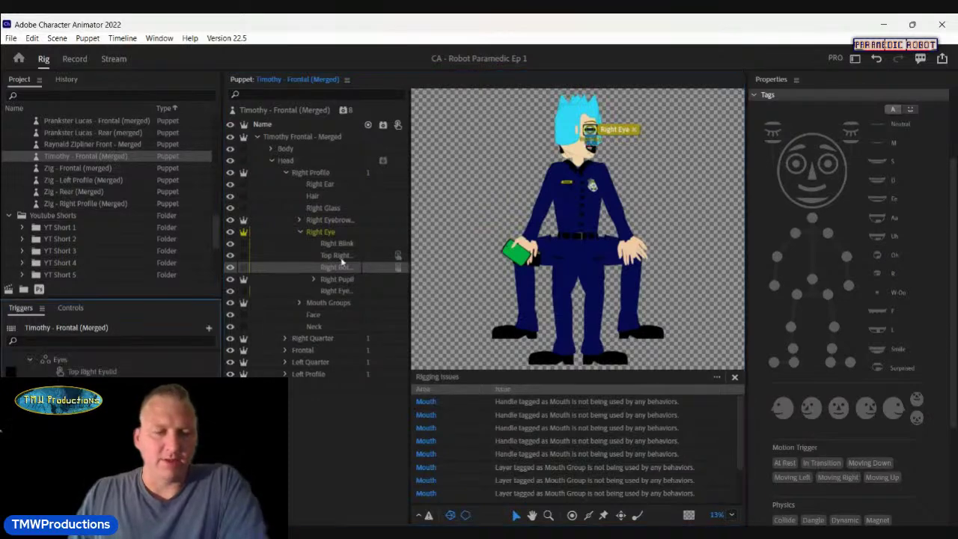
pyautogui.moveTo(345, 255); pyautogui.dragTo(76, 363)
pyautogui.moveTo(343, 267); pyautogui.dragTo(164, 397)
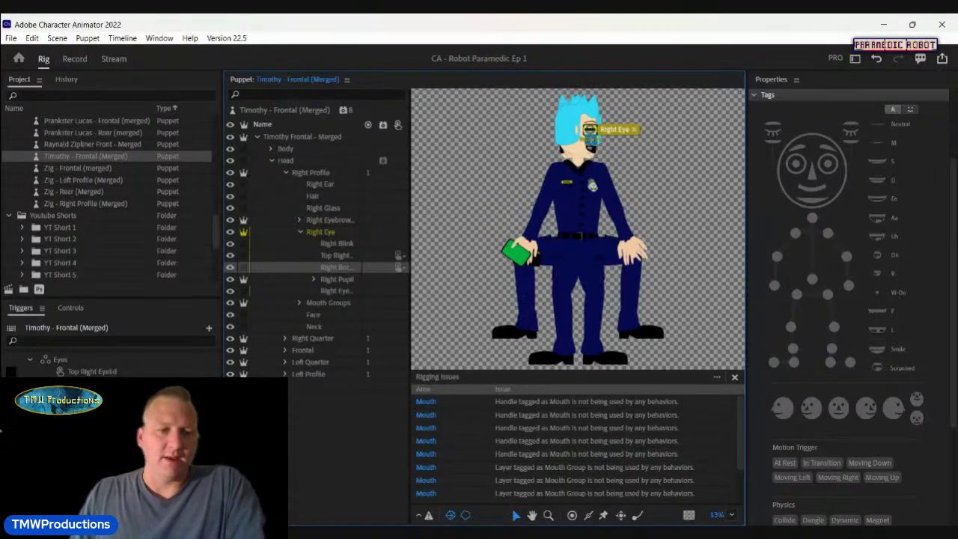
# Step: Rename the Top Right Eyelid trigger to Cocky Right
pyautogui.click(86, 374)
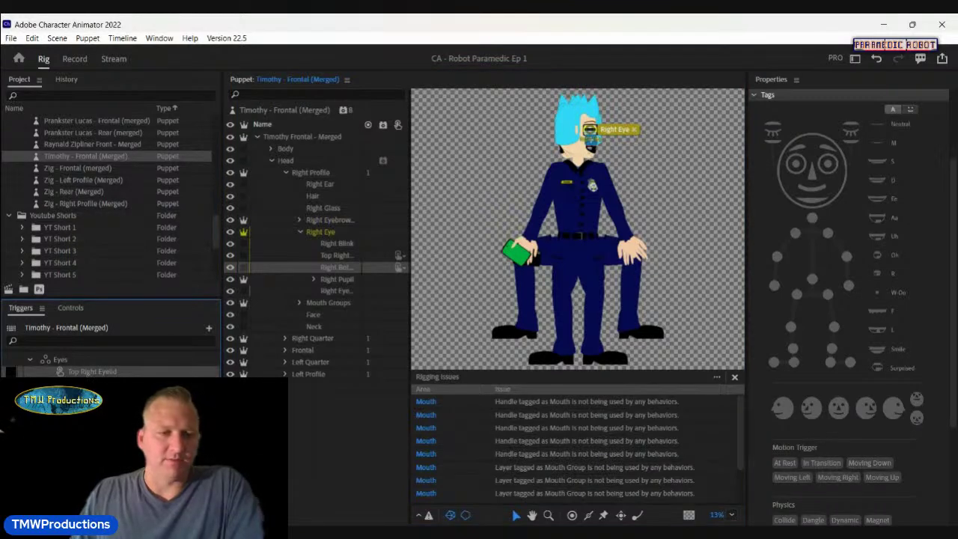
pyautogui.press('Return')
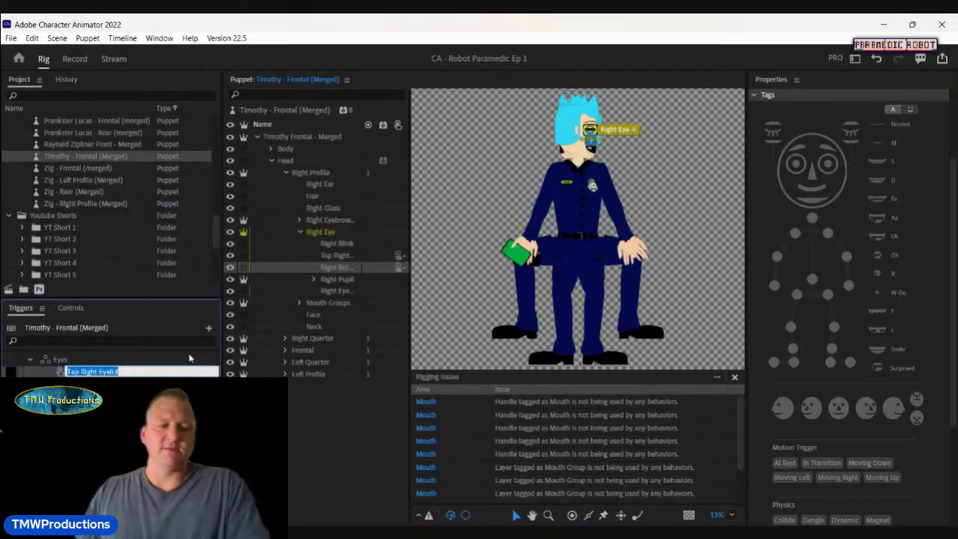
pyautogui.write('docky')
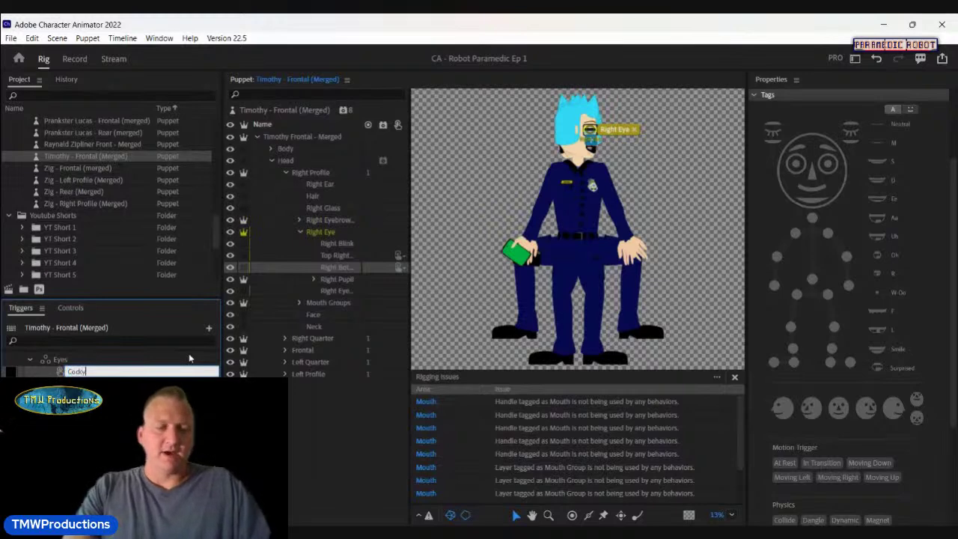
pyautogui.write(' Right')
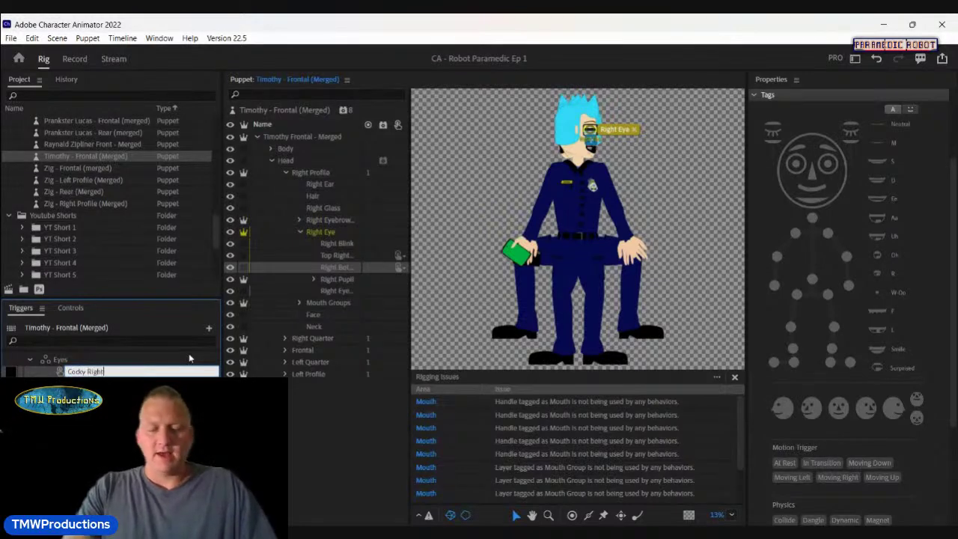
pyautogui.press('Return')
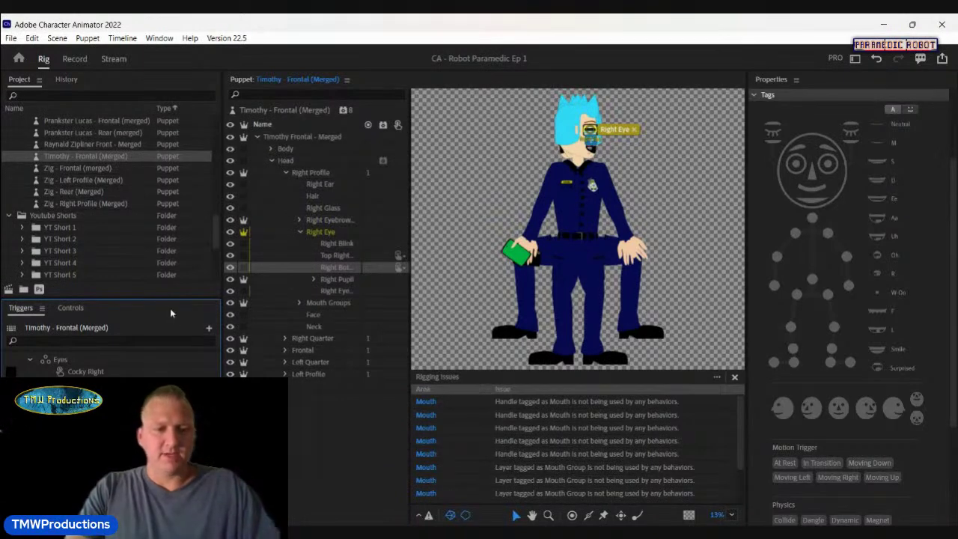
# Step: Rename the Eyes swap set to Right Eye
pyautogui.doubleClick(84, 360)
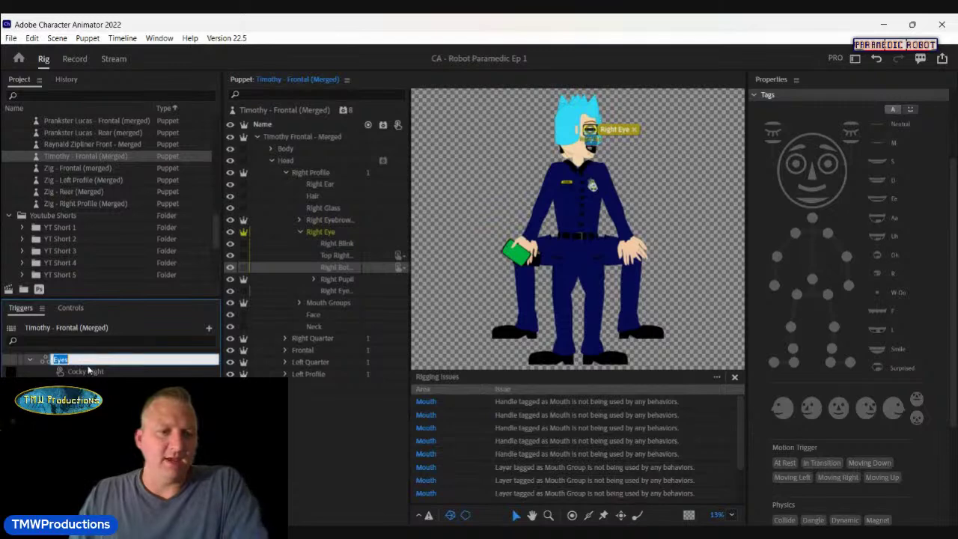
pyautogui.write('Right Eye')
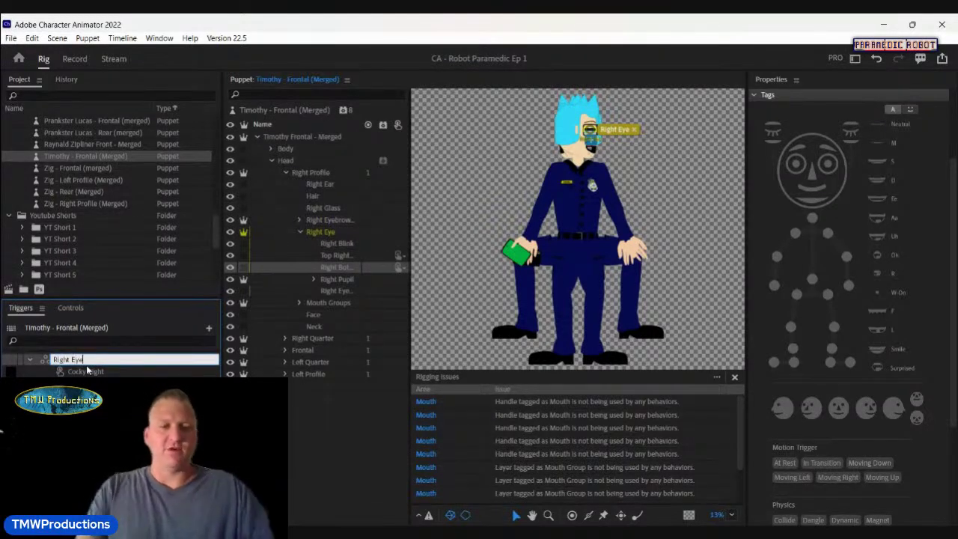
pyautogui.press('Return')
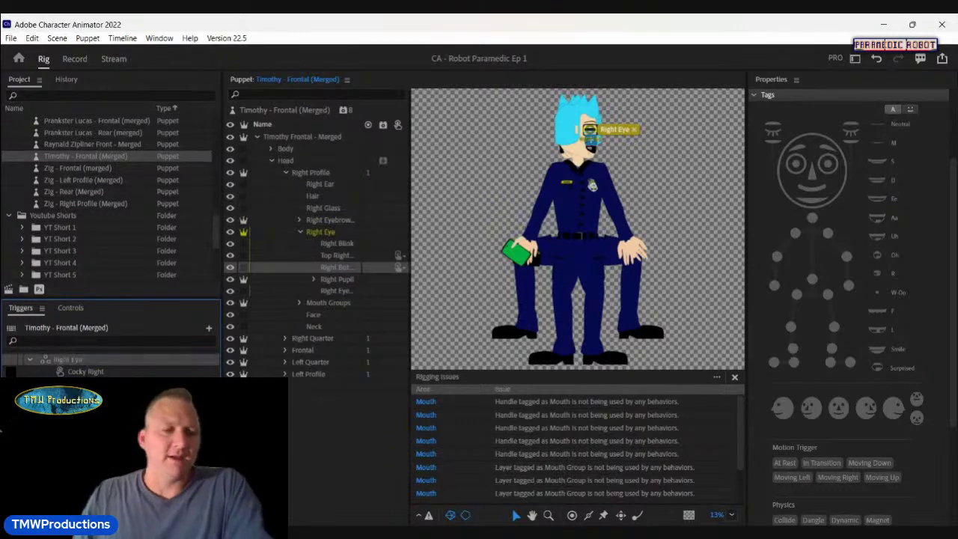
# Step: Collapse the Right Eye swap set and create a second swap set named Left Eye
pyautogui.click(29, 359)
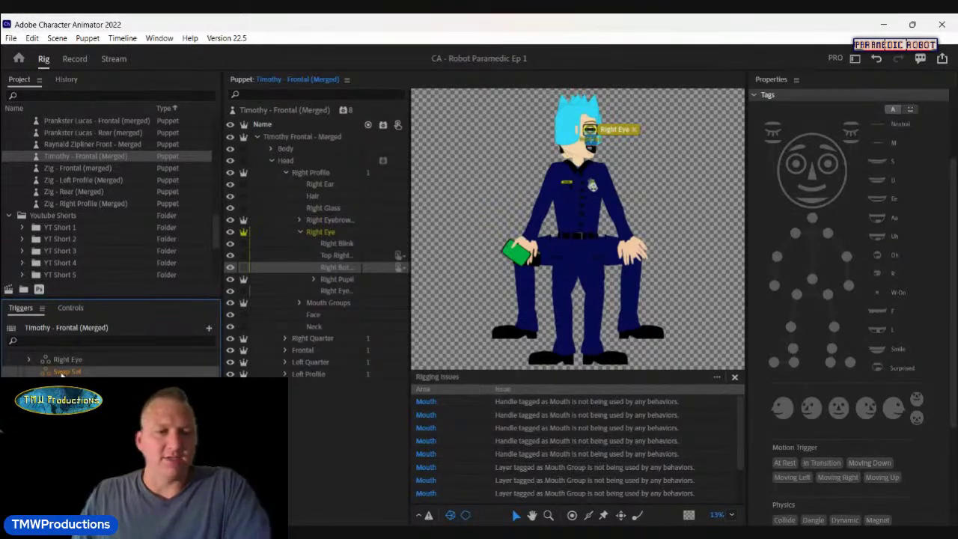
pyautogui.write('L')
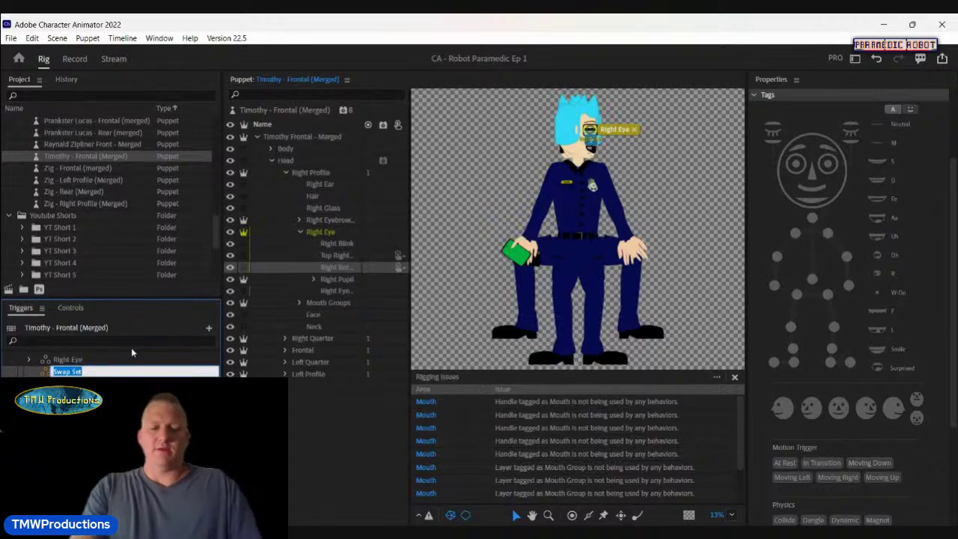
pyautogui.write('eft Eye')
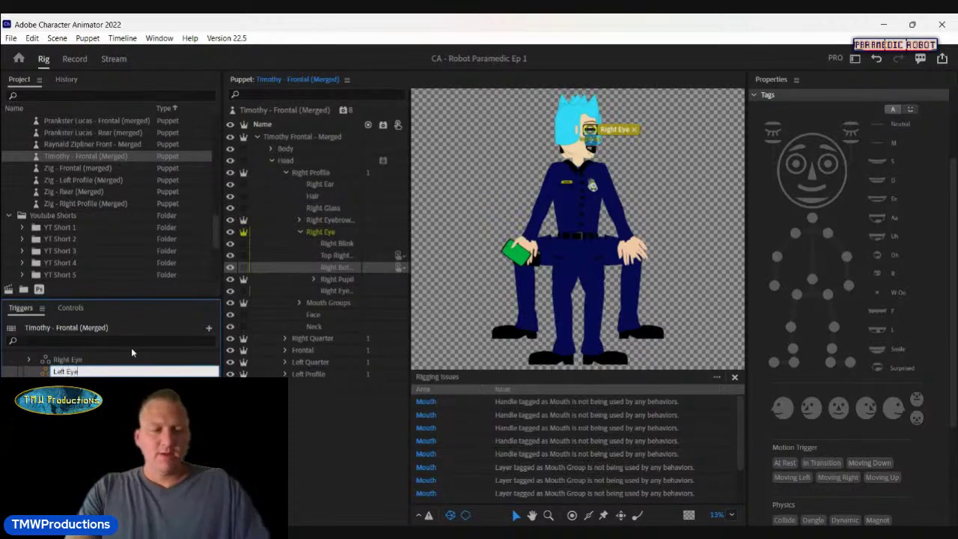
pyautogui.press('Return')
# Step: Assign a trigger key to Cocky Right in the Right Eye swap set, and collapse the Right Eye layer group
pyautogui.click(29, 359)
pyautogui.click(81, 371)
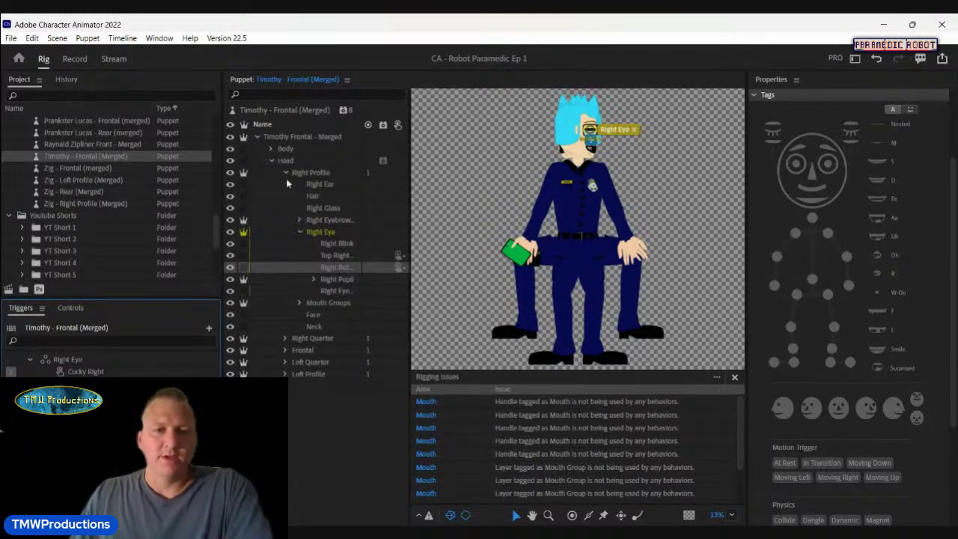
pyautogui.click(300, 232)
pyautogui.click(300, 232)
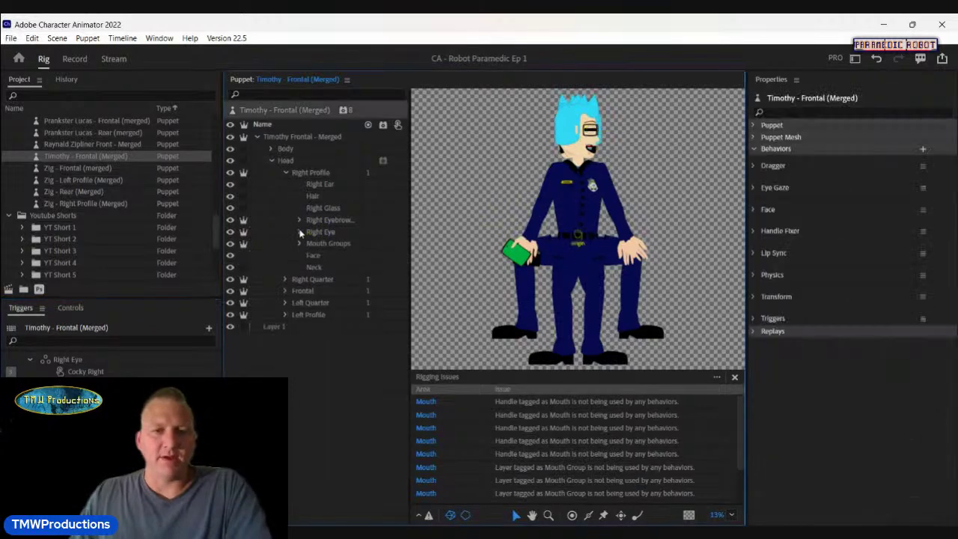
# Step: Create triggers from the Drinking, Smiling, Thinking and Mouth layers in the Right Profile's Mouth Groups, organized in a Mouth swap set
pyautogui.click(30, 360)
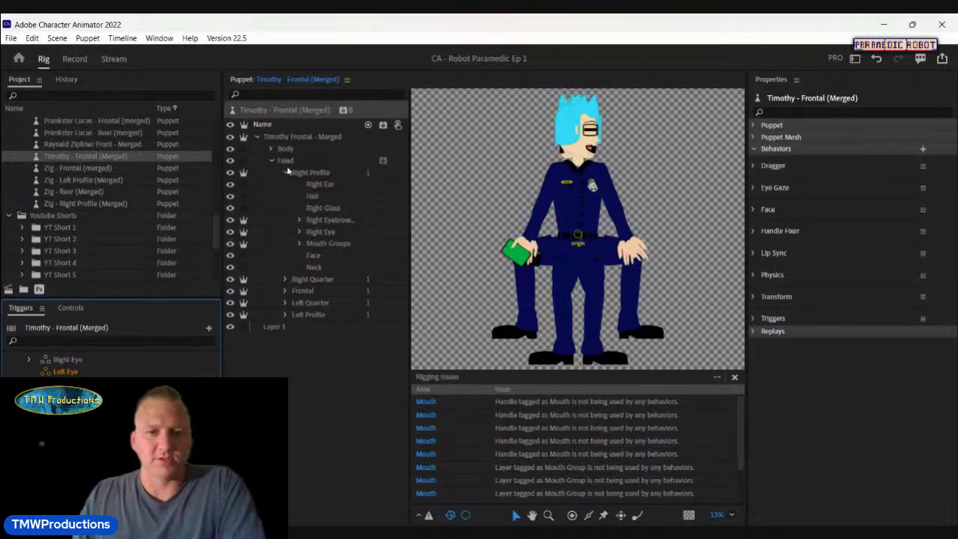
pyautogui.click(299, 245)
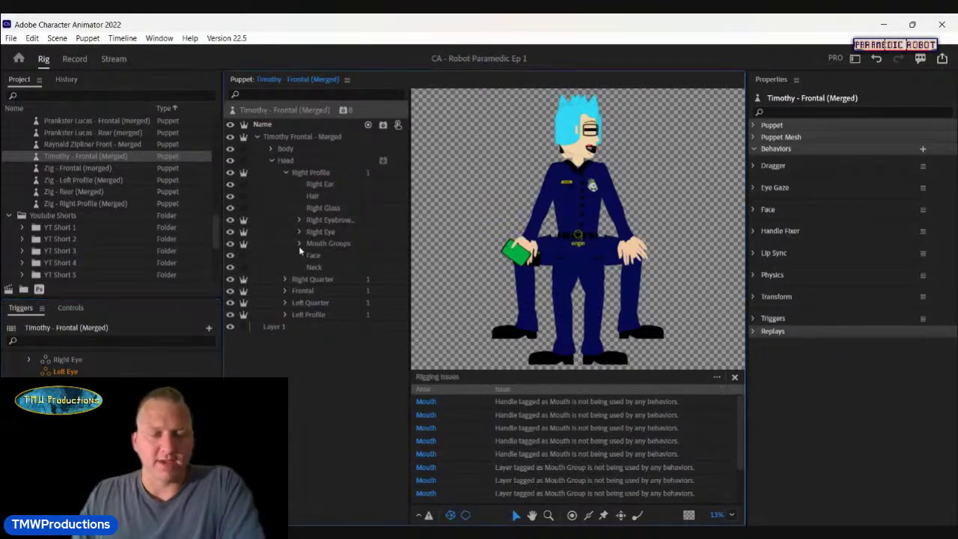
pyautogui.click(299, 246)
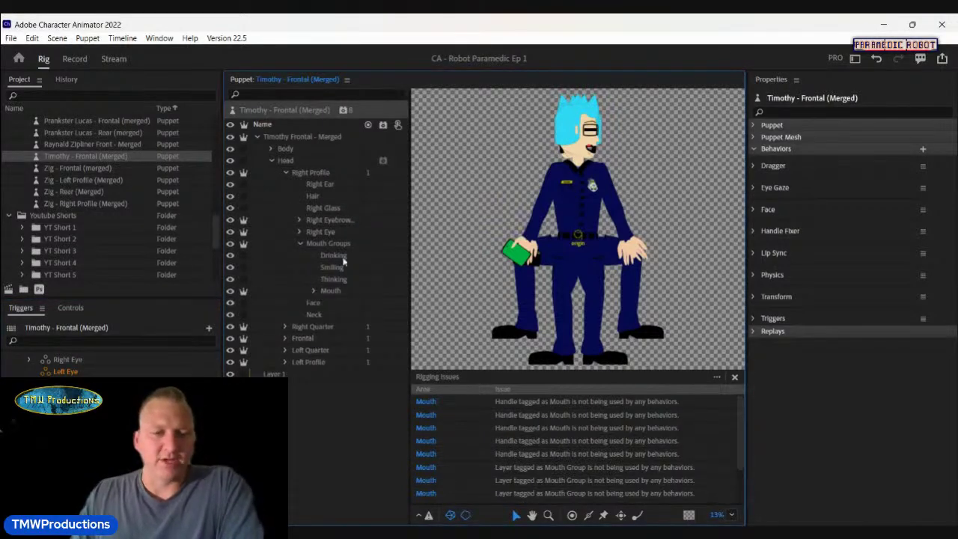
pyautogui.click(342, 257)
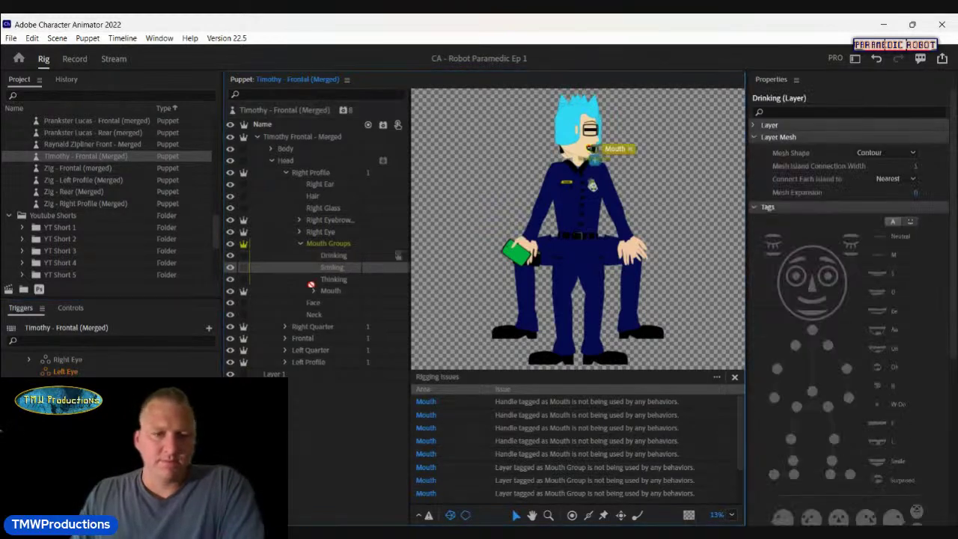
pyautogui.moveTo(187, 352); pyautogui.dragTo(189, 351)
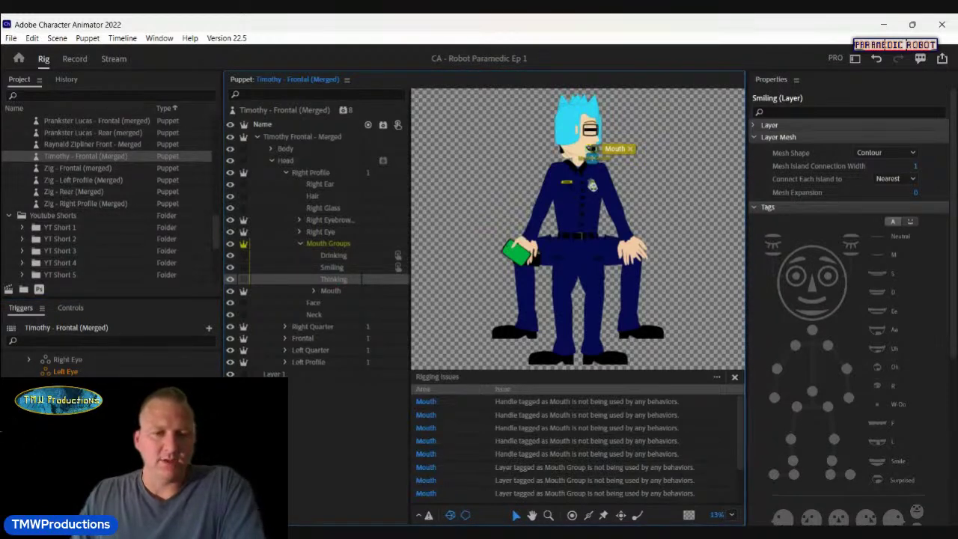
pyautogui.moveTo(333, 279); pyautogui.dragTo(187, 352)
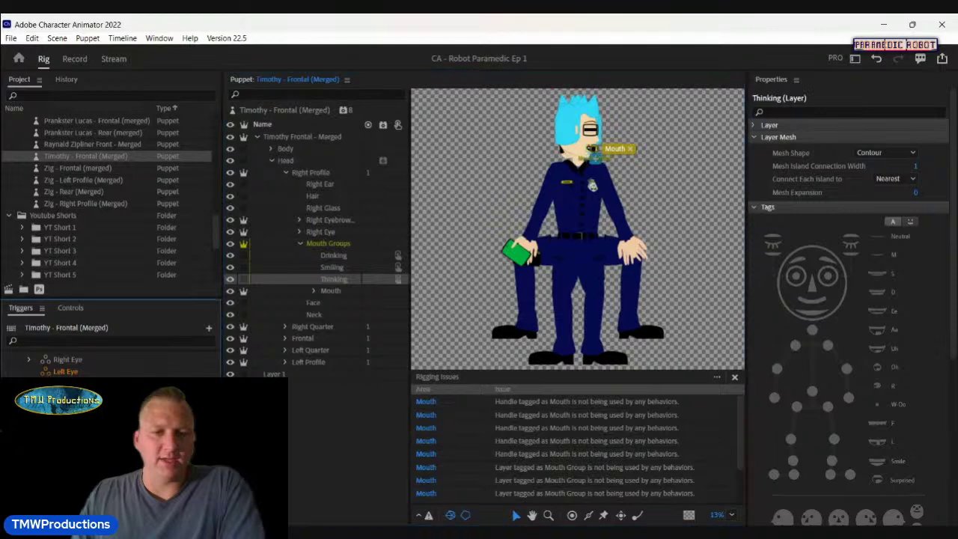
pyautogui.click(340, 294)
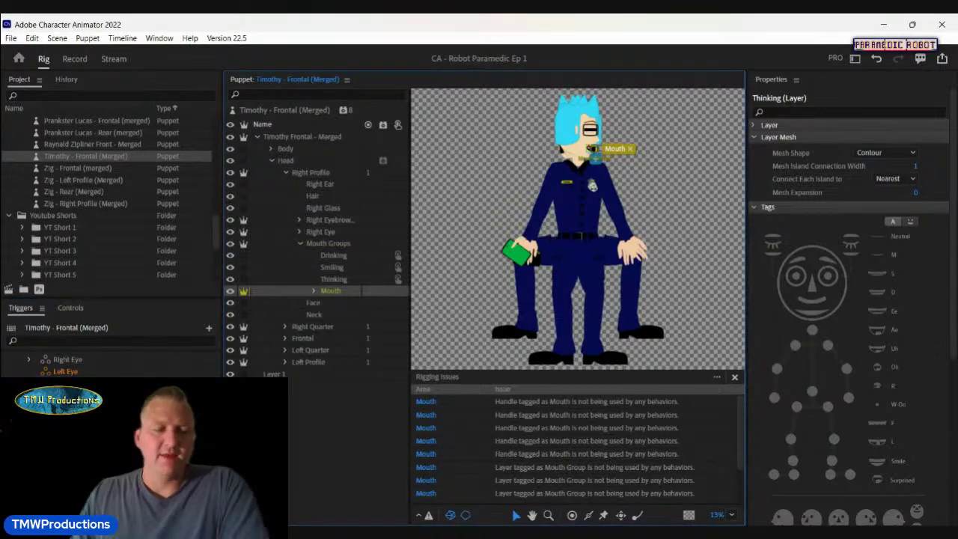
pyautogui.moveTo(331, 291); pyautogui.dragTo(93, 366)
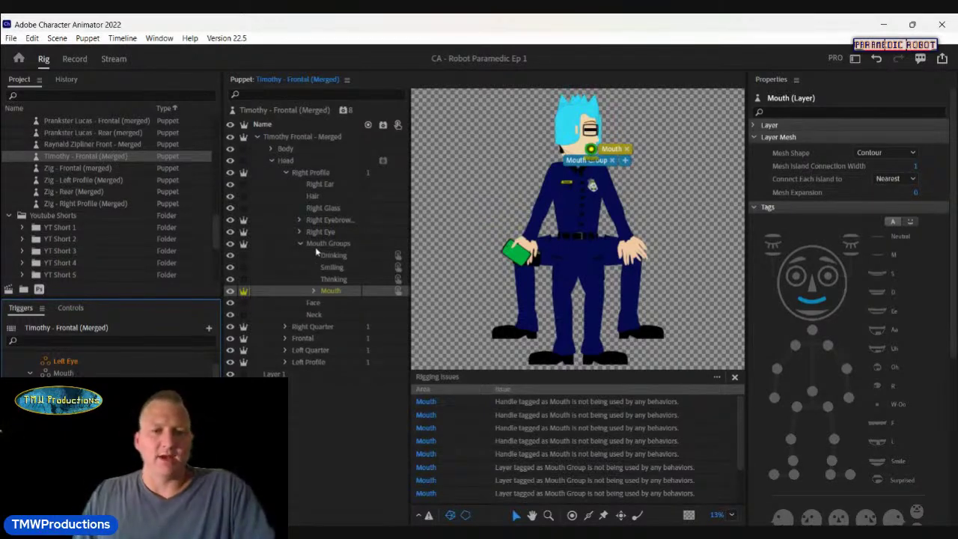
# Step: Add the Cycle Layers behavior to the Aa, Uh and W-Oo layers in the Right Profile's Mouth group
pyautogui.click(314, 291)
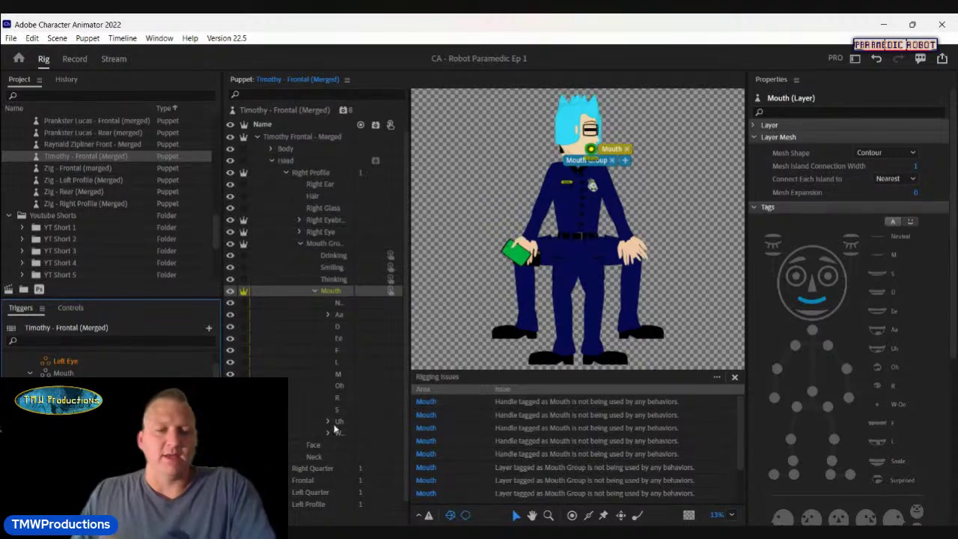
pyautogui.click(346, 318)
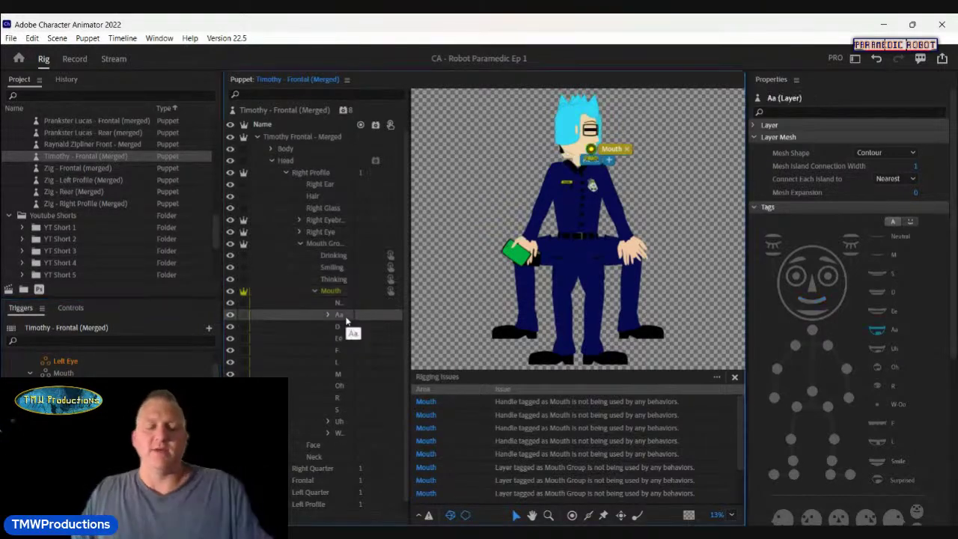
pyautogui.keyDown('ctrl'); pyautogui.click(340, 423); pyautogui.keyUp('ctrl')
pyautogui.keyDown('ctrl'); pyautogui.click(340, 433); pyautogui.keyUp('ctrl')
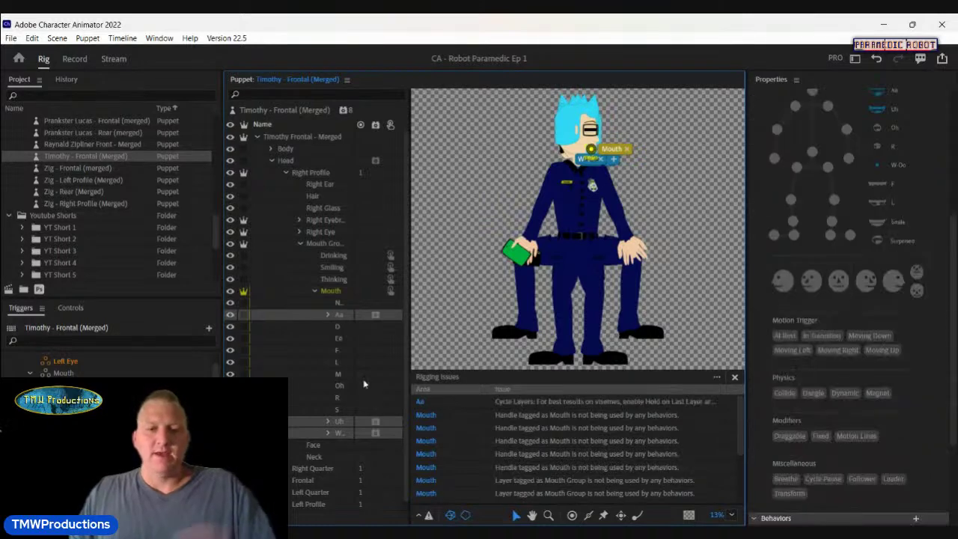
pyautogui.click(328, 316)
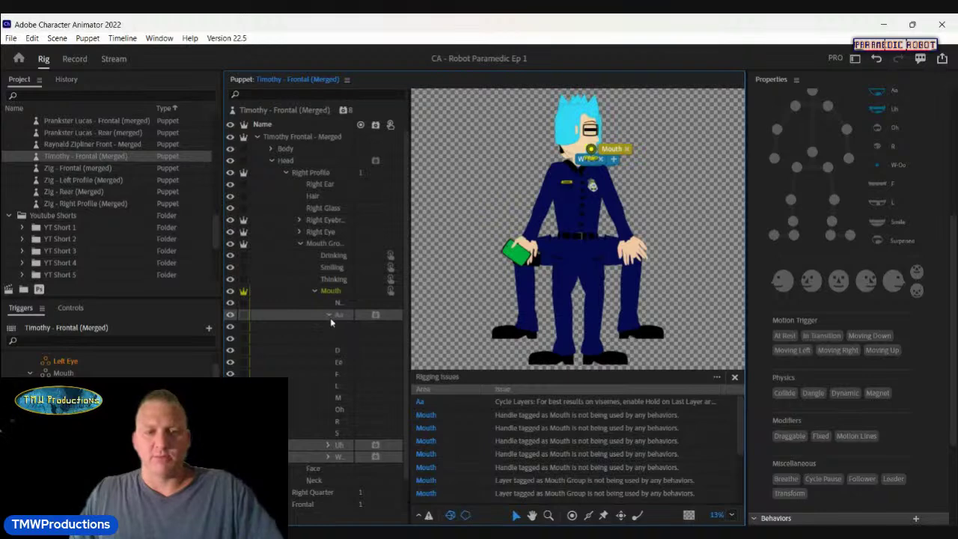
pyautogui.click(329, 316)
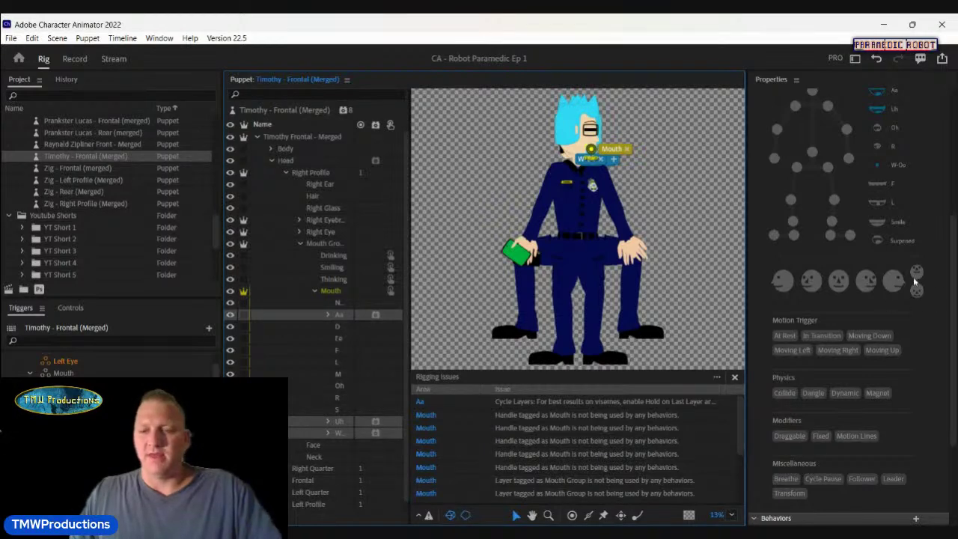
# Step: Set Cycle Layers for Aa, Uh and W-Oo to advance every 2 frames, hold on the last layer and stop immediately on trigger end
pyautogui.scroll(-2, 945, 306)
pyautogui.scroll(1, 945, 305)
pyautogui.scroll(-3, 935, 351)
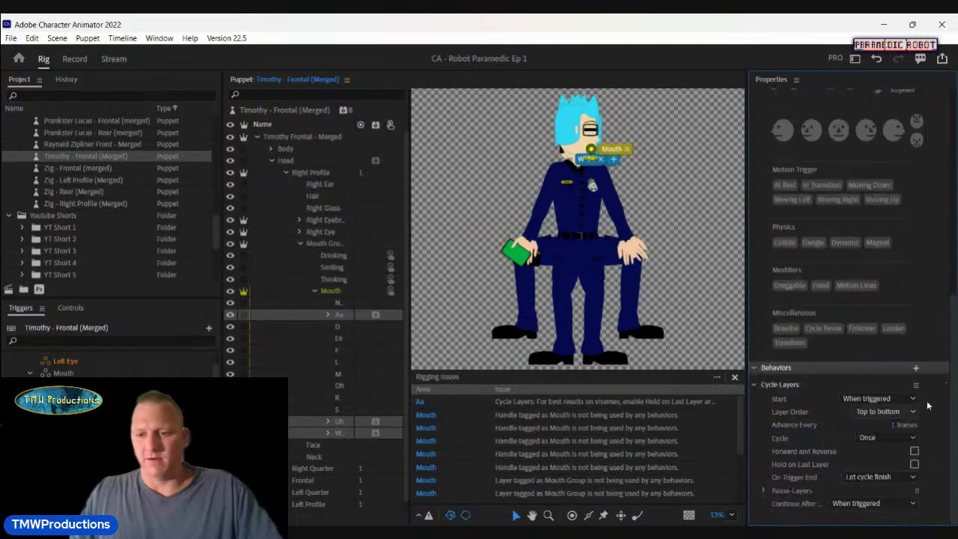
pyautogui.click(896, 425)
pyautogui.press('Up')
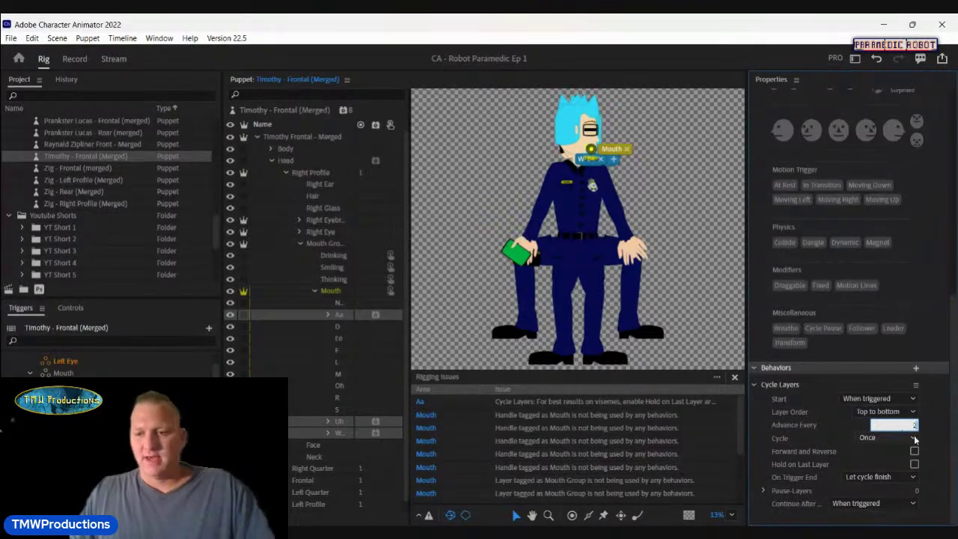
pyautogui.press('Return')
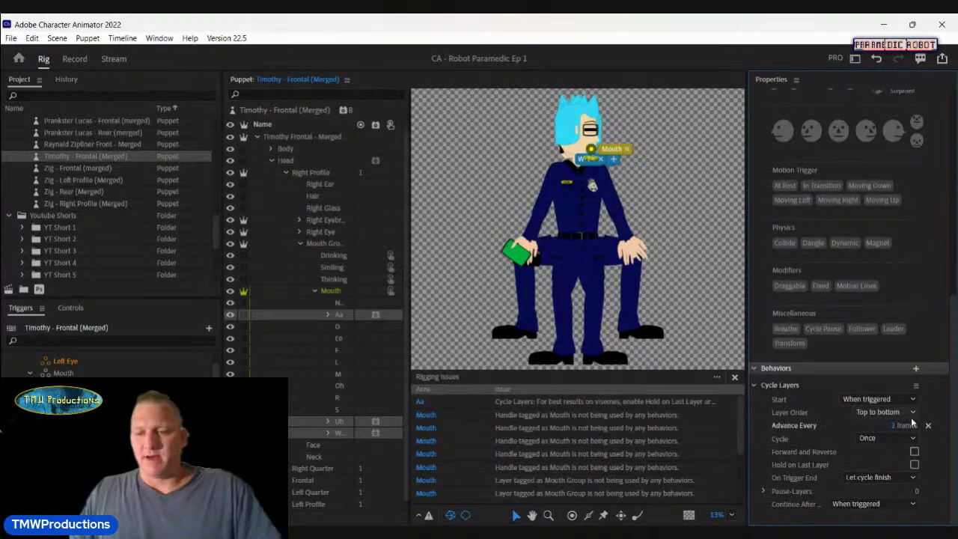
pyautogui.click(891, 476)
pyautogui.click(896, 504)
pyautogui.click(915, 464)
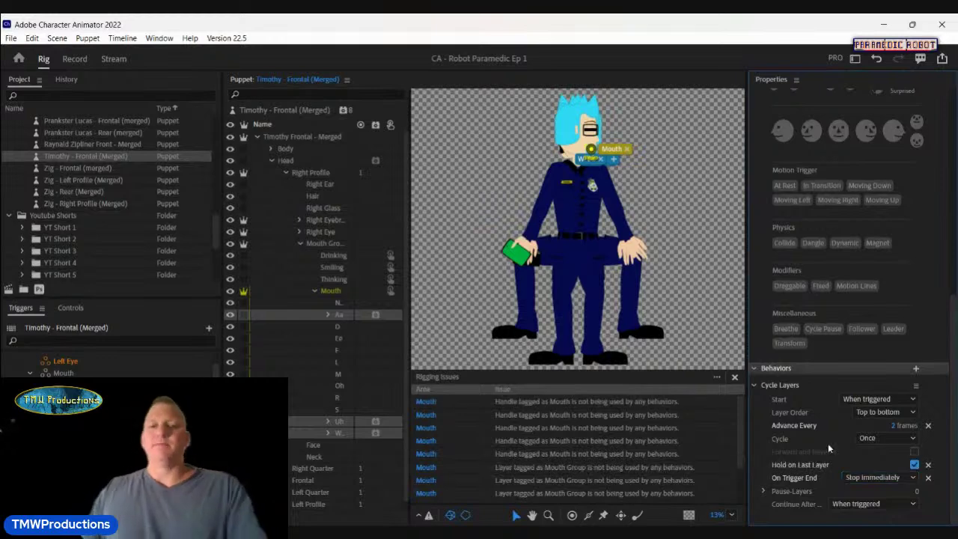
# Step: Examine the sublayers inside the Aa, Uh and W-Oo mouth shapes, widening the layer list, and collapse the Mouth group
pyautogui.click(338, 377)
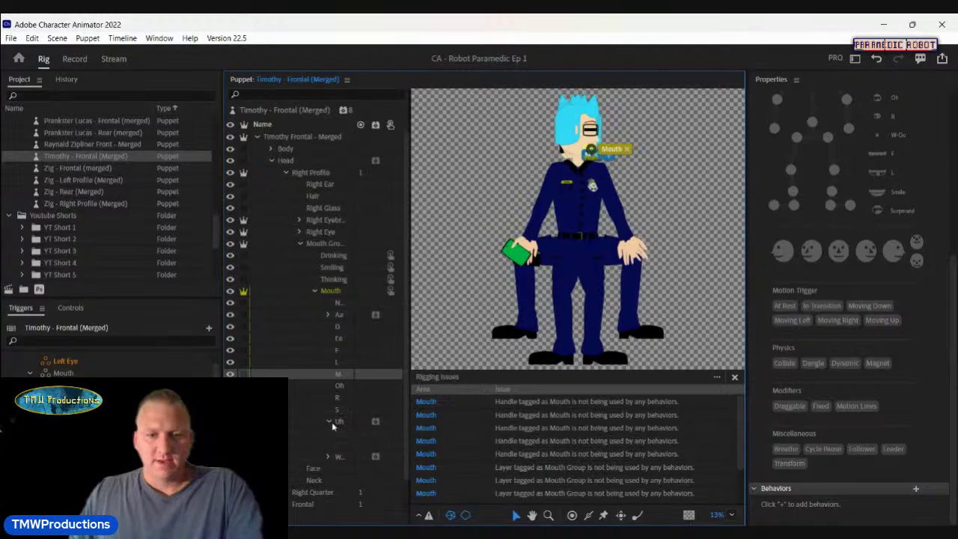
pyautogui.click(328, 432)
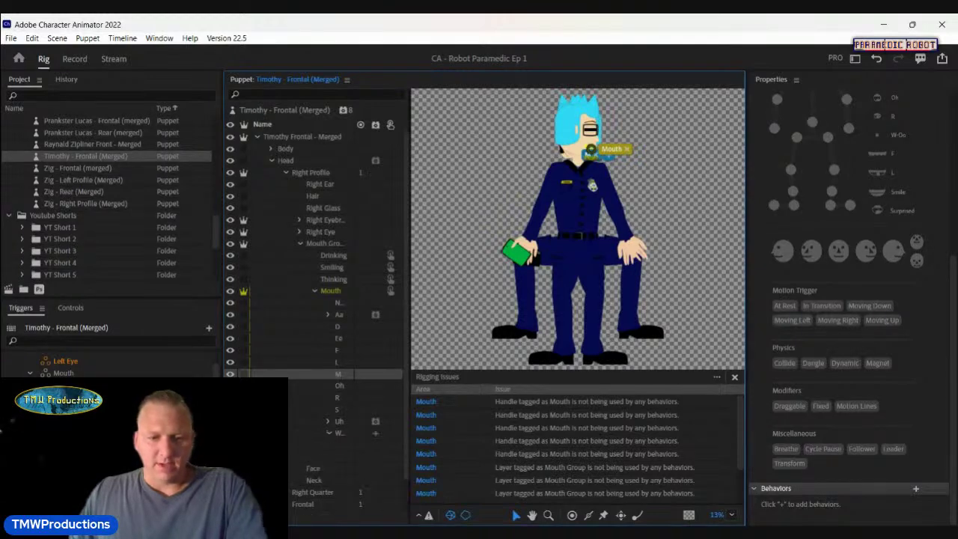
pyautogui.moveTo(410, 352); pyautogui.dragTo(481, 382)
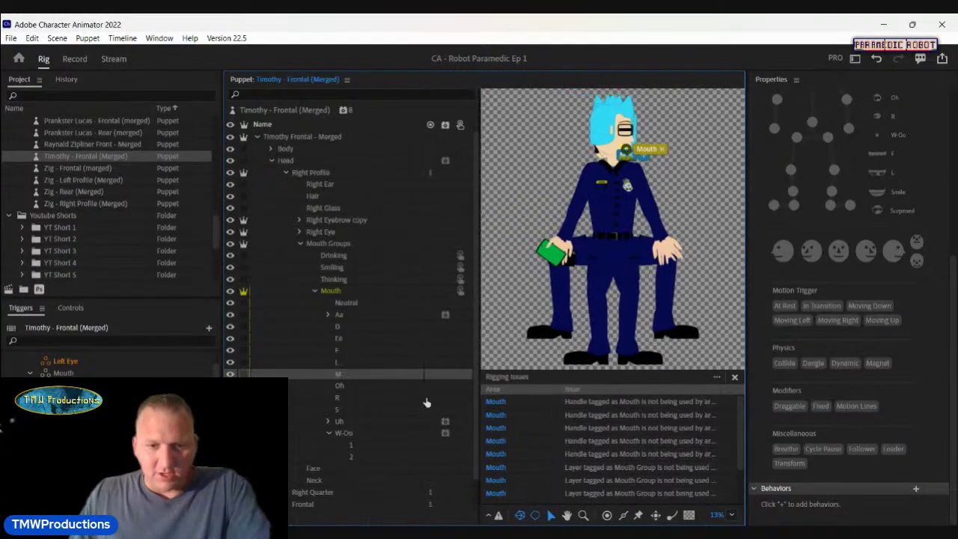
pyautogui.click(328, 421)
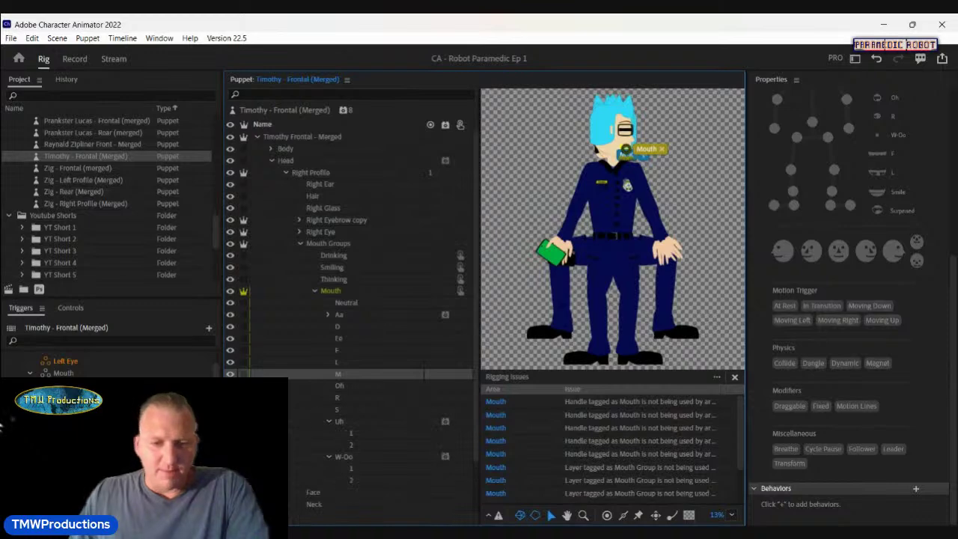
pyautogui.click(328, 315)
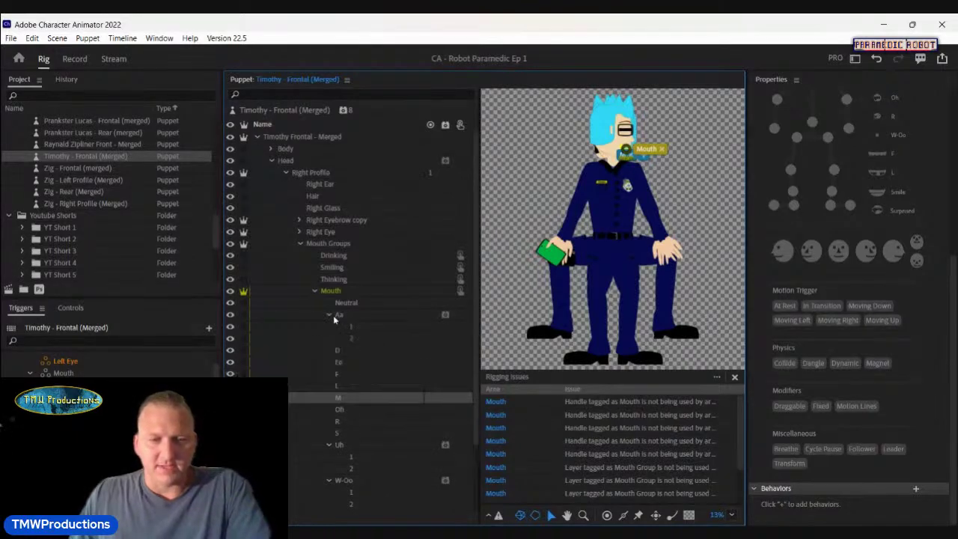
pyautogui.click(330, 315)
pyautogui.click(327, 421)
pyautogui.click(327, 432)
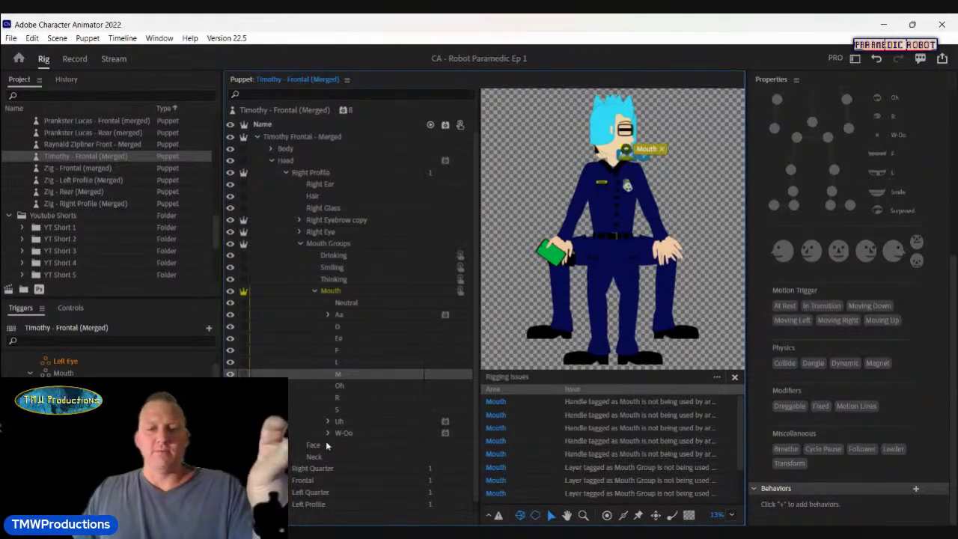
pyautogui.click(327, 432)
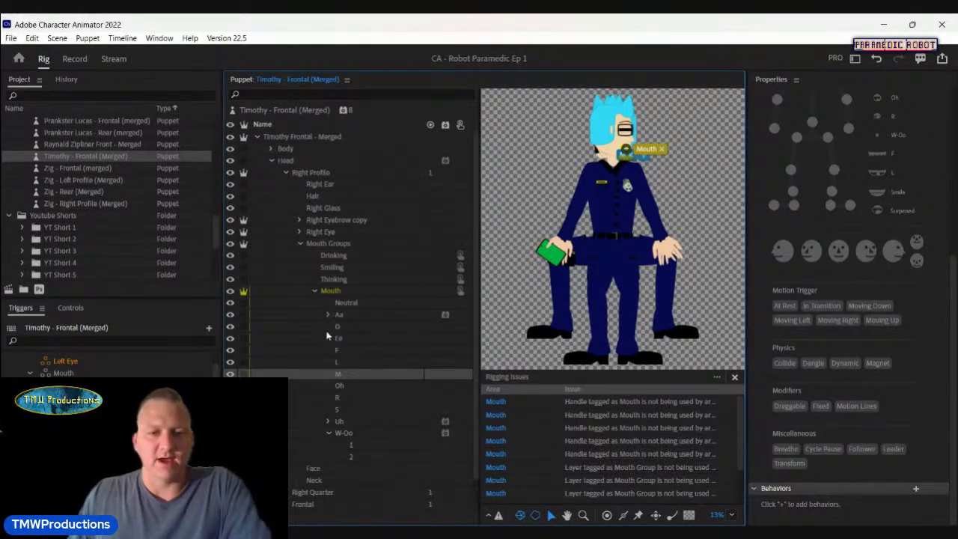
pyautogui.click(327, 433)
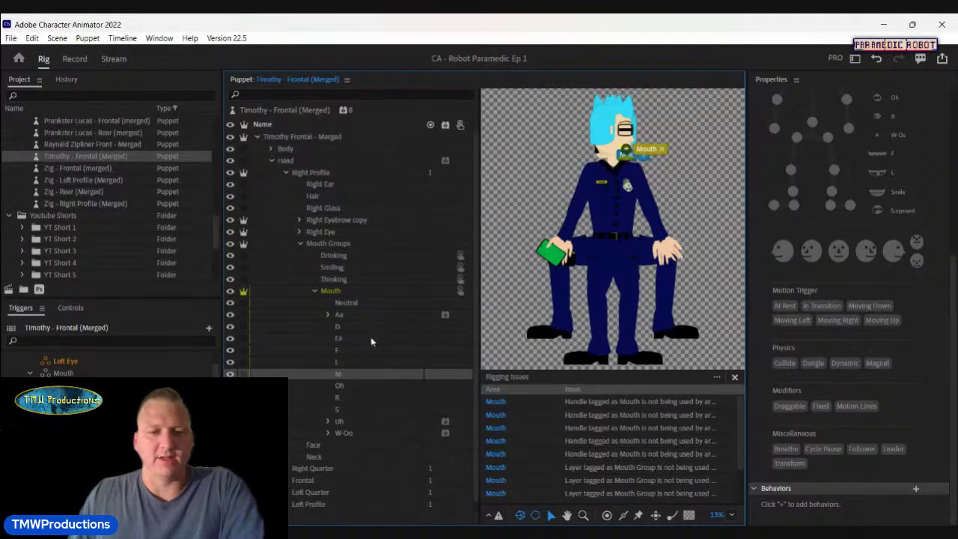
pyautogui.click(314, 291)
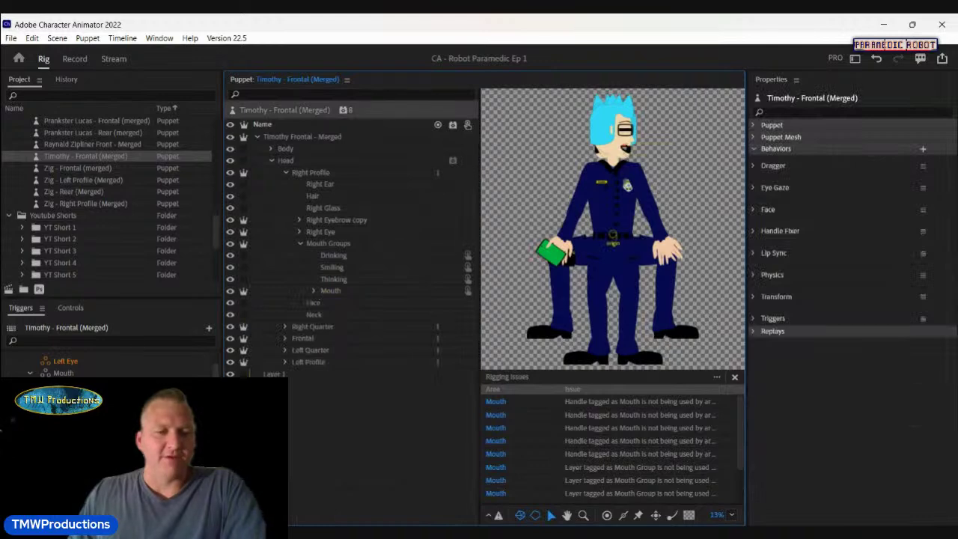
# Step: Add the Top Right Eyelid layer from the Right Quarter's Right Eye group to the Cocky Right trigger
pyautogui.click(12, 422)
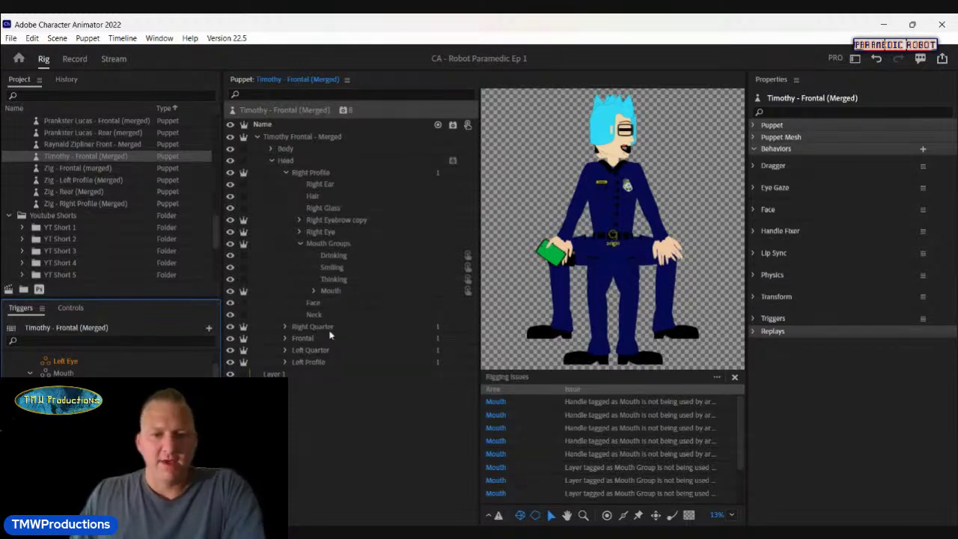
pyautogui.click(286, 173)
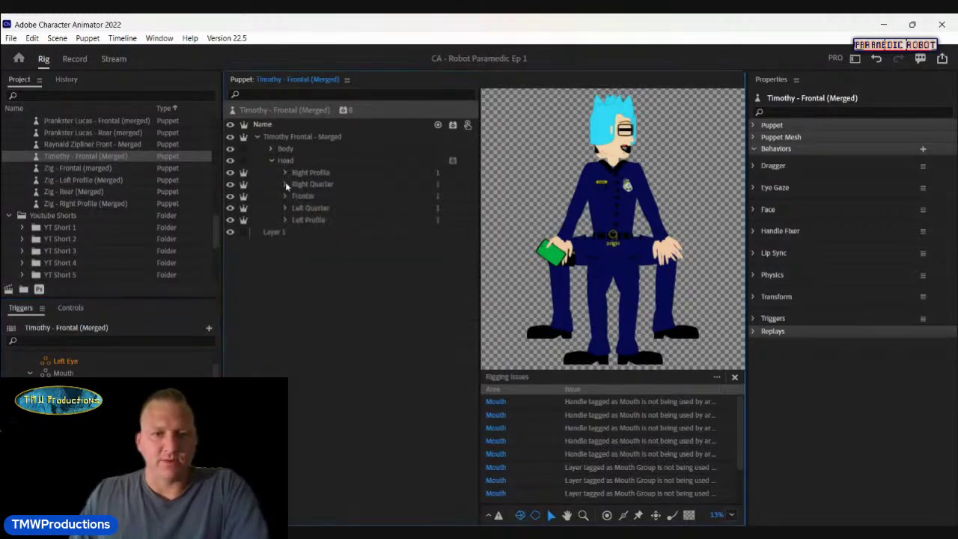
pyautogui.click(285, 182)
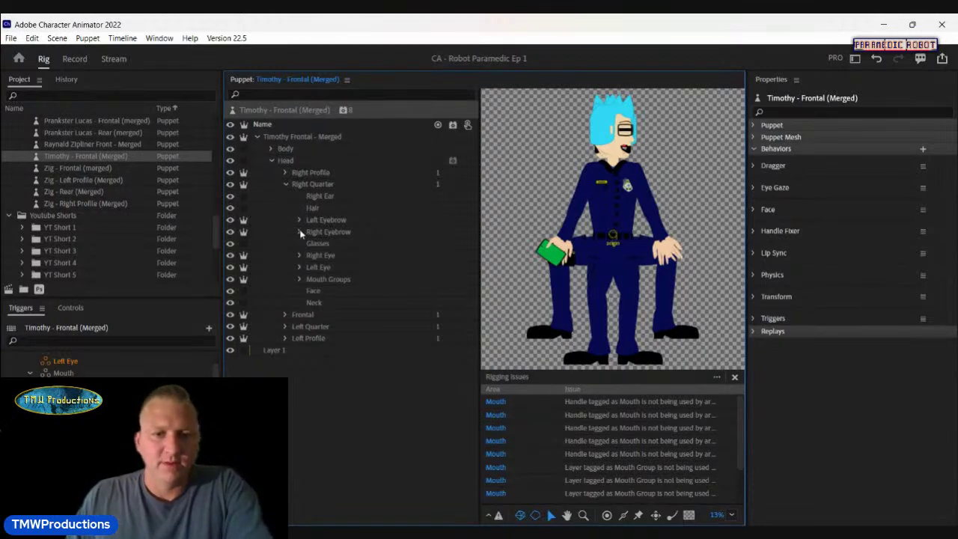
pyautogui.click(301, 255)
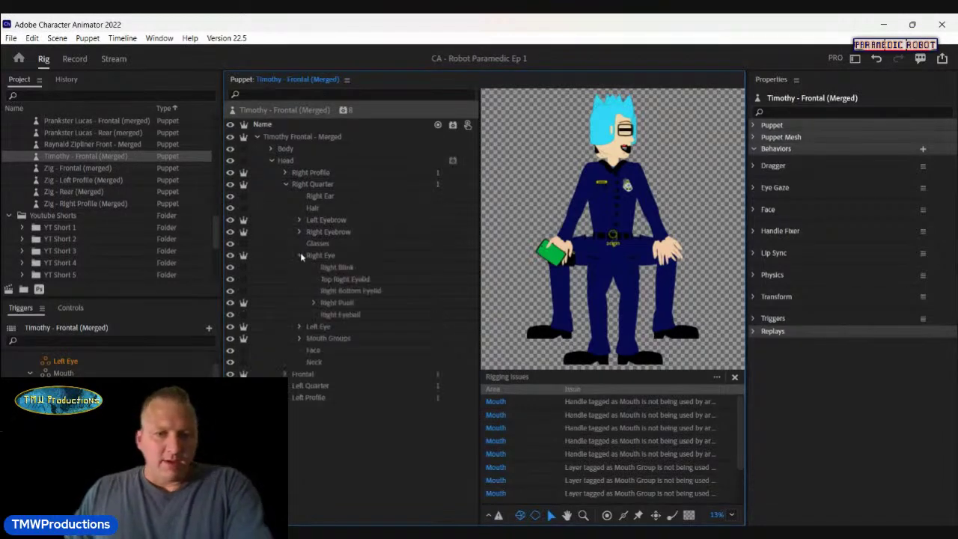
pyautogui.scroll(1, 30, 360)
pyautogui.click(30, 360)
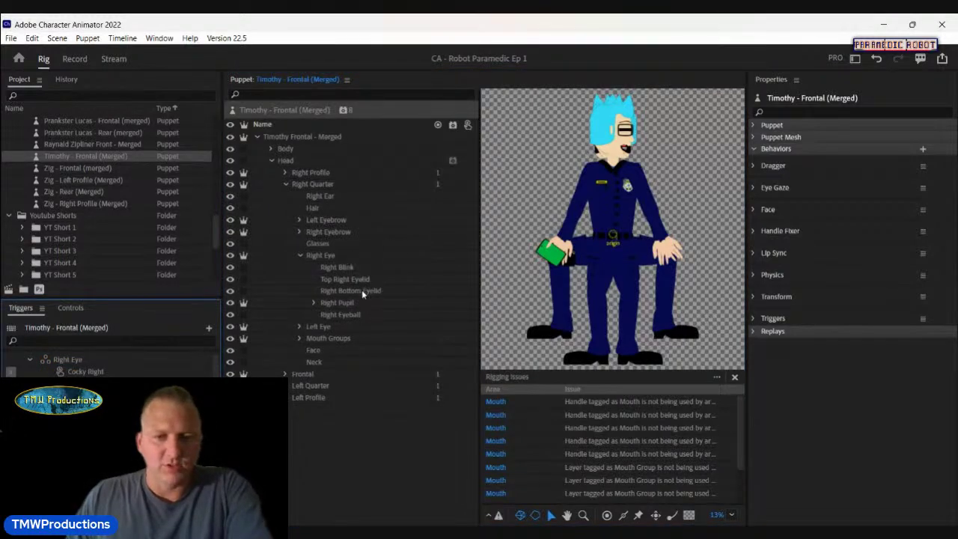
pyautogui.moveTo(354, 281); pyautogui.dragTo(95, 373)
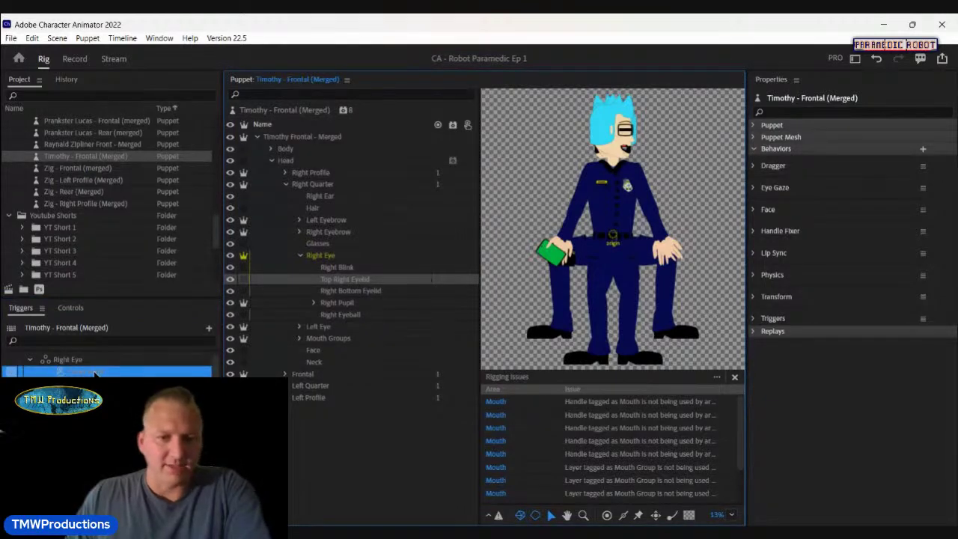
pyautogui.moveTo(95, 372); pyautogui.dragTo(95, 373)
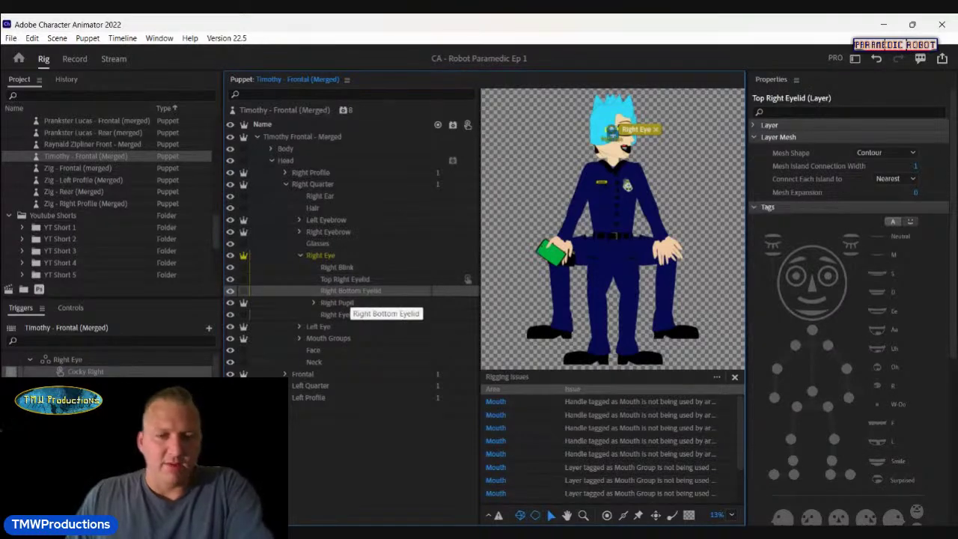
# Step: Add the Right Quarter's top and bottom right eyelid layers to the Right Eye swap set's triggers, and collapse the Right Eye layer group
pyautogui.click(350, 292)
pyautogui.moveTo(357, 280); pyautogui.dragTo(196, 352)
pyautogui.click(352, 291)
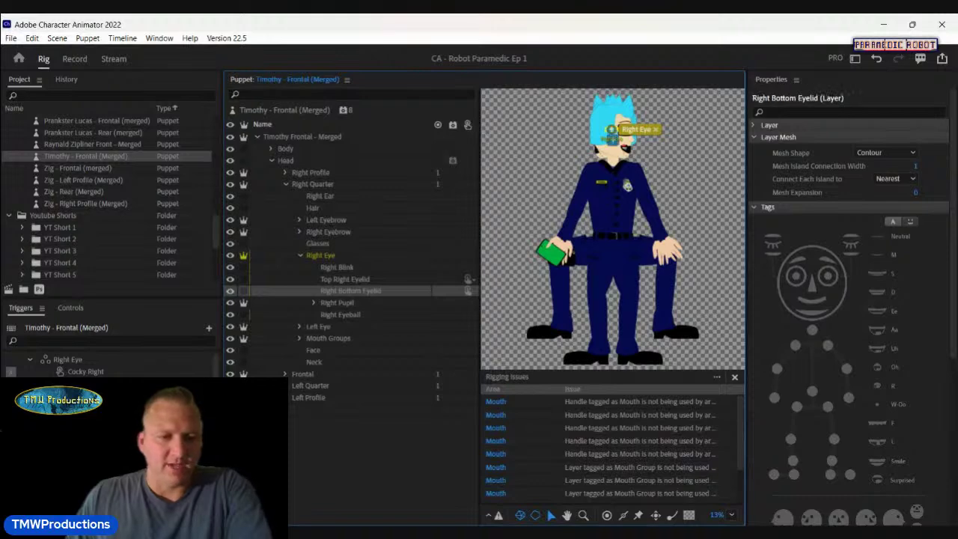
pyautogui.click(300, 255)
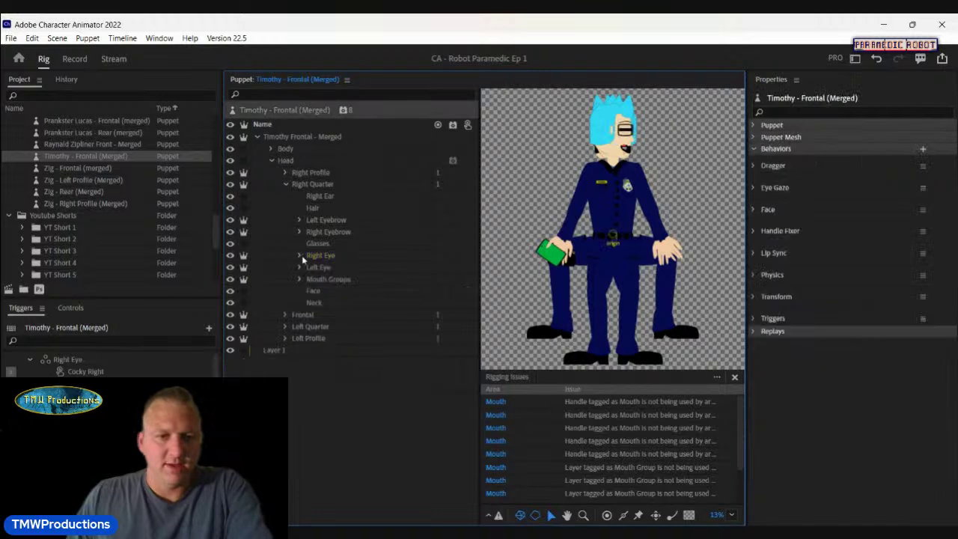
# Step: Add the Right Quarter's top and bottom left eyelid layers to the Left Eye swap set's triggers, and collapse that swap set
pyautogui.click(300, 267)
pyautogui.click(29, 359)
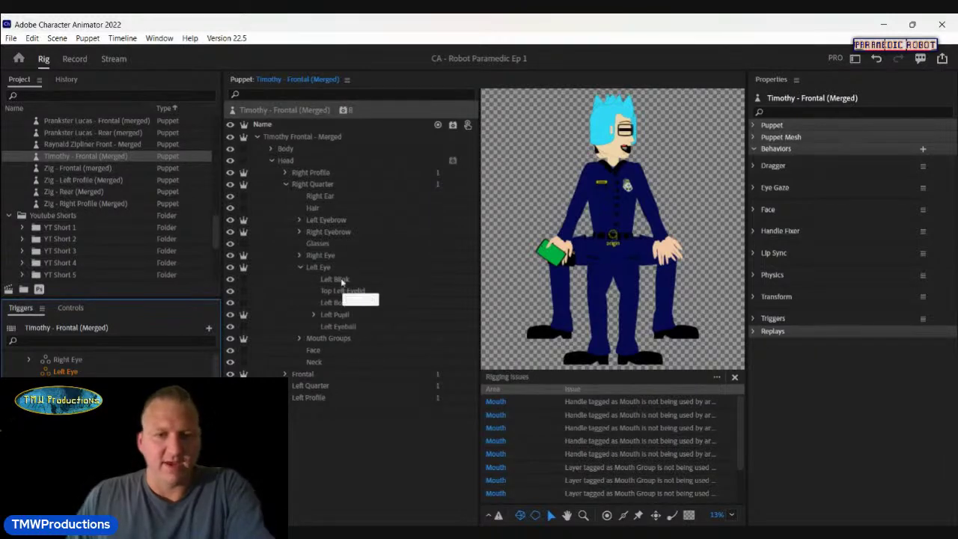
pyautogui.moveTo(350, 298); pyautogui.dragTo(73, 371)
pyautogui.moveTo(378, 301); pyautogui.dragTo(67, 372)
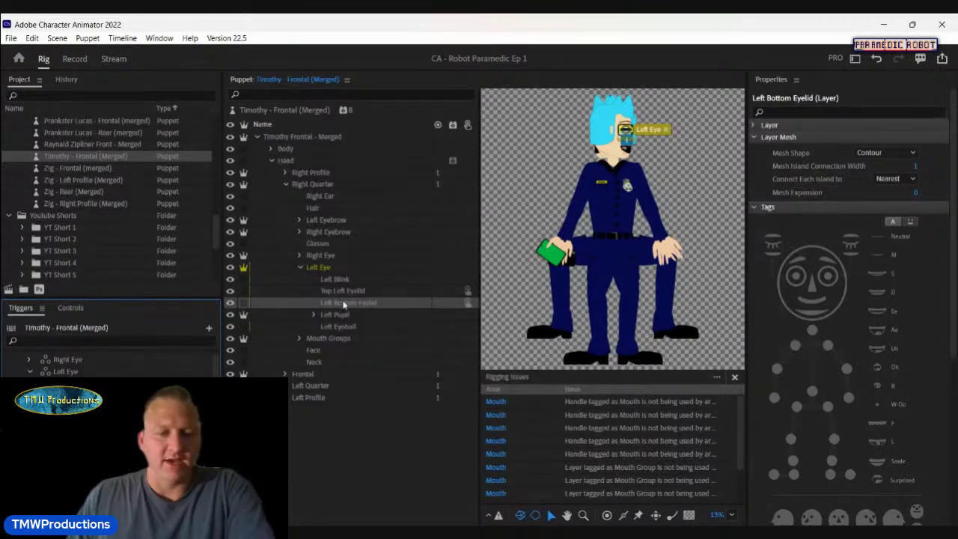
pyautogui.click(117, 369)
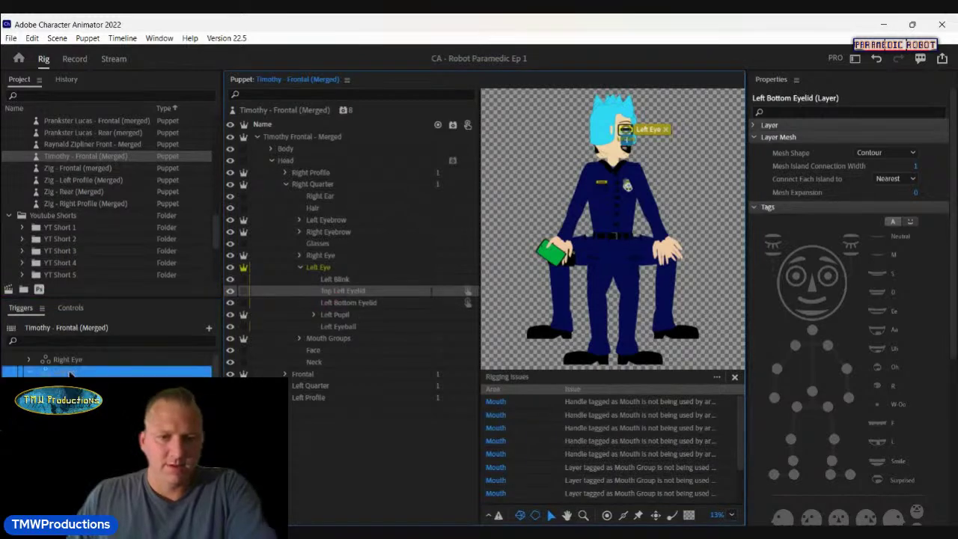
pyautogui.moveTo(364, 304); pyautogui.dragTo(105, 385)
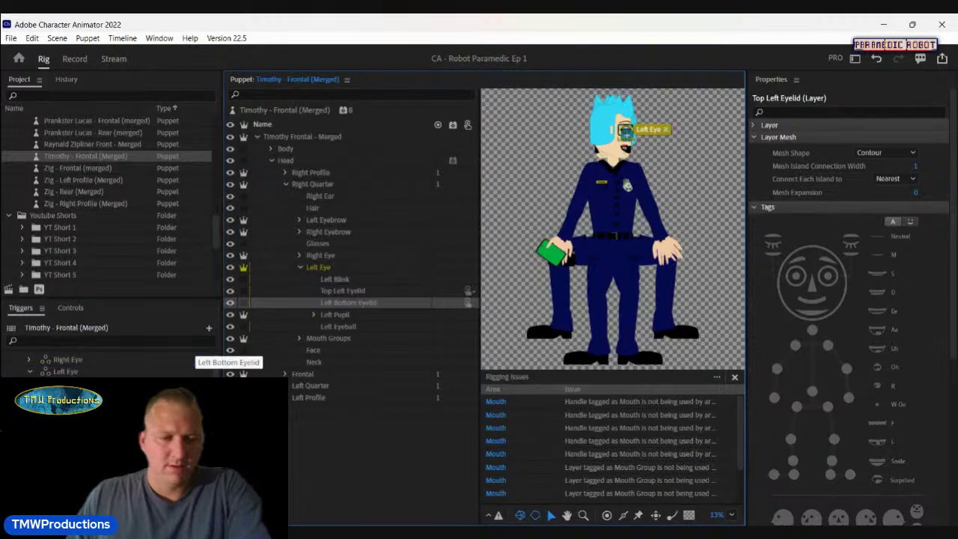
pyautogui.click(348, 302)
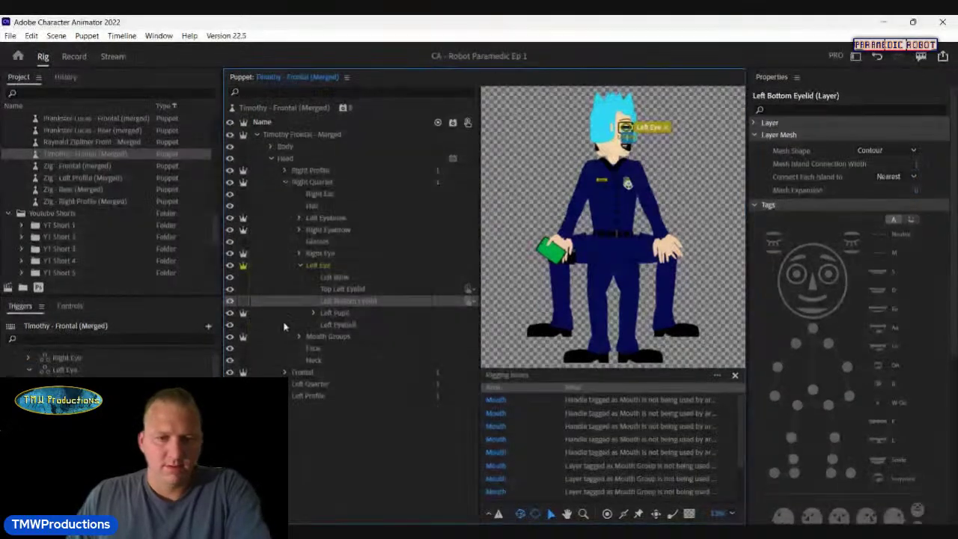
pyautogui.rightClick(95, 382)
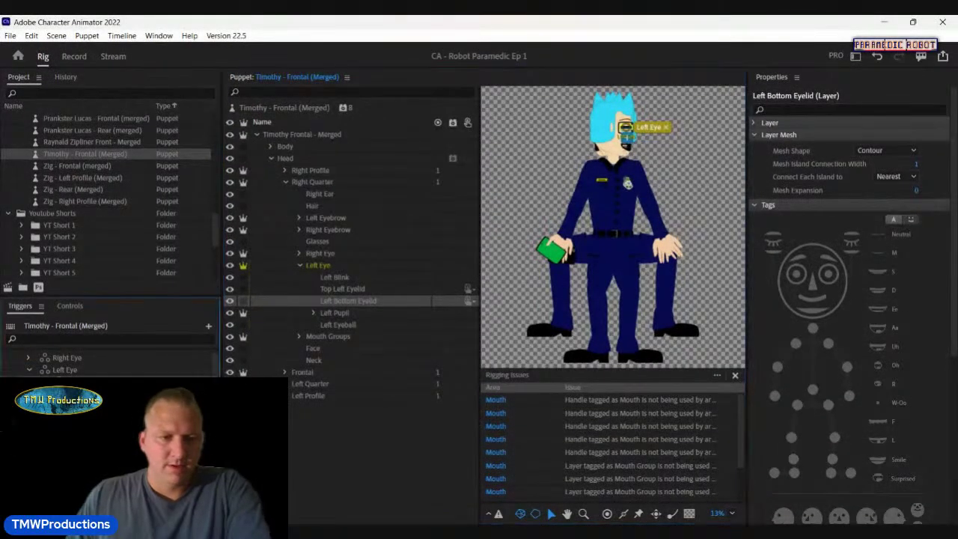
pyautogui.click(153, 227)
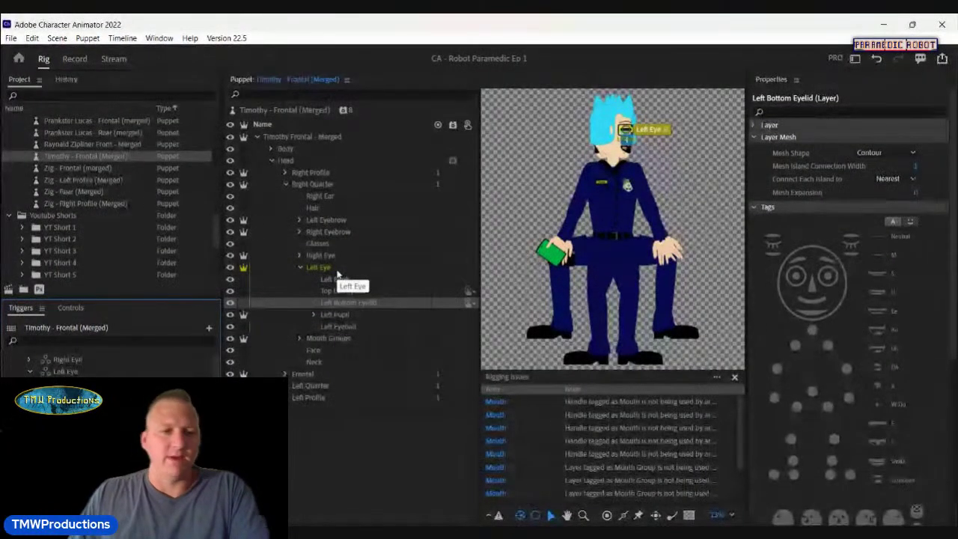
pyautogui.click(28, 371)
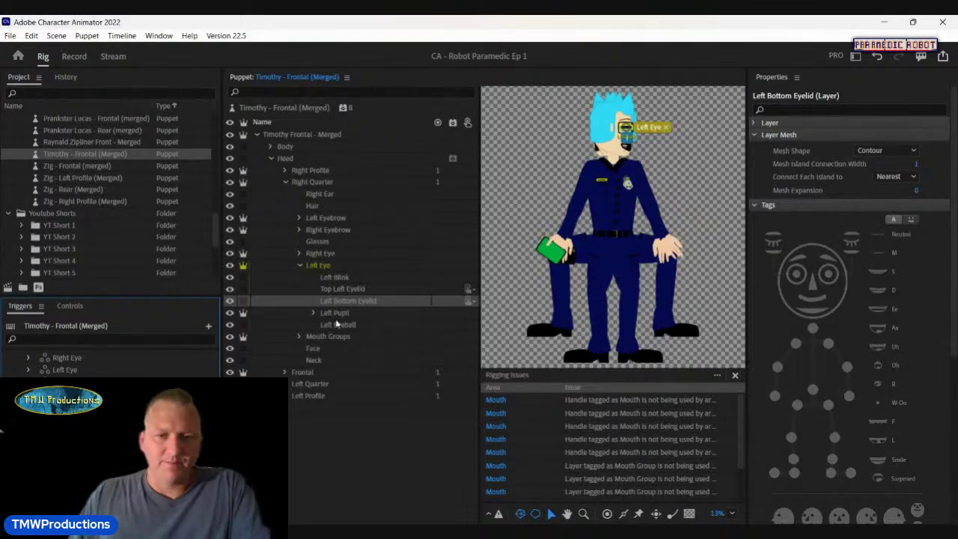
# Step: Add the Right Quarter's Drinking, Smiling, Thinking and Mouth layers from Mouth Groups to the Mouth swap set's triggers
pyautogui.click(300, 336)
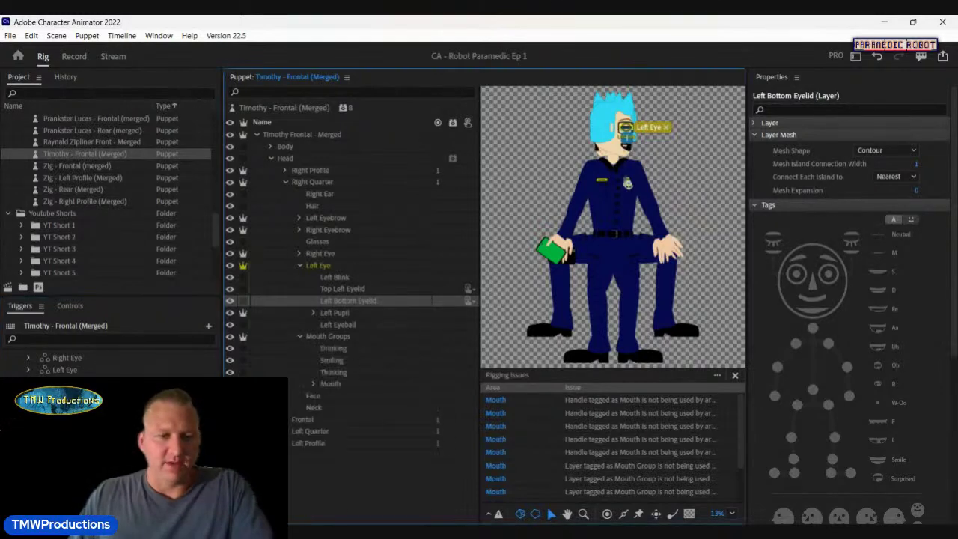
pyautogui.click(112, 374)
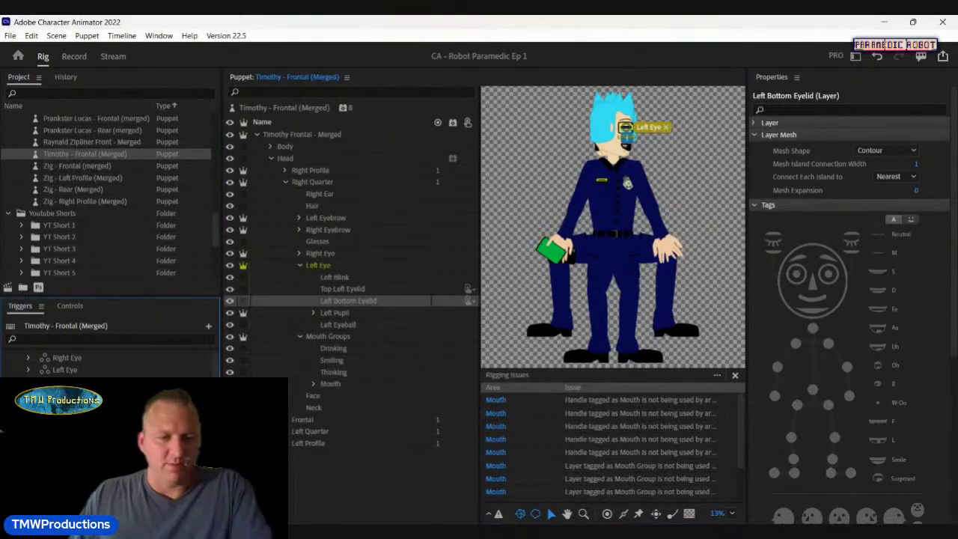
pyautogui.click(338, 350)
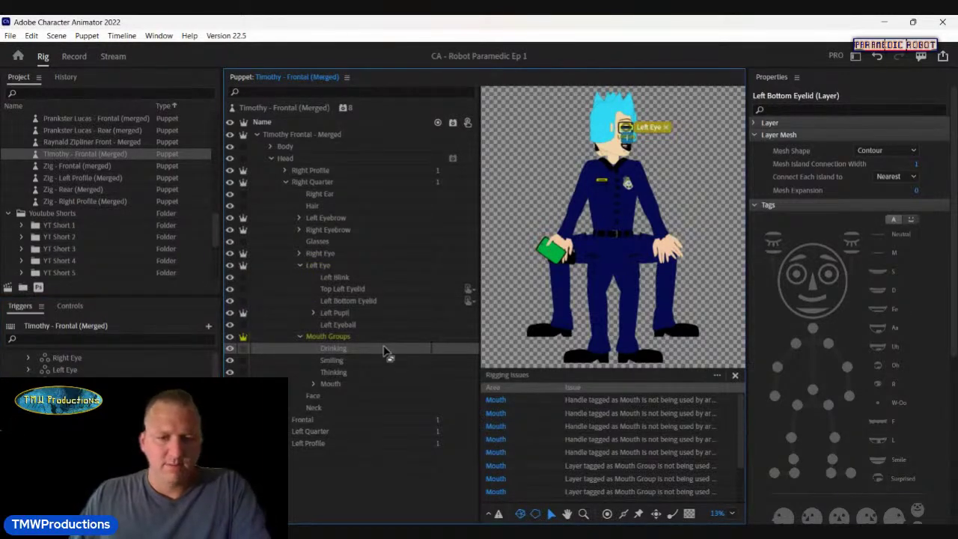
pyautogui.click(333, 359)
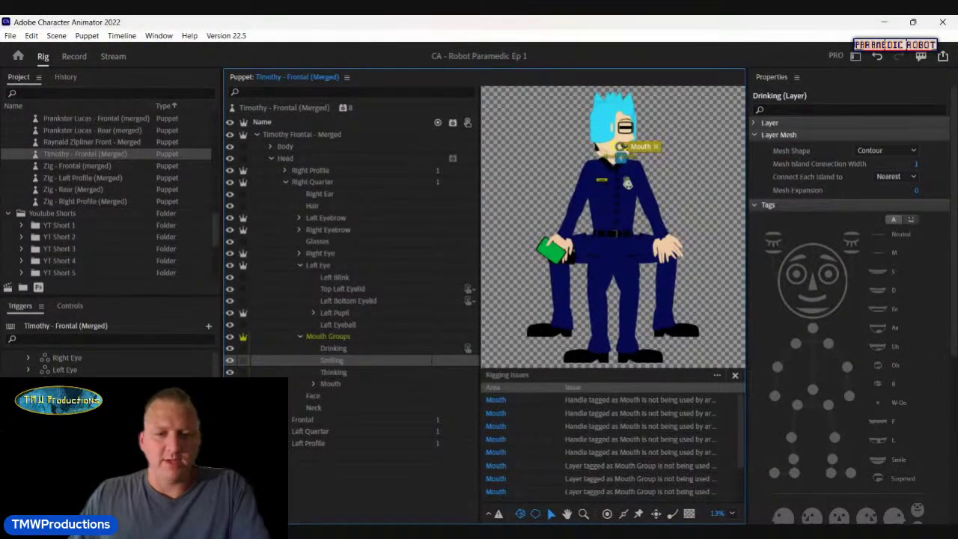
pyautogui.click(333, 372)
pyautogui.scroll(-1, 112, 362)
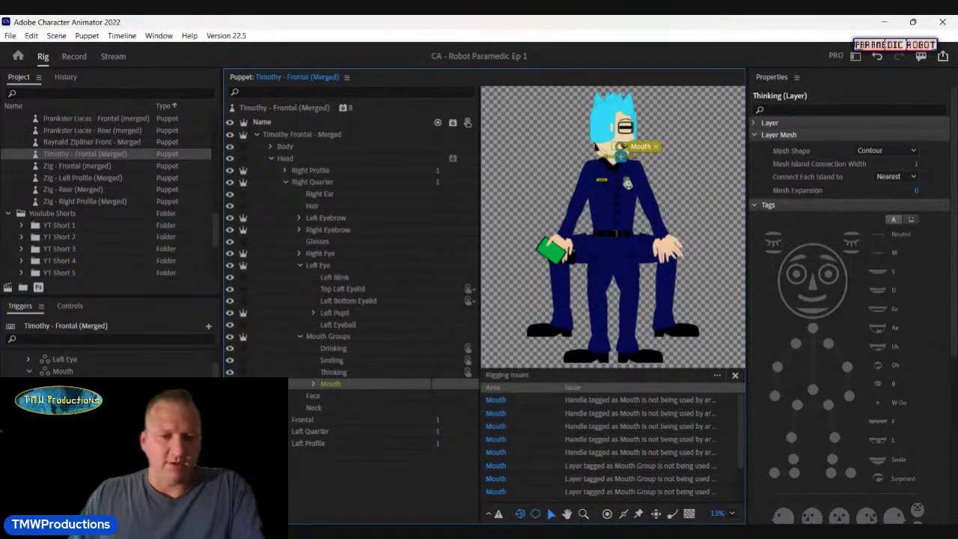
pyautogui.click(329, 383)
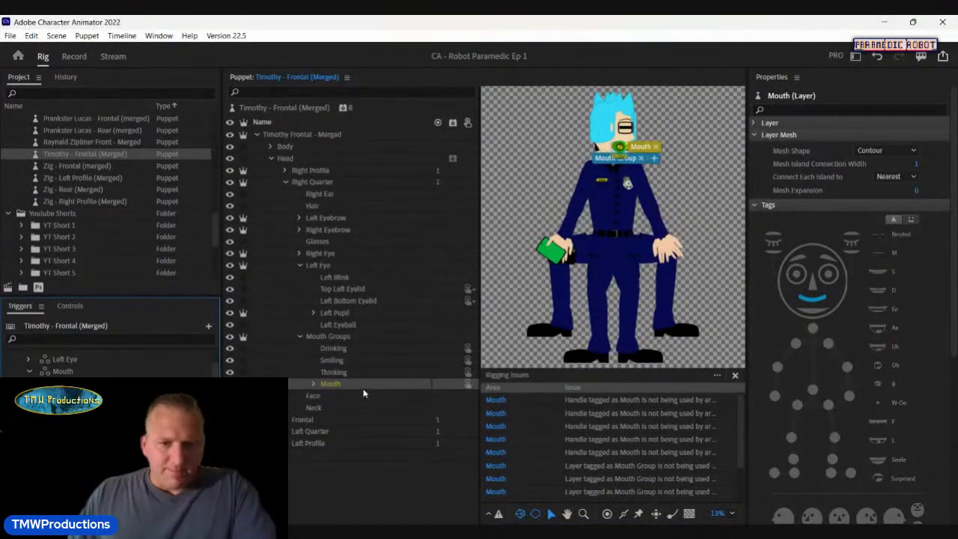
# Step: Add the Cycle Layers behavior to the Aa, Uh and W-Oo layers in the Right Quarter's Mouth group
pyautogui.click(312, 383)
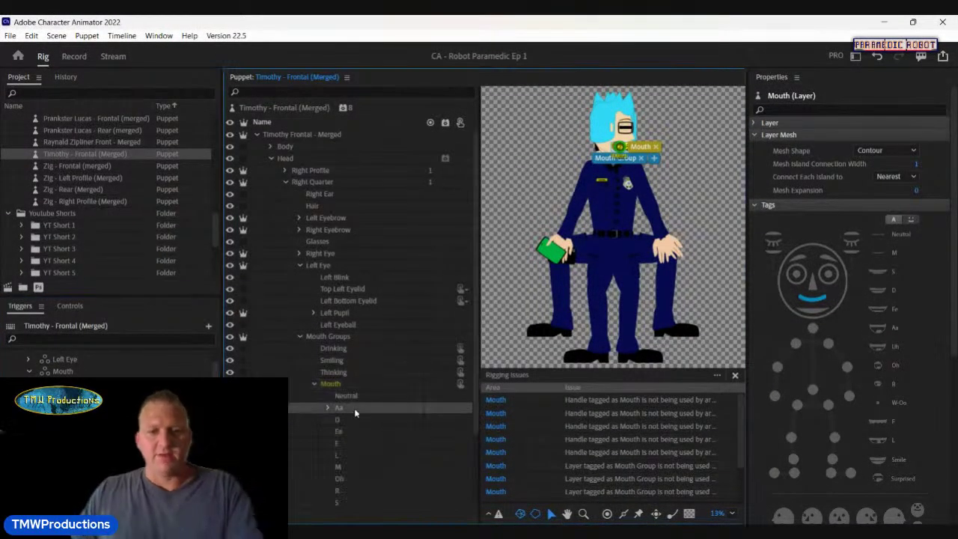
pyautogui.click(354, 408)
pyautogui.scroll(-3, 356, 411)
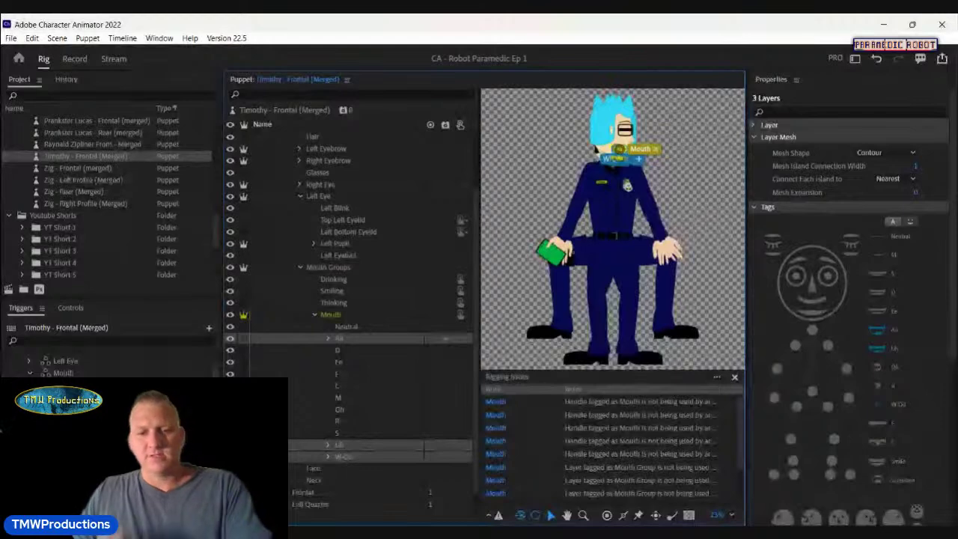
pyautogui.scroll(-5, 925, 400)
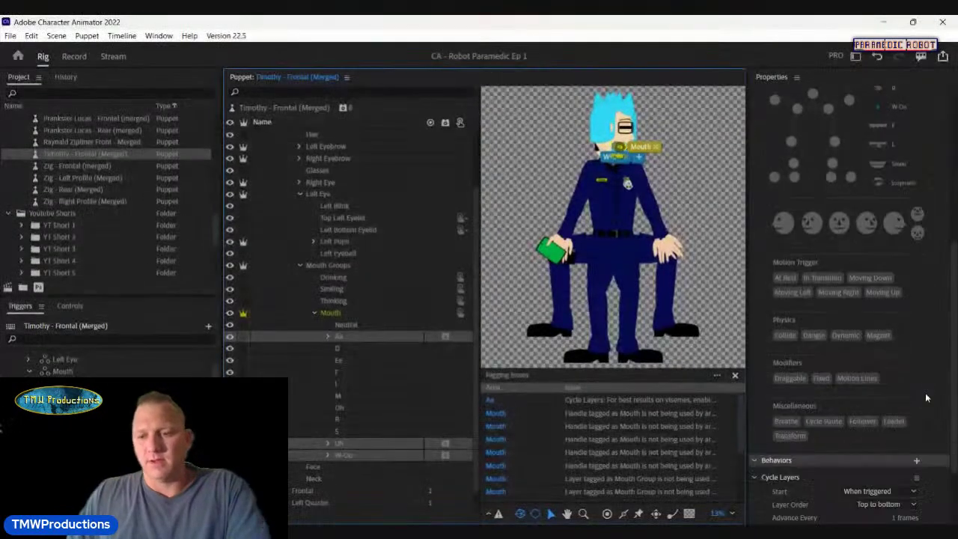
# Step: Set the Right Quarter visemes' Cycle Layers to advance every 2 frames, hold on the last layer and stop immediately on trigger end
pyautogui.scroll(-4, 925, 398)
pyautogui.click(898, 421)
pyautogui.write('2')
pyautogui.press('Return')
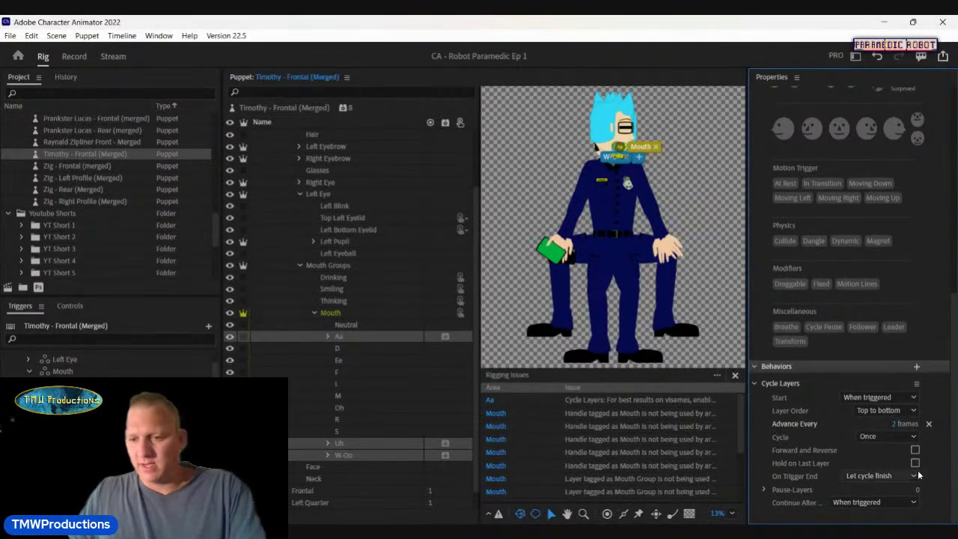
pyautogui.click(913, 464)
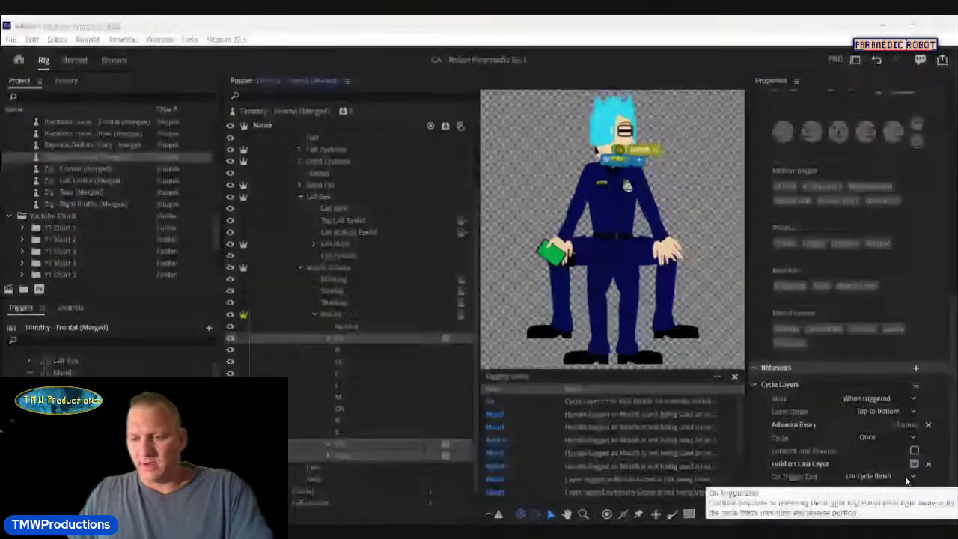
pyautogui.click(868, 476)
pyautogui.click(868, 504)
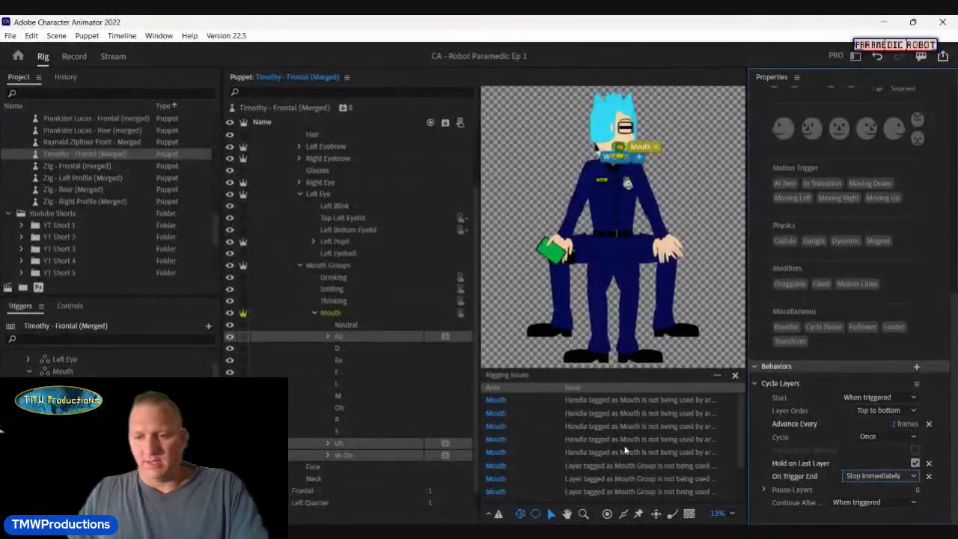
pyautogui.click(314, 312)
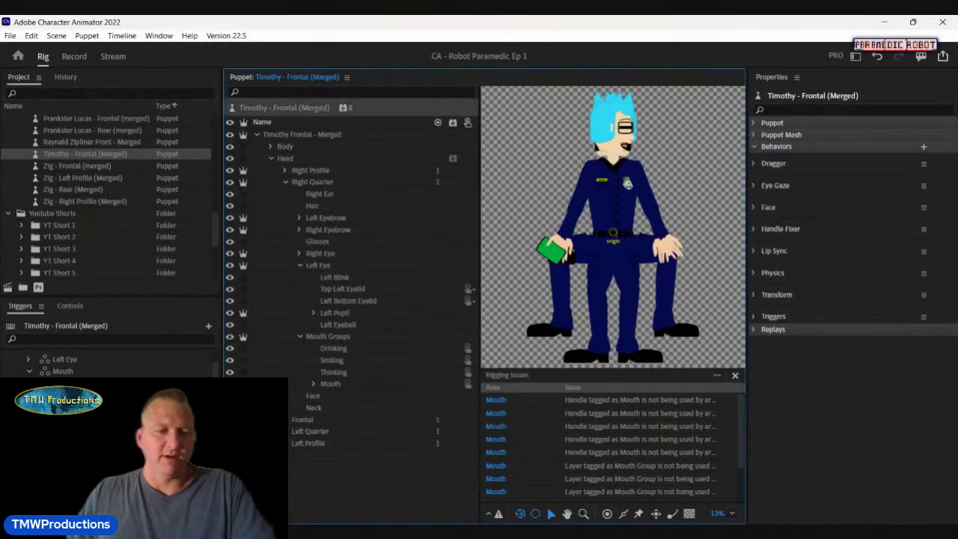
pyautogui.click(29, 372)
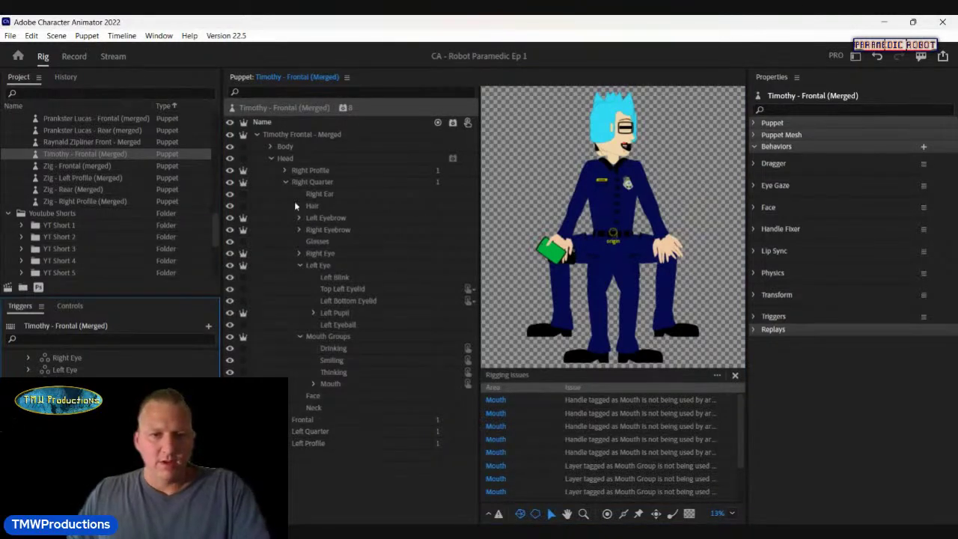
# Step: Add the top and bottom right eyelid layers from the Frontal head's Right Eye group to the Right Eye swap set's triggers
pyautogui.click(300, 254)
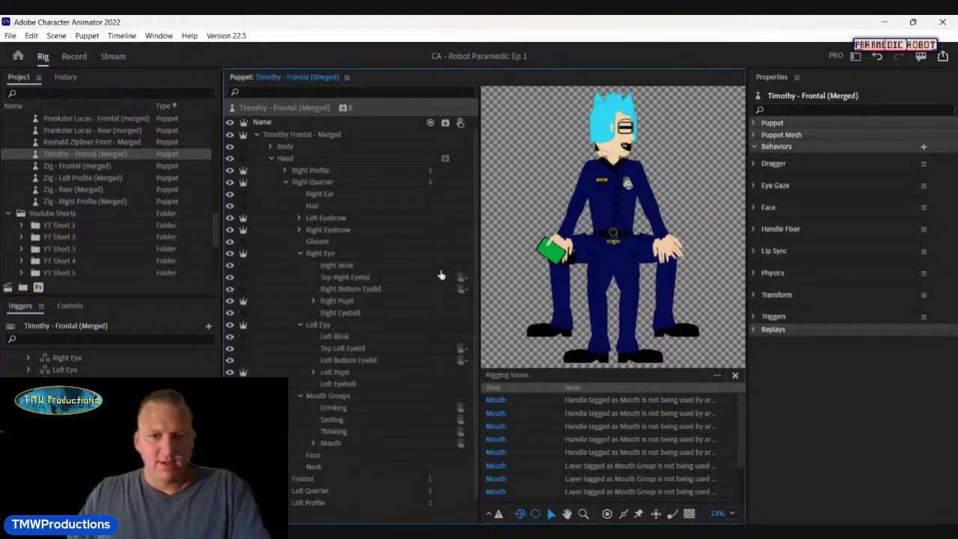
pyautogui.click(285, 182)
pyautogui.click(285, 194)
pyautogui.click(28, 358)
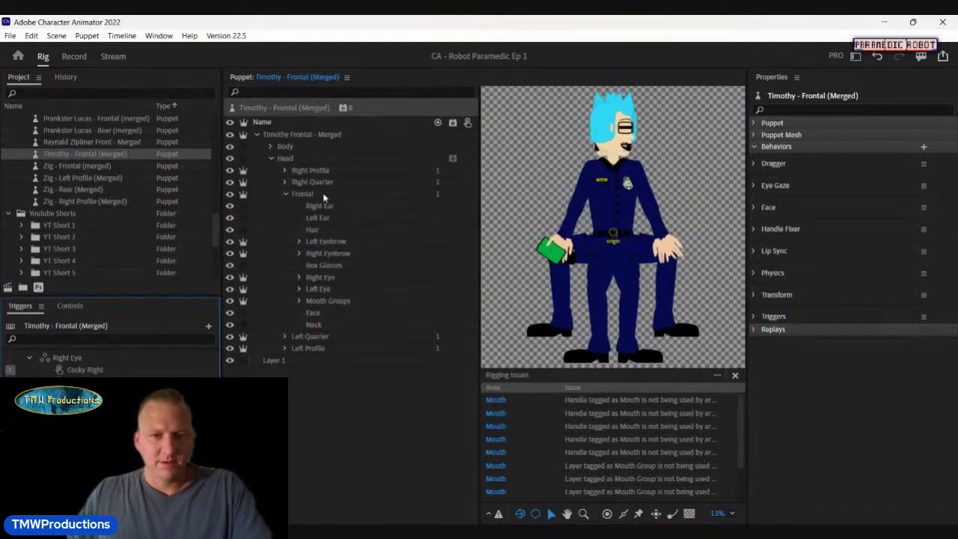
pyautogui.click(300, 277)
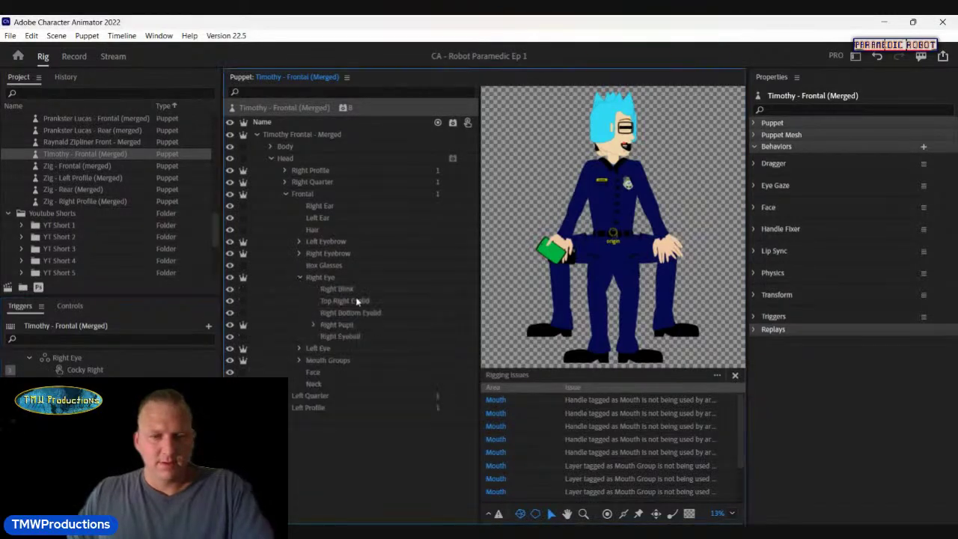
pyautogui.click(356, 301)
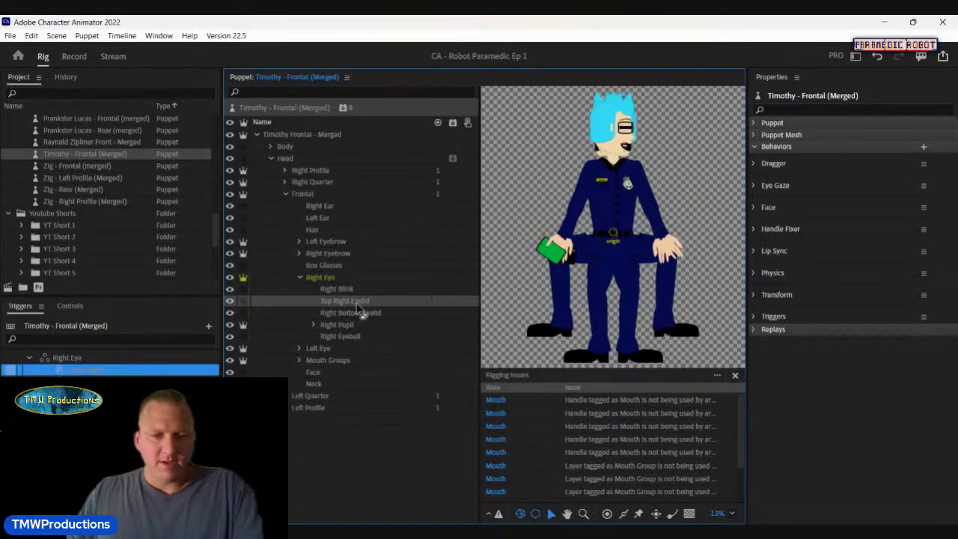
pyautogui.moveTo(361, 312); pyautogui.dragTo(187, 361)
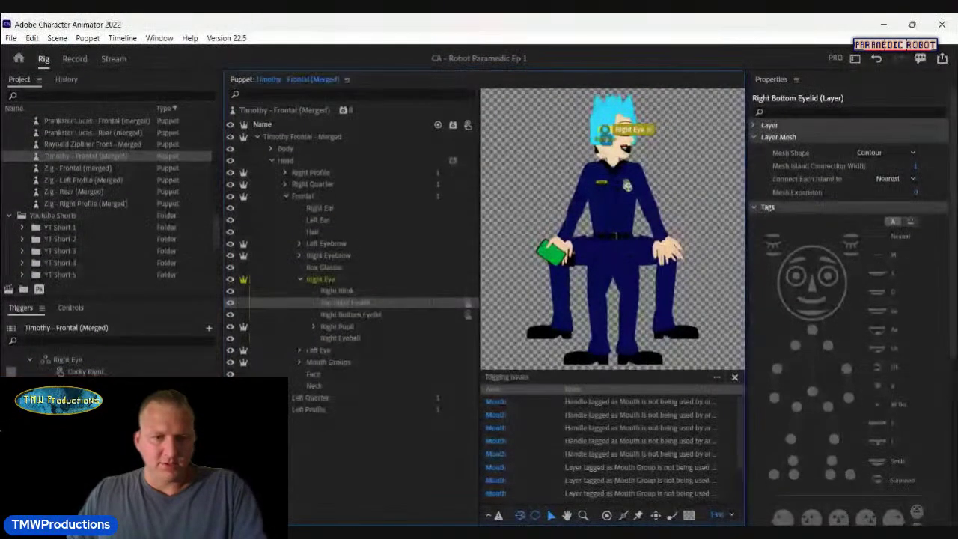
pyautogui.moveTo(135, 389); pyautogui.dragTo(134, 391)
pyautogui.moveTo(374, 315); pyautogui.dragTo(134, 392)
pyautogui.click(30, 360)
# Step: Add the Frontal head's top and bottom left eyelid layers to the Left Eye swap set's triggers, and collapse both eye layer groups
pyautogui.click(28, 369)
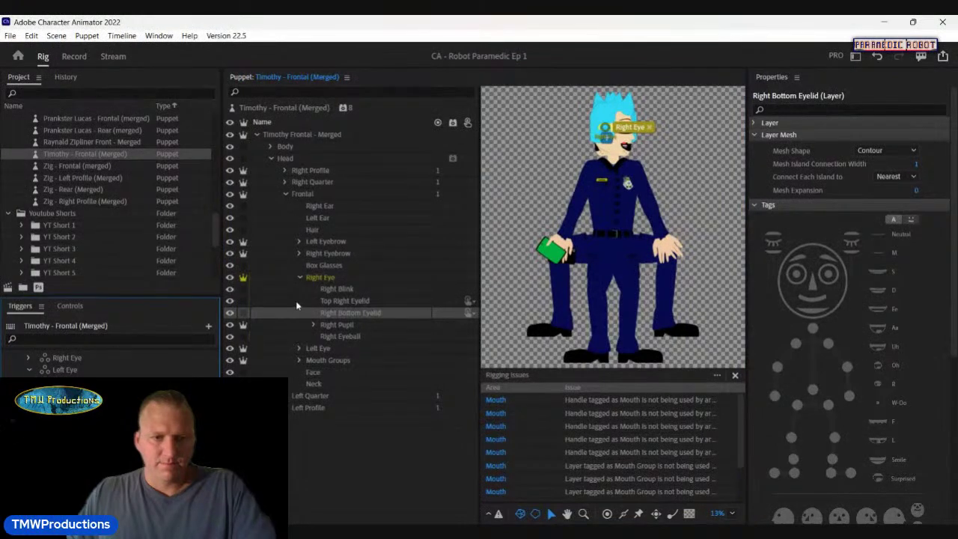
pyautogui.click(298, 349)
pyautogui.moveTo(346, 373); pyautogui.dragTo(236, 370)
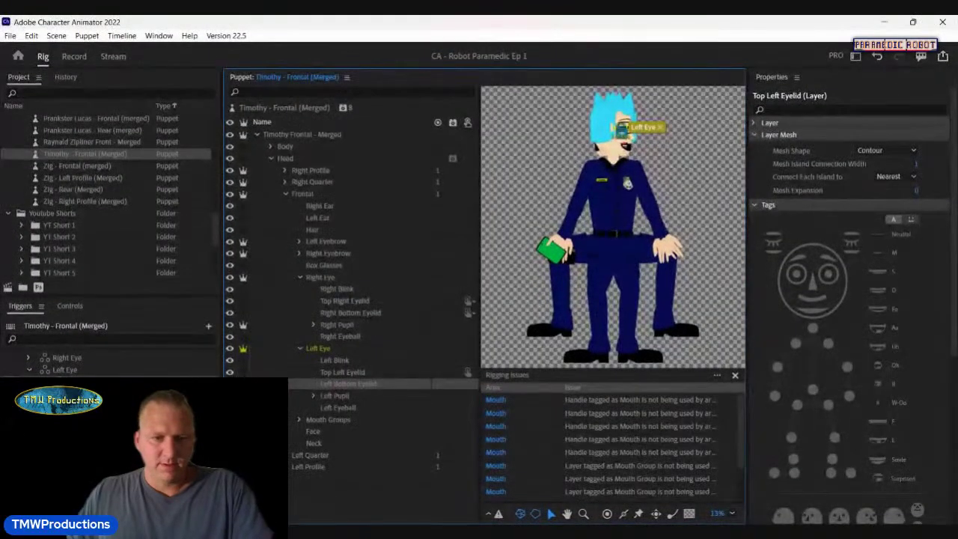
pyautogui.moveTo(346, 383)
pyautogui.mouseDown()
pyautogui.moveTo(352, 375)
pyautogui.moveTo(339, 373)
pyautogui.moveTo(351, 384)
pyautogui.mouseUp()
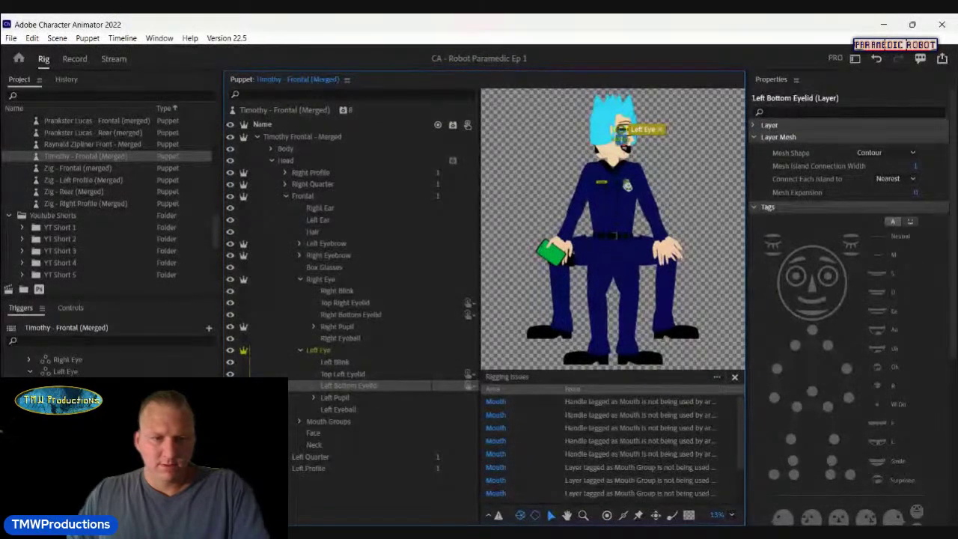
pyautogui.click(298, 349)
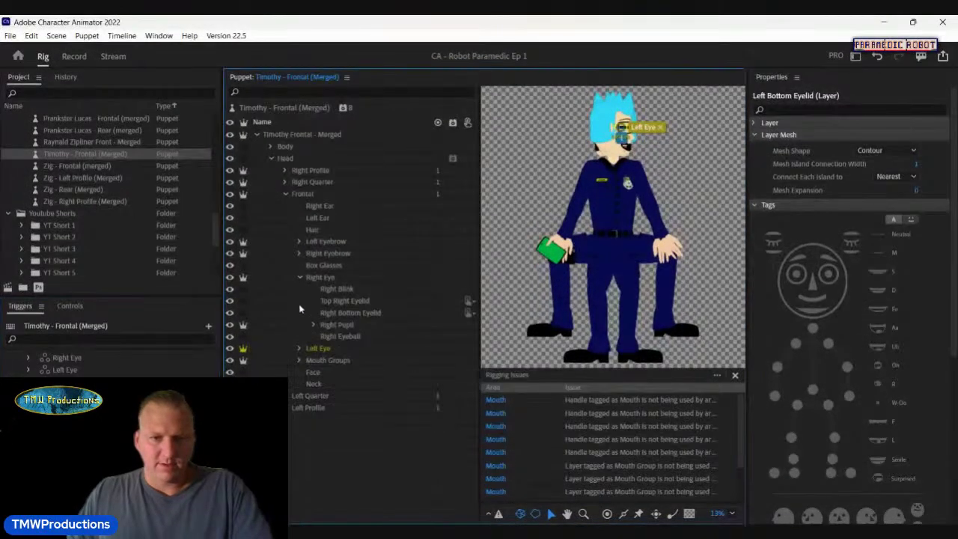
pyautogui.click(300, 278)
# Step: Add the Frontal head's Drinking, Smiling, Thinking and Mouth layers to the Mouth swap set's triggers
pyautogui.click(299, 301)
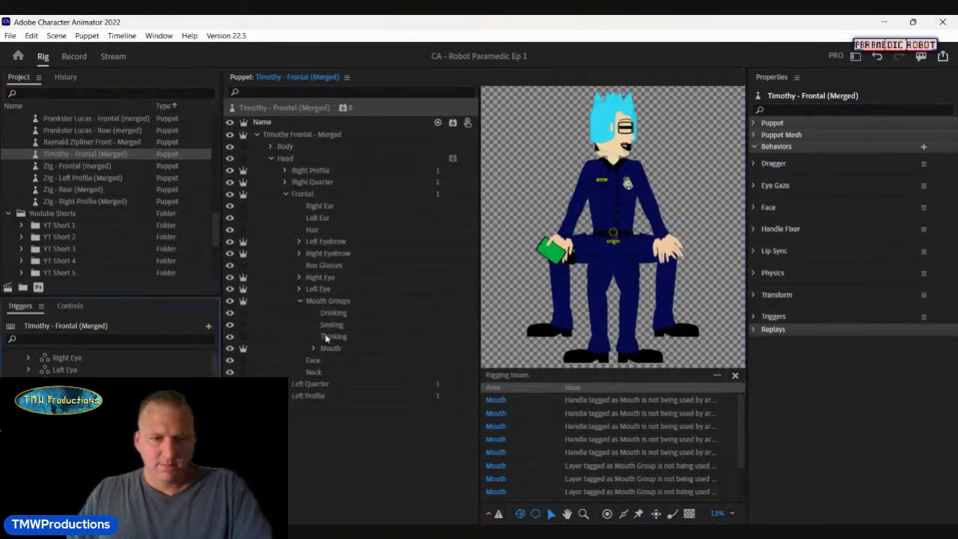
pyautogui.click(338, 314)
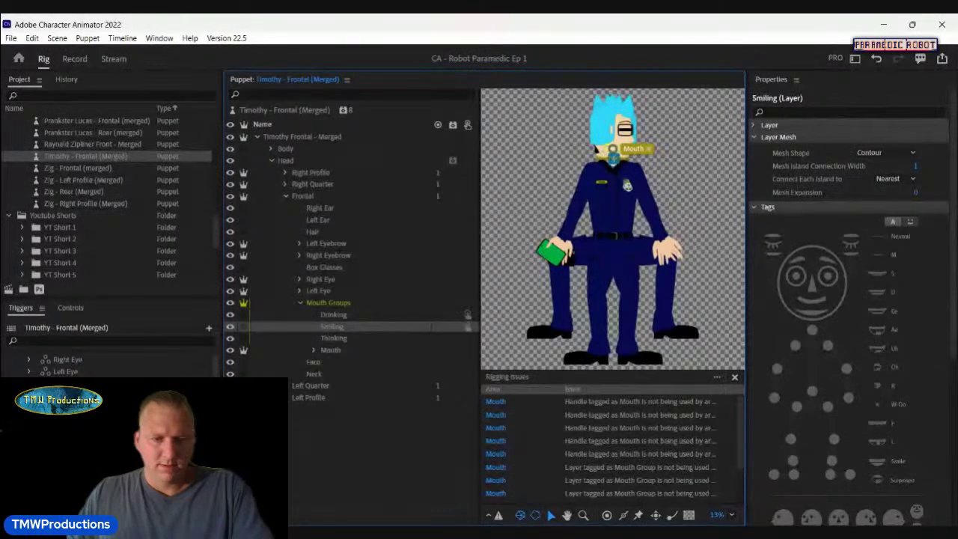
pyautogui.click(337, 337)
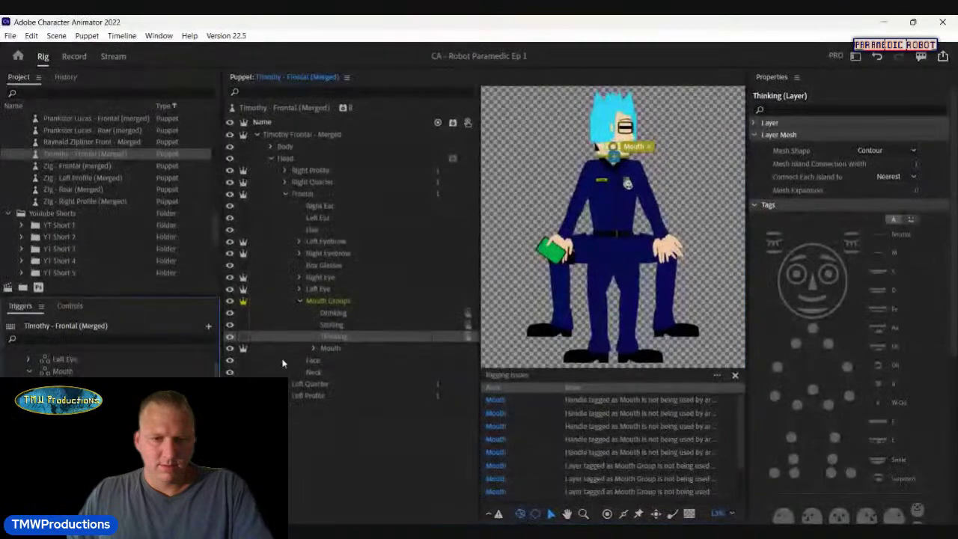
pyautogui.click(330, 348)
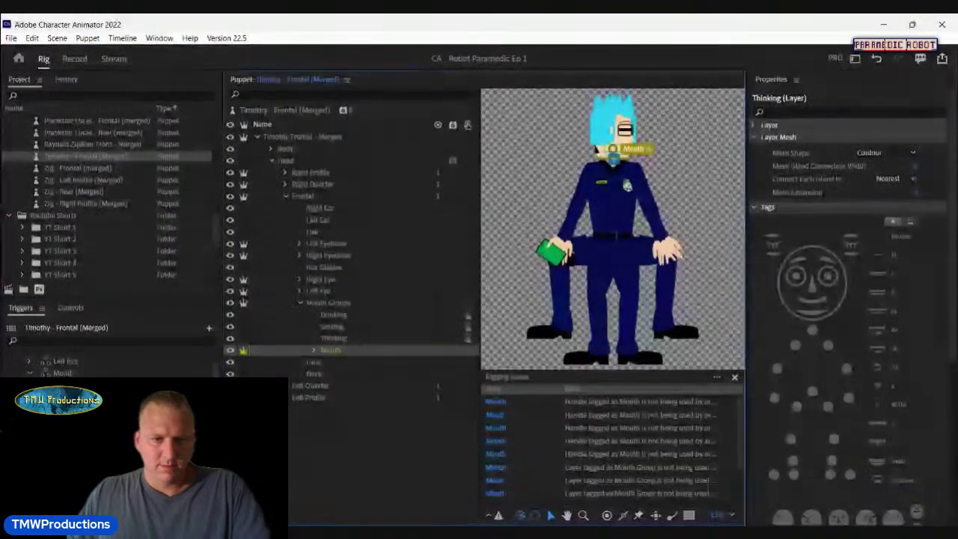
# Step: Add the Cycle Layers behavior to the Aa, Uh and W-Oo layers in the Frontal head's Mouth group
pyautogui.click(313, 349)
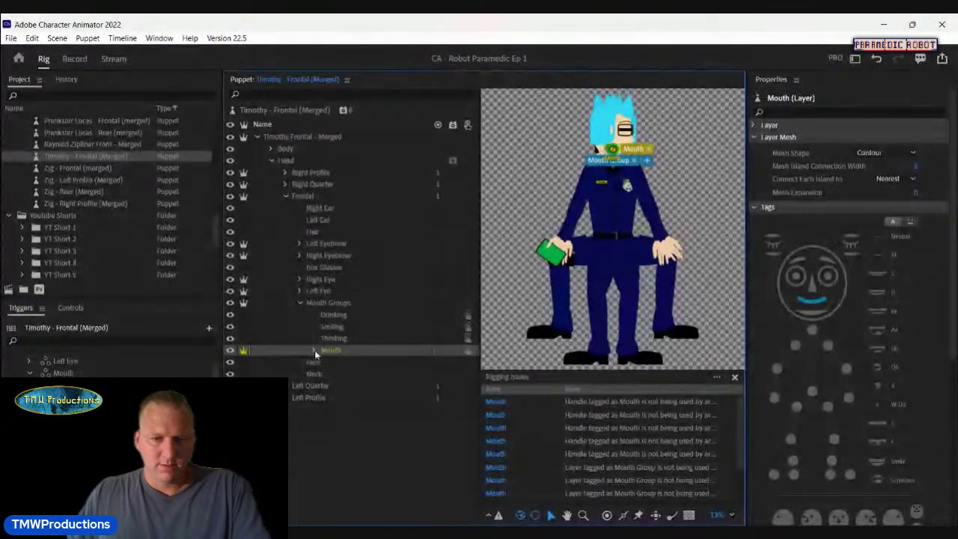
pyautogui.click(340, 374)
pyautogui.keyDown('ctrl'); pyautogui.click(347, 477); pyautogui.keyUp('ctrl')
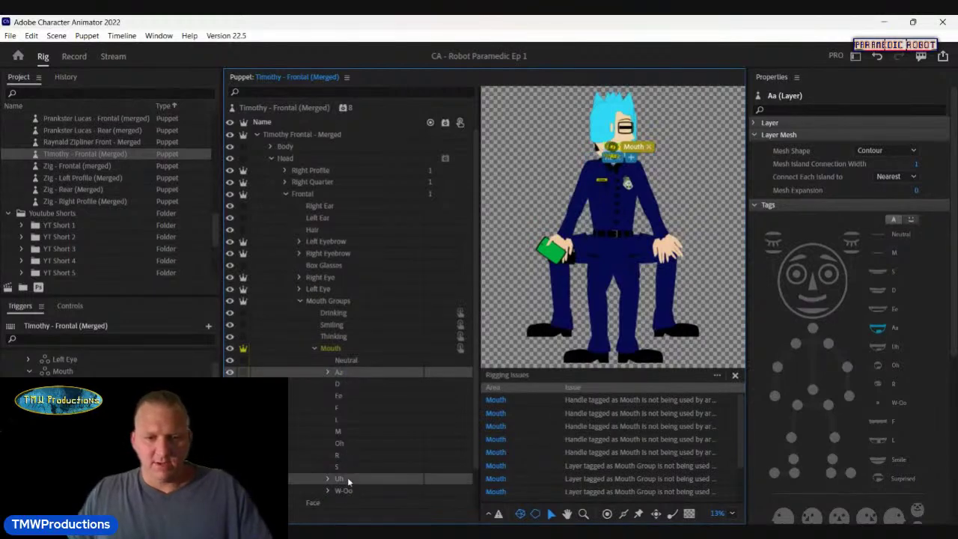
pyautogui.keyDown('ctrl'); pyautogui.click(347, 491); pyautogui.keyUp('ctrl')
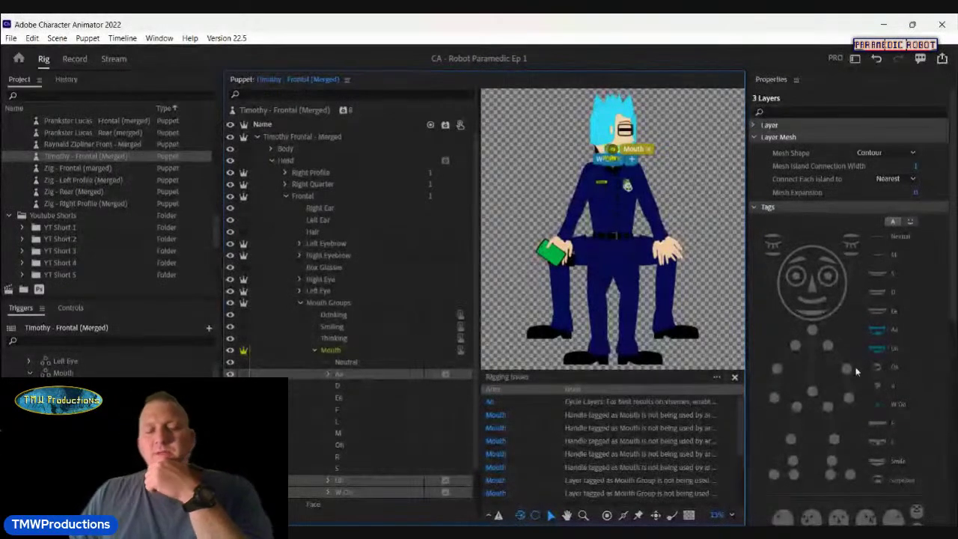
# Step: Set the Frontal visemes' Cycle Layers to advance every 2 frames and hold on the last layer, and collapse the Head group
pyautogui.scroll(-10, 856, 371)
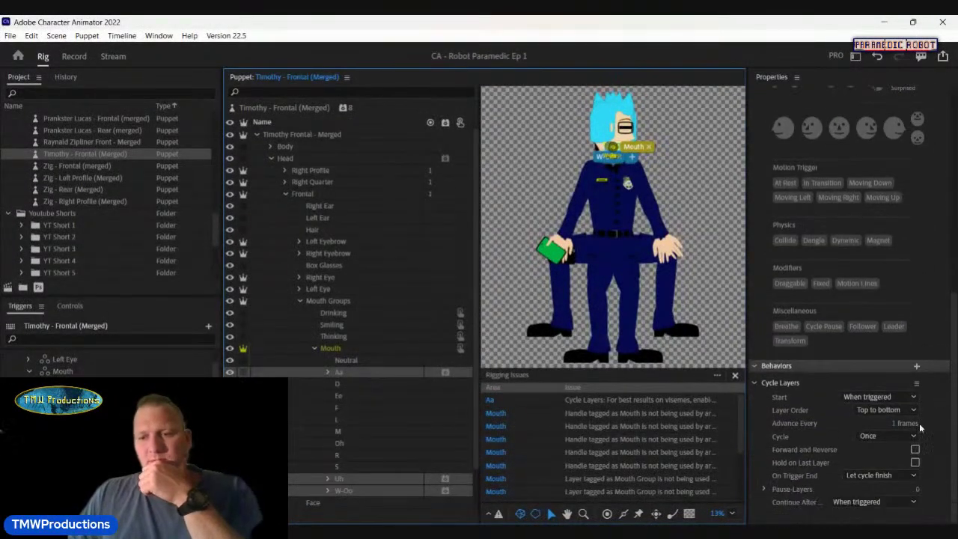
pyautogui.click(905, 423)
pyautogui.write('2')
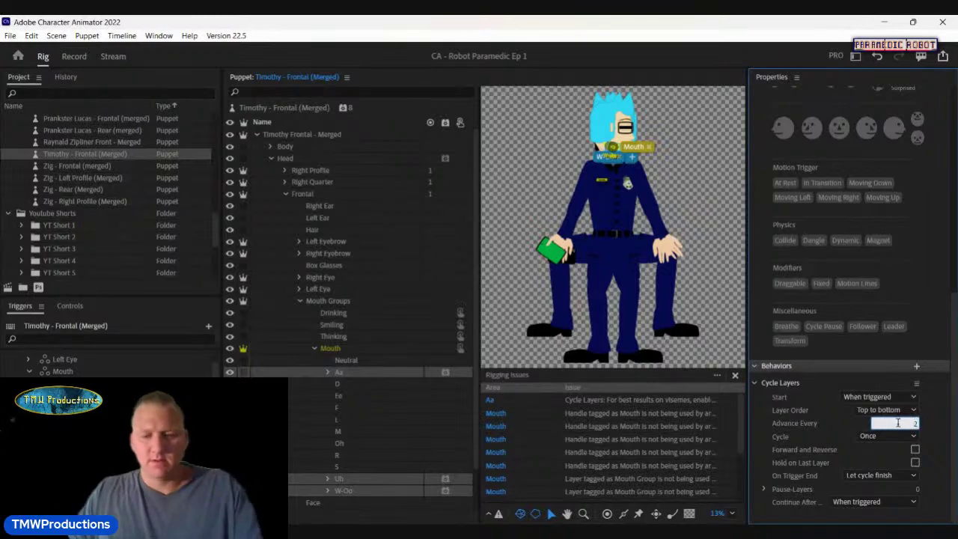
pyautogui.click(917, 464)
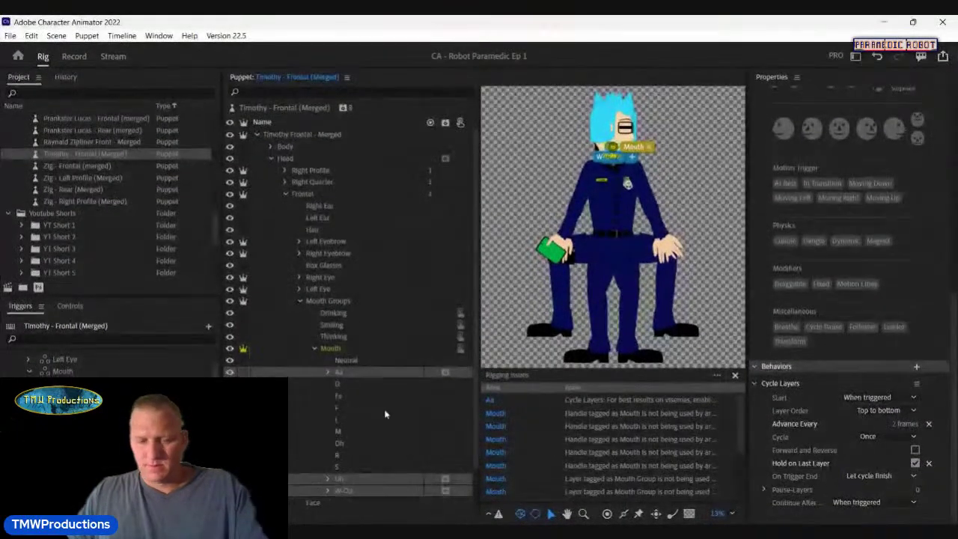
pyautogui.click(272, 158)
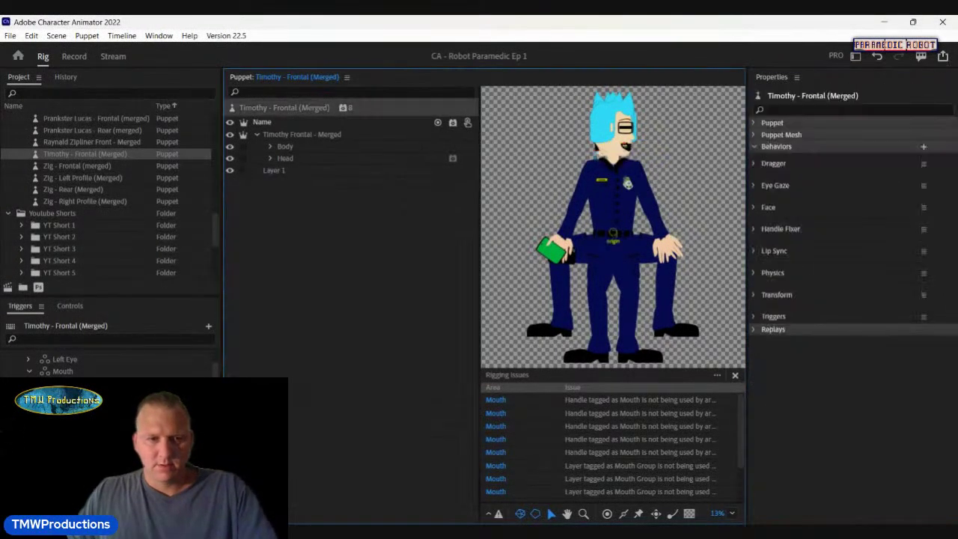
# Step: Reopen the Head group, collapse its Frontal view and expand the Left Quarter view's layers
pyautogui.scroll(1, 112, 362)
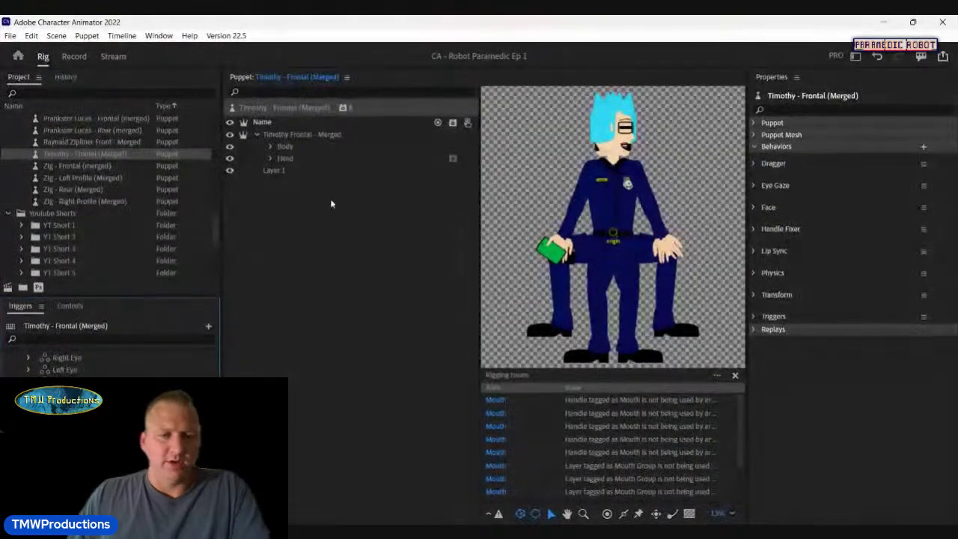
pyautogui.click(270, 158)
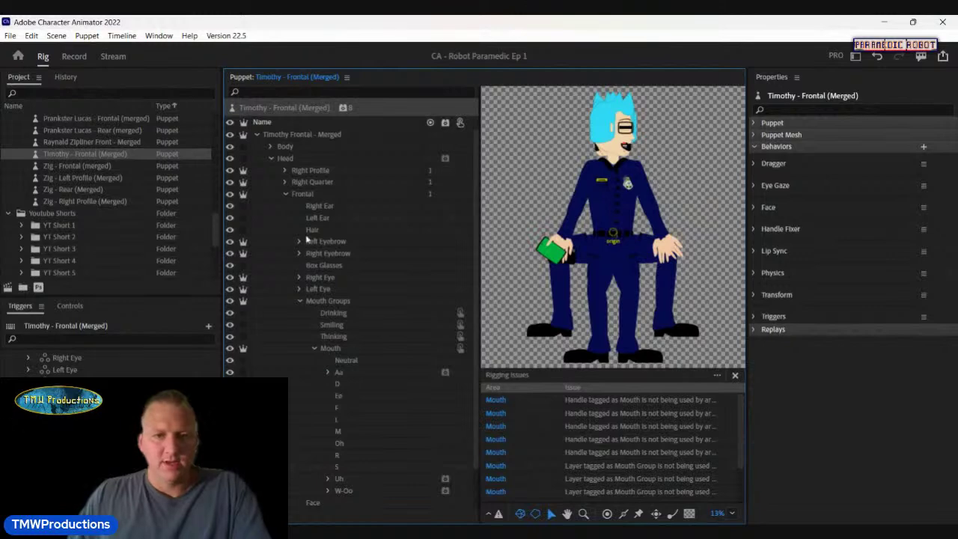
pyautogui.click(285, 194)
pyautogui.click(285, 205)
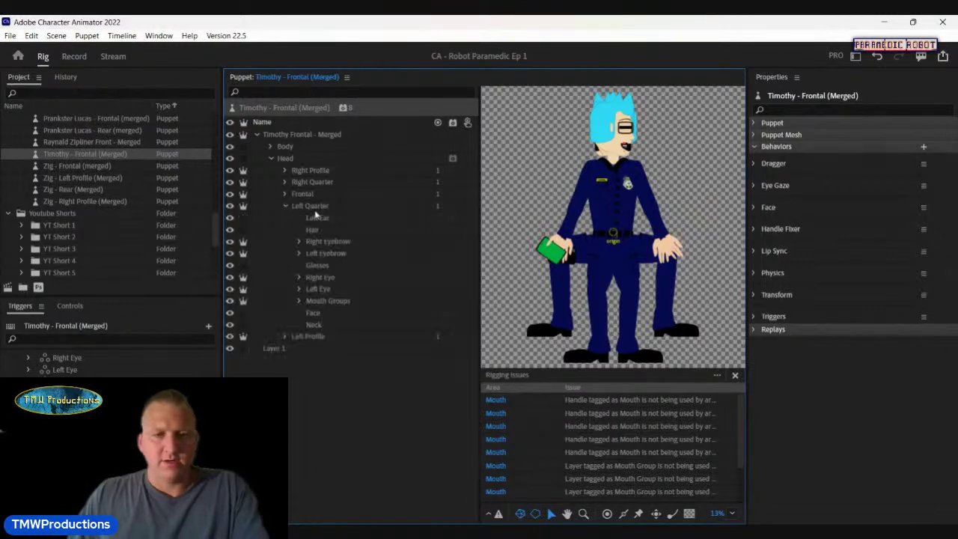
pyautogui.click(318, 243)
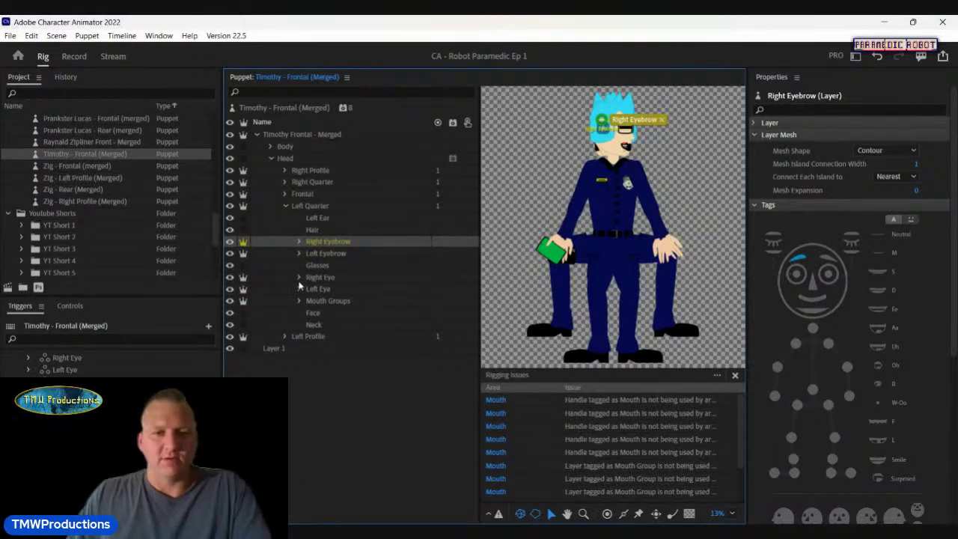
# Step: Add the Left Quarter's top and bottom right eyelid layers to the Right Eye swap set's triggers, including Cocky Right
pyautogui.click(299, 278)
pyautogui.click(30, 360)
pyautogui.click(326, 302)
pyautogui.moveTo(326, 305); pyautogui.dragTo(98, 370)
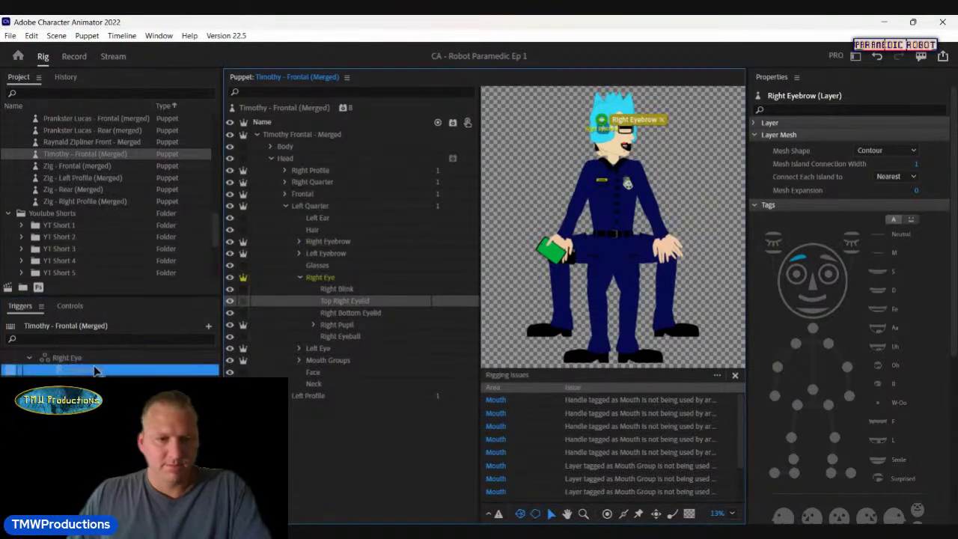
pyautogui.click(350, 313)
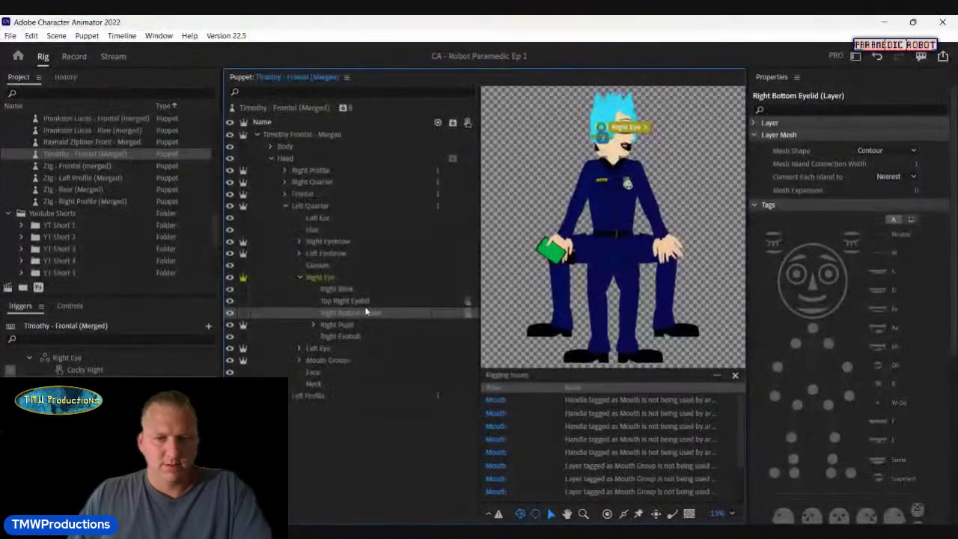
pyautogui.press('Up')
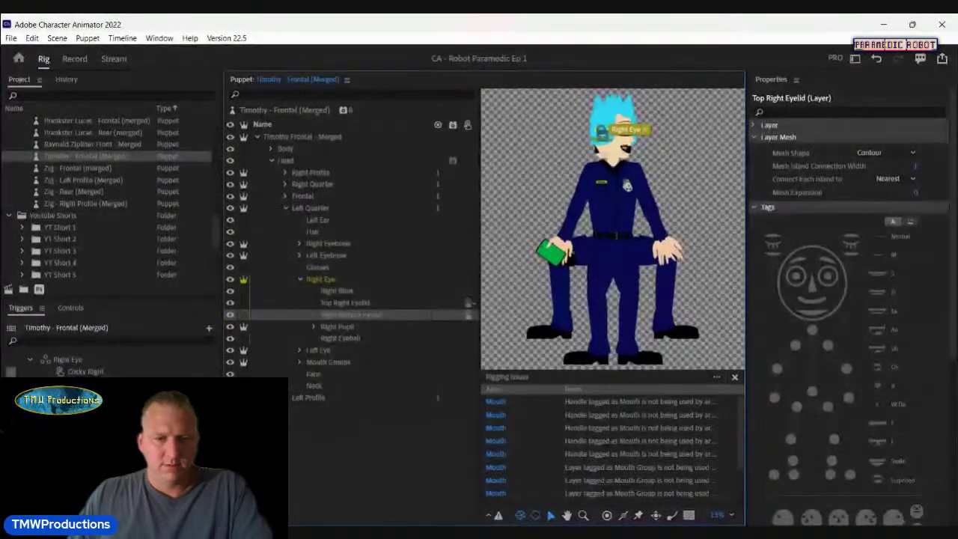
pyautogui.click(357, 315)
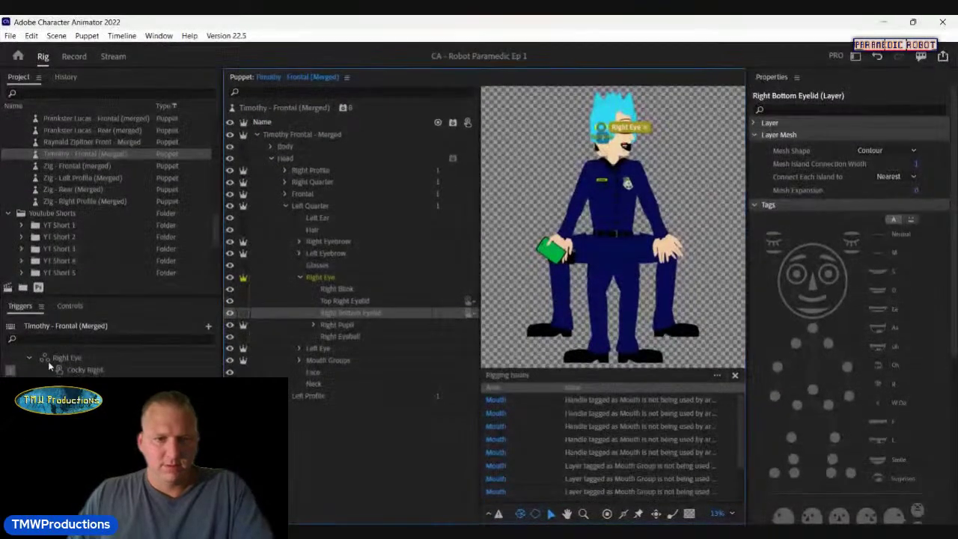
# Step: Add the top and bottom left eyelid layers from the Left Quarter's Left Eye group to the Left Eye swap set's triggers
pyautogui.click(299, 348)
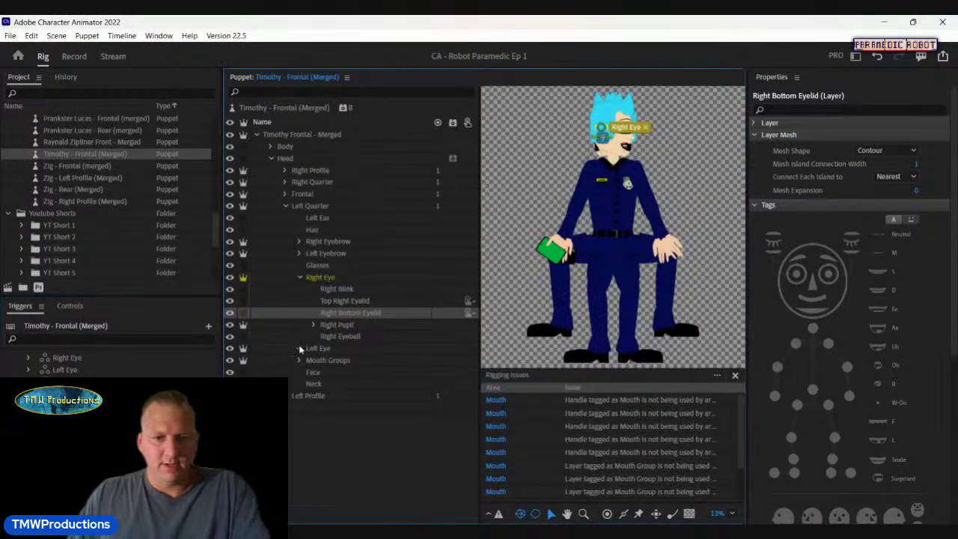
pyautogui.click(28, 370)
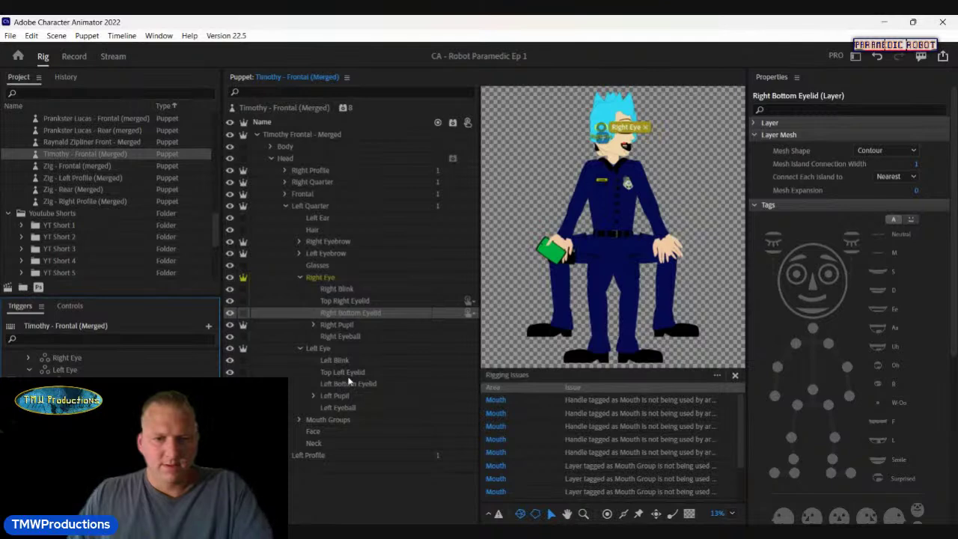
pyautogui.click(374, 372)
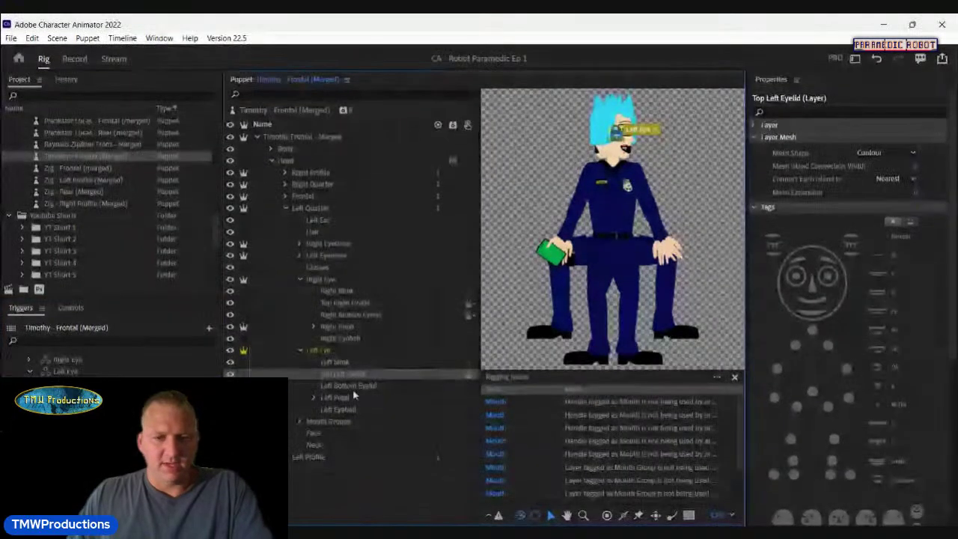
pyautogui.click(340, 383)
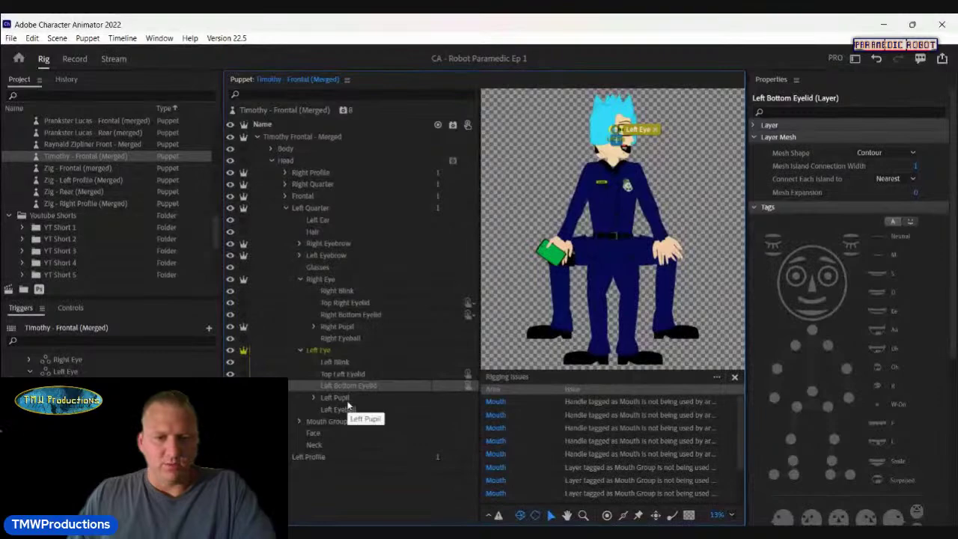
pyautogui.click(336, 375)
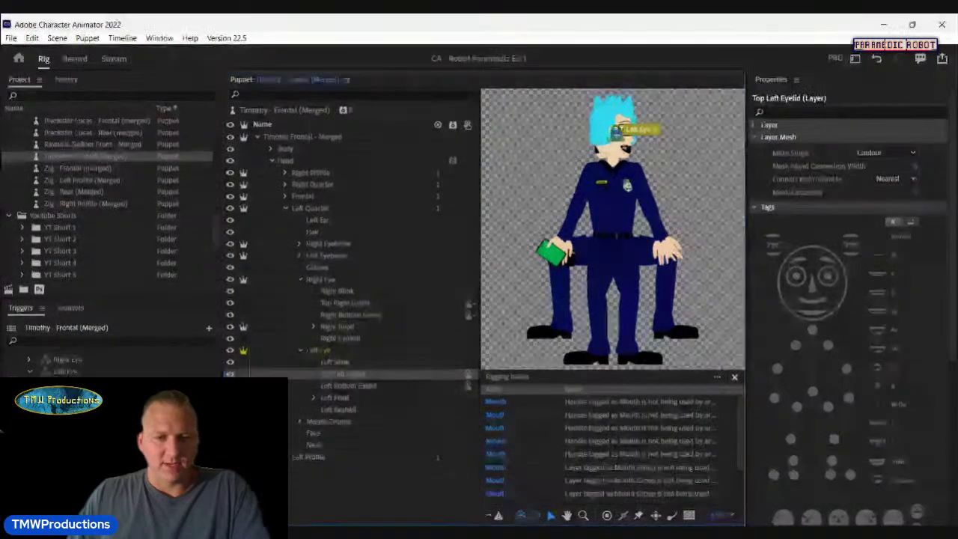
pyautogui.click(348, 383)
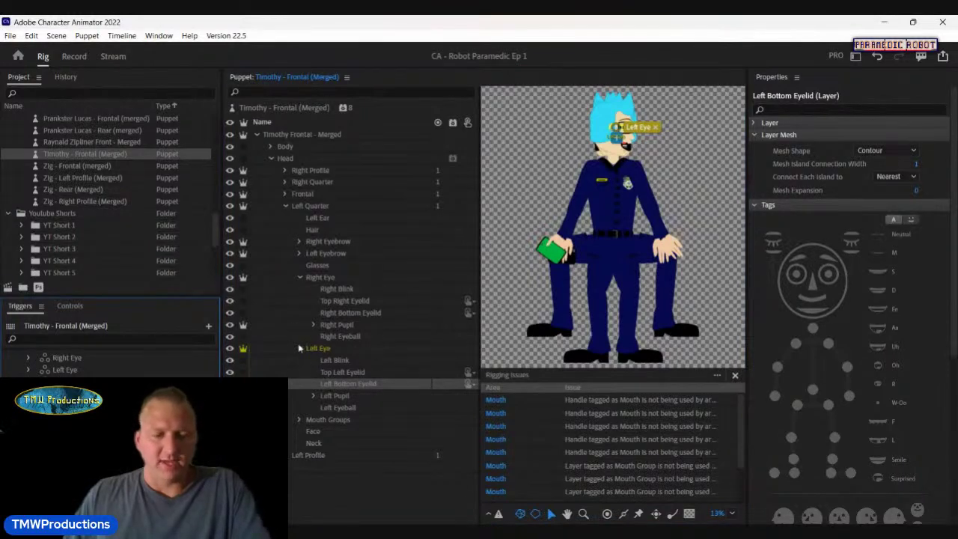
# Step: Add the Left Quarter's Drinking, Smiling, Thinking and Mouth layers to the Mouth swap set's triggers
pyautogui.click(299, 419)
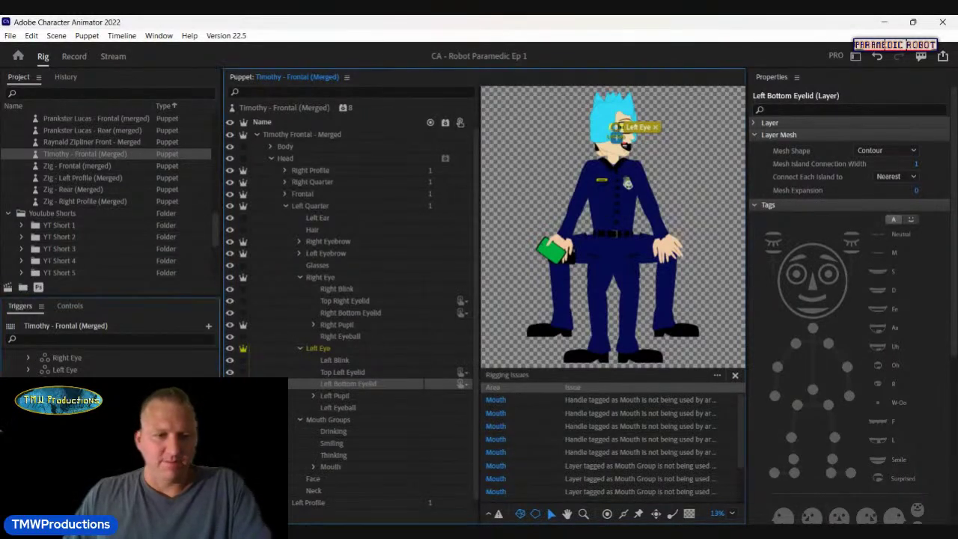
pyautogui.click(346, 433)
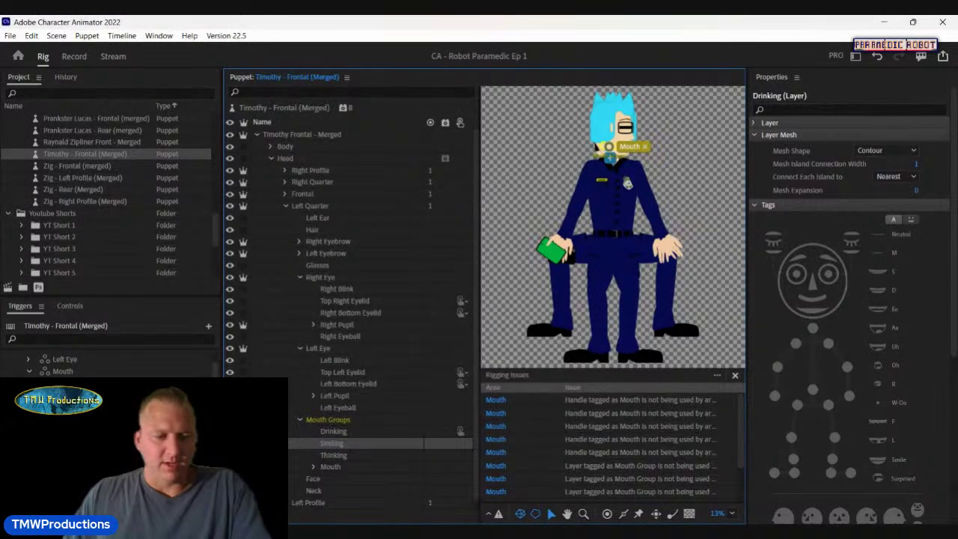
pyautogui.click(332, 443)
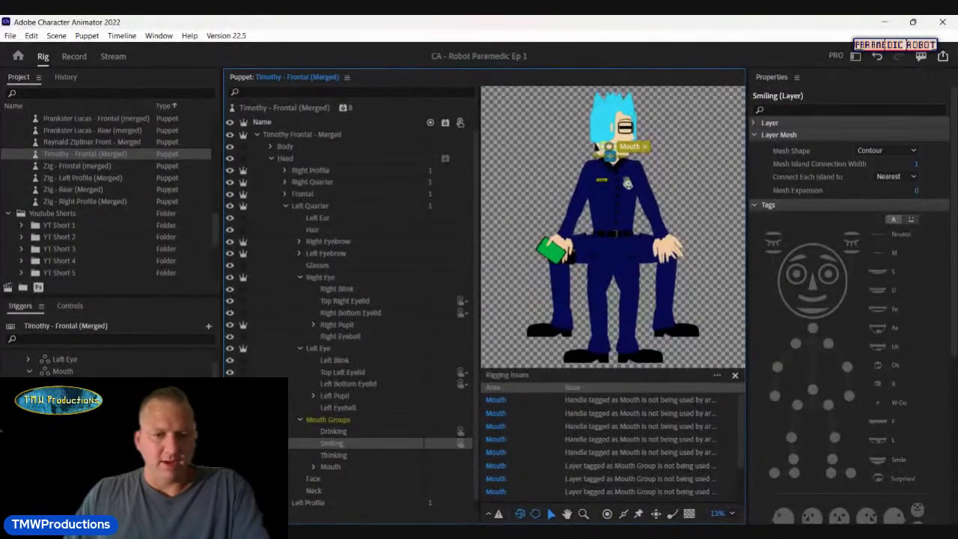
pyautogui.click(344, 457)
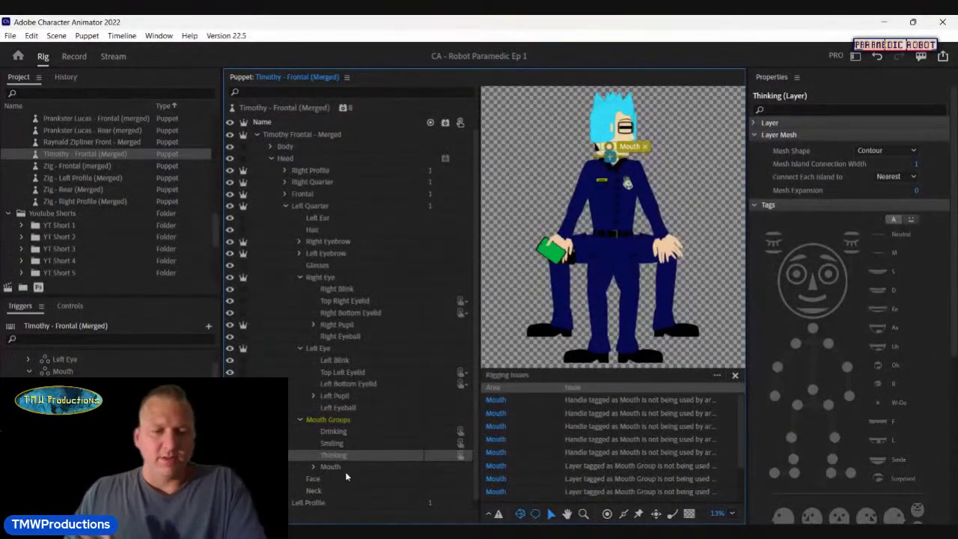
pyautogui.click(329, 467)
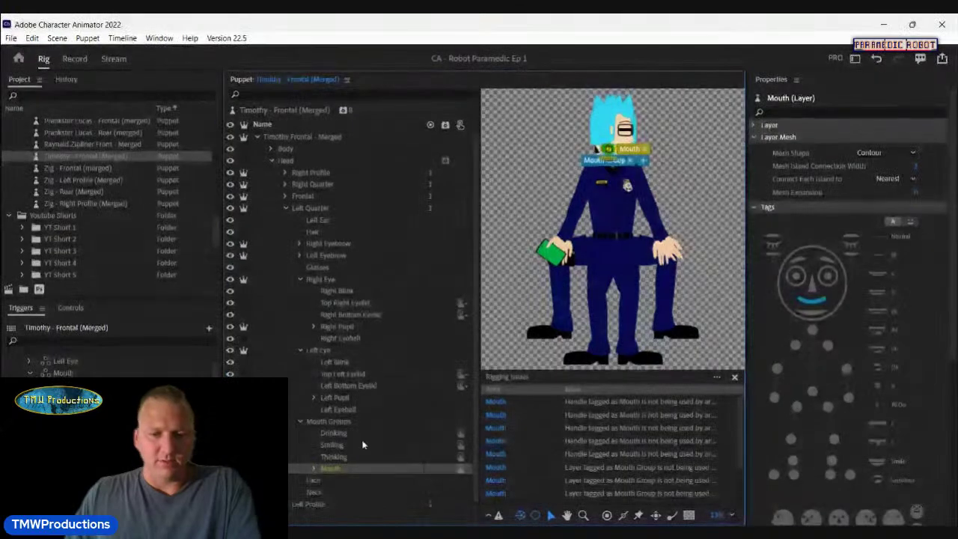
# Step: Add the Cycle Layers behavior to the Left Quarter's Aa, Uh and W-Oo mouth layers, and expand the Aa layer
pyautogui.click(313, 468)
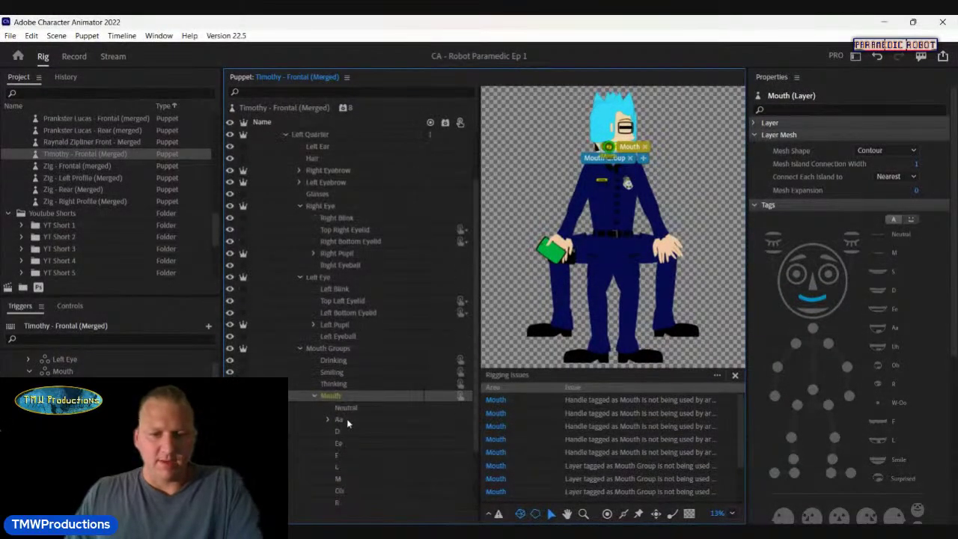
pyautogui.scroll(-3, 352, 389)
pyautogui.click(354, 351)
pyautogui.keyDown('ctrl'); pyautogui.click(352, 455); pyautogui.keyUp('ctrl')
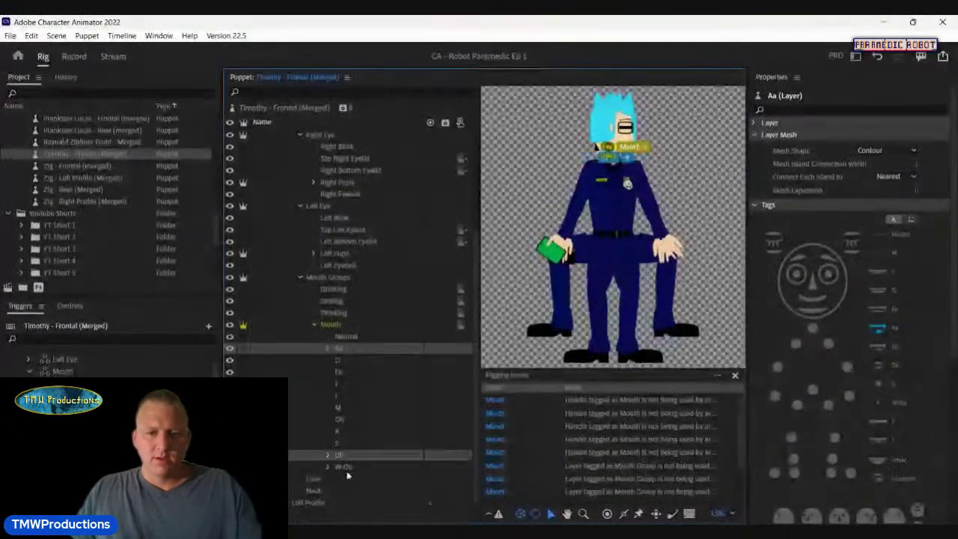
pyautogui.keyDown('ctrl'); pyautogui.click(353, 467); pyautogui.keyUp('ctrl')
pyautogui.click(328, 348)
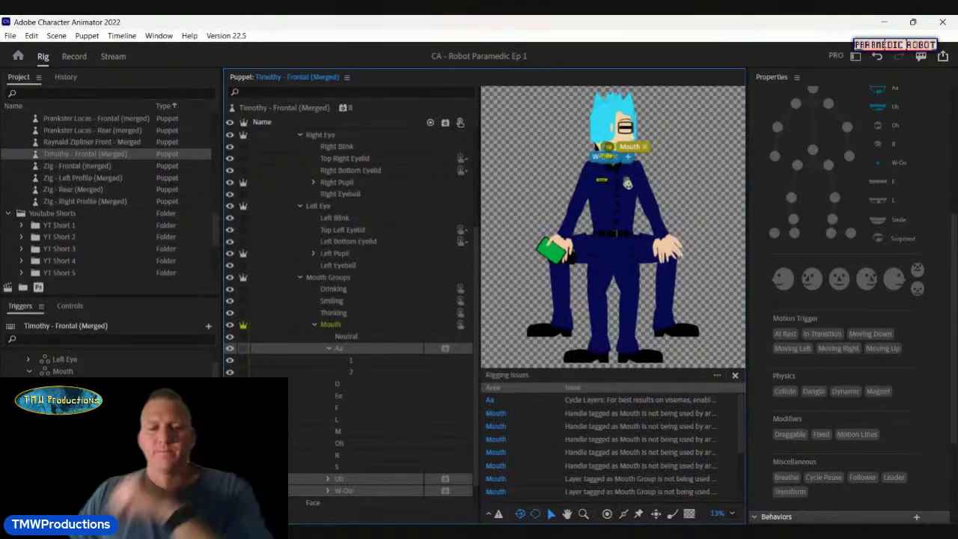
# Step: Set the Left Quarter visemes' Cycle Layers to advance every 2 frames, stop immediately on trigger end and hold on the last layer
pyautogui.scroll(-5, 922, 329)
pyautogui.click(898, 422)
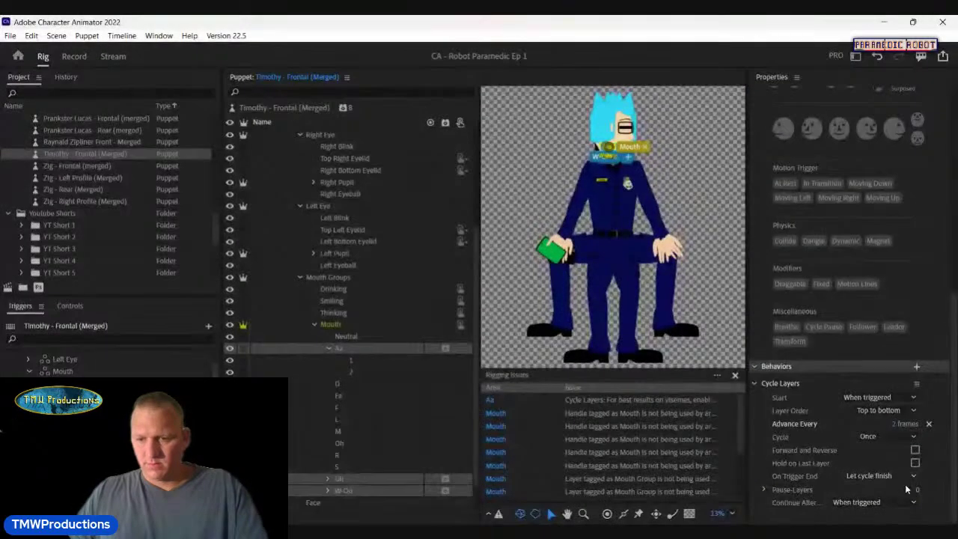
pyautogui.click(909, 477)
pyautogui.click(910, 474)
pyautogui.click(914, 463)
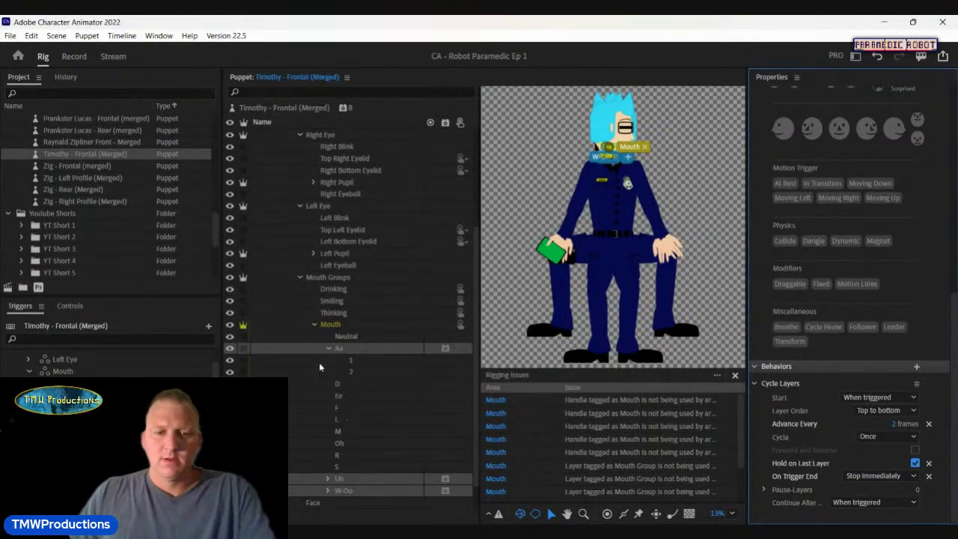
# Step: Collapse the Left Quarter's Mouth layer and the whole Left Quarter group, and expand the Left Profile group
pyautogui.click(314, 324)
pyautogui.click(290, 203)
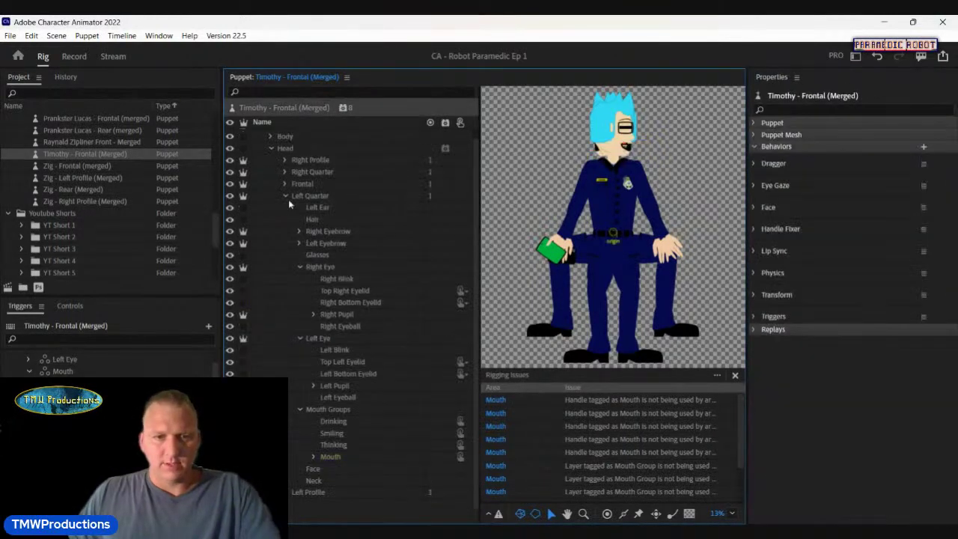
pyautogui.click(286, 196)
pyautogui.click(284, 218)
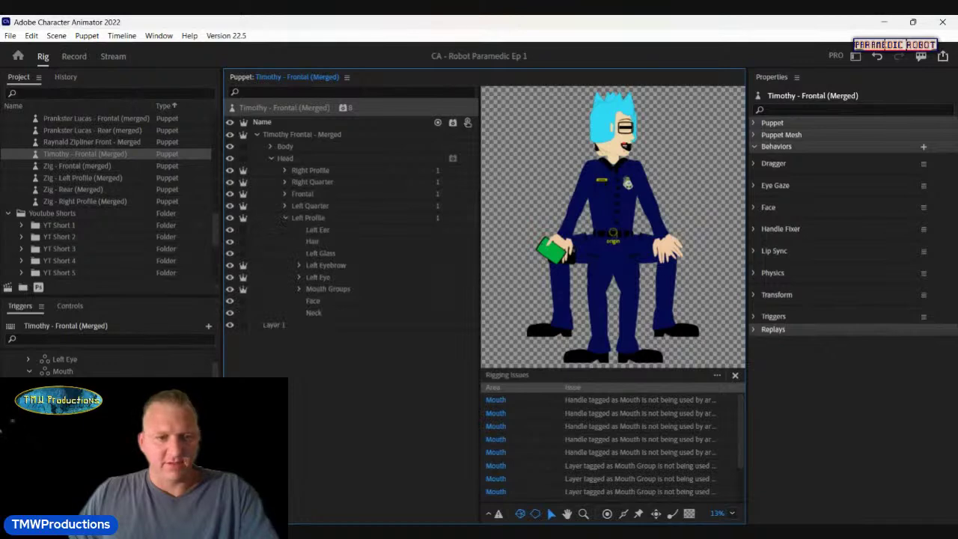
# Step: Add the top and bottom left eyelid layers from the Left Profile's Left Eye group to the Left Eye swap set's triggers
pyautogui.scroll(1, 113, 365)
pyautogui.click(29, 359)
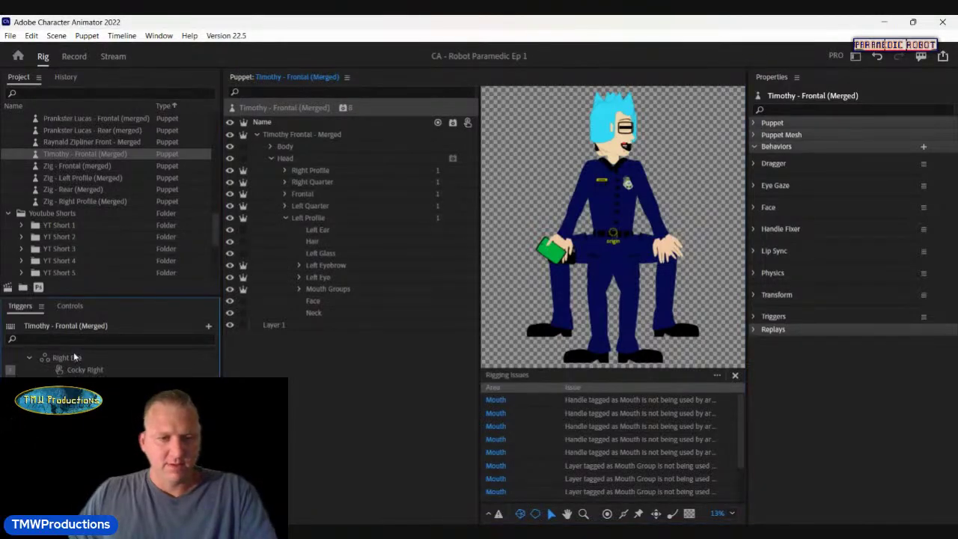
pyautogui.click(298, 278)
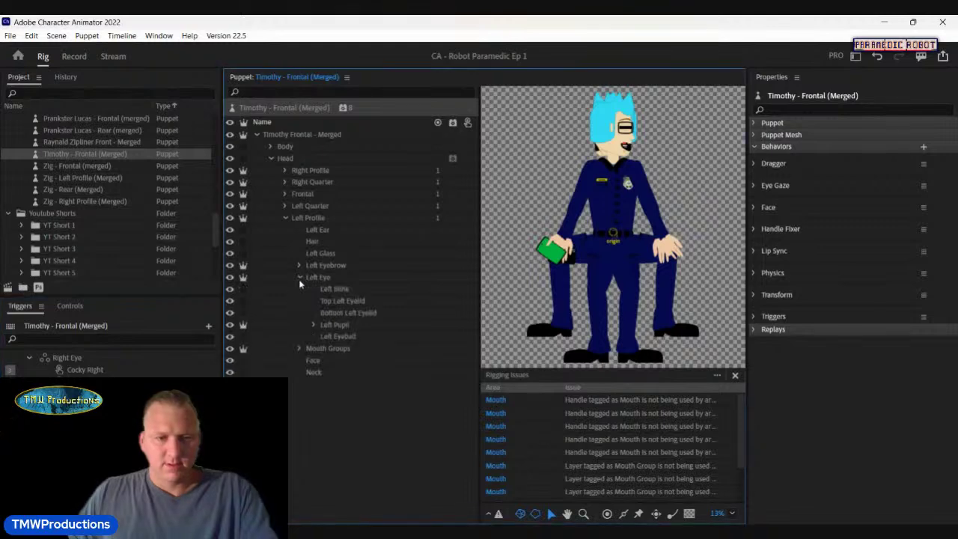
pyautogui.moveTo(358, 305); pyautogui.dragTo(125, 373)
pyautogui.moveTo(310, 301); pyautogui.dragTo(138, 368)
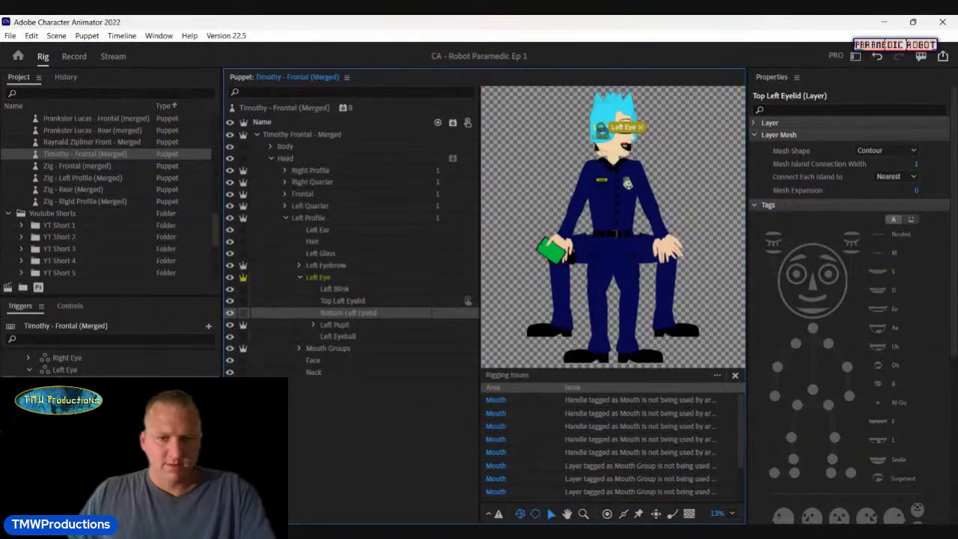
pyautogui.click(359, 312)
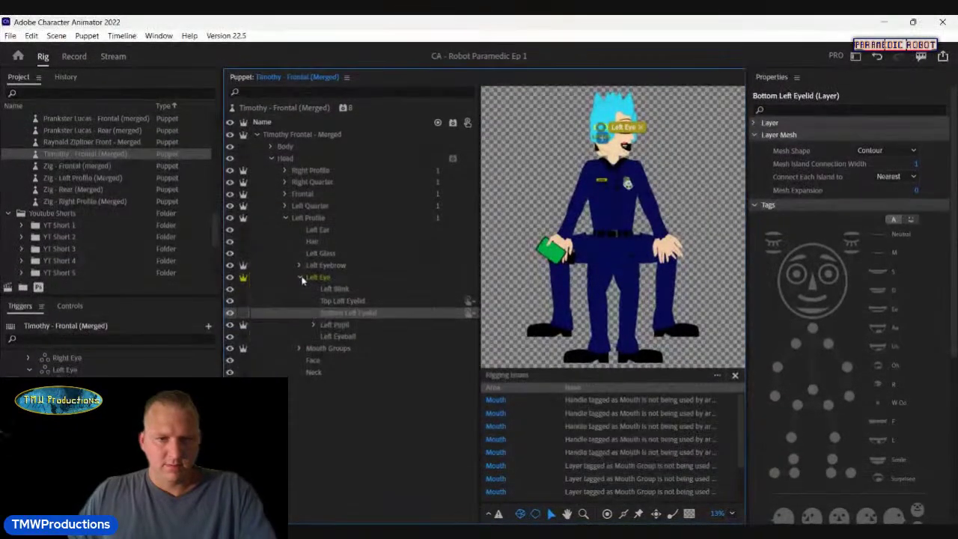
# Step: Add the Left Profile's Drinking, Smiling, Thinking and Mouth layers to the Mouth swap set's triggers, and expand the Mouth layer
pyautogui.click(299, 278)
pyautogui.click(308, 322)
pyautogui.click(216, 365)
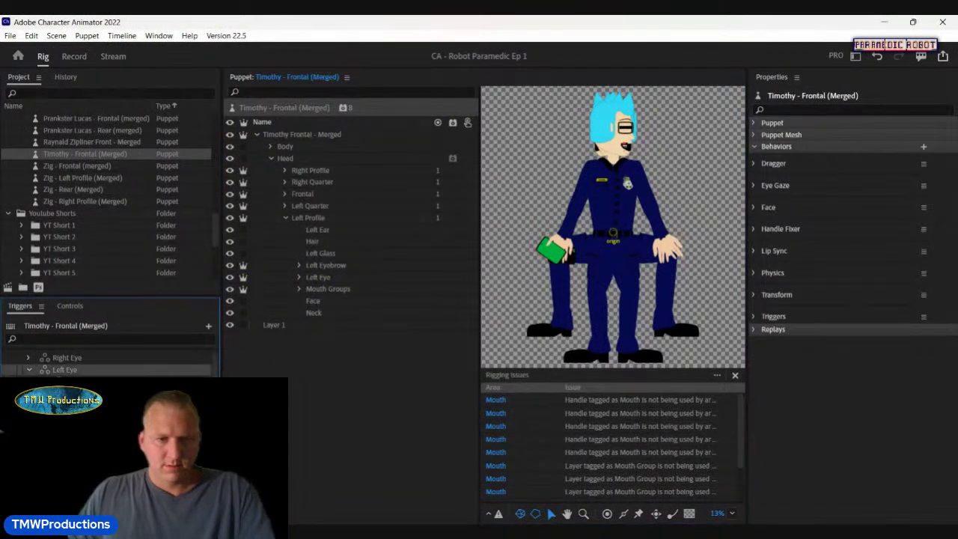
pyautogui.scroll(-3, 216, 363)
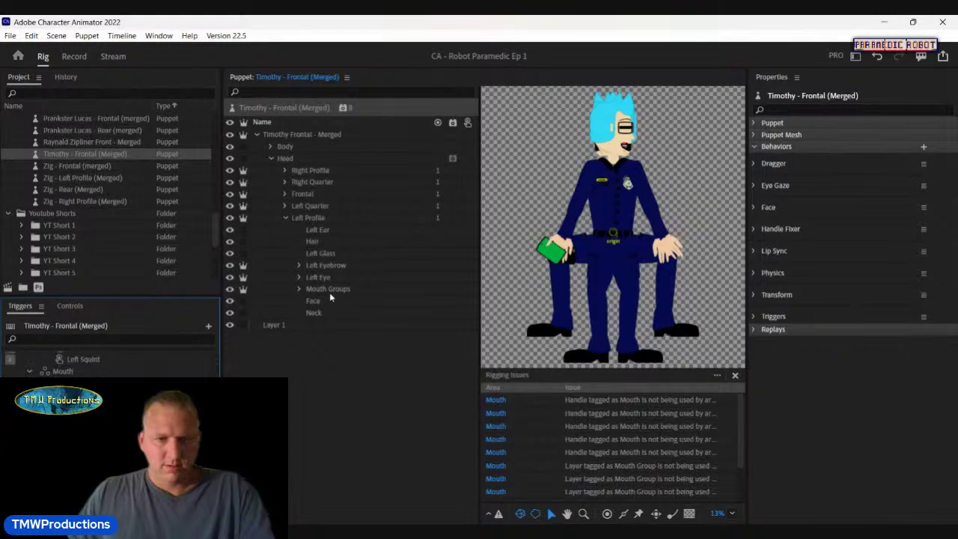
pyautogui.click(299, 289)
pyautogui.moveTo(339, 302); pyautogui.dragTo(206, 385)
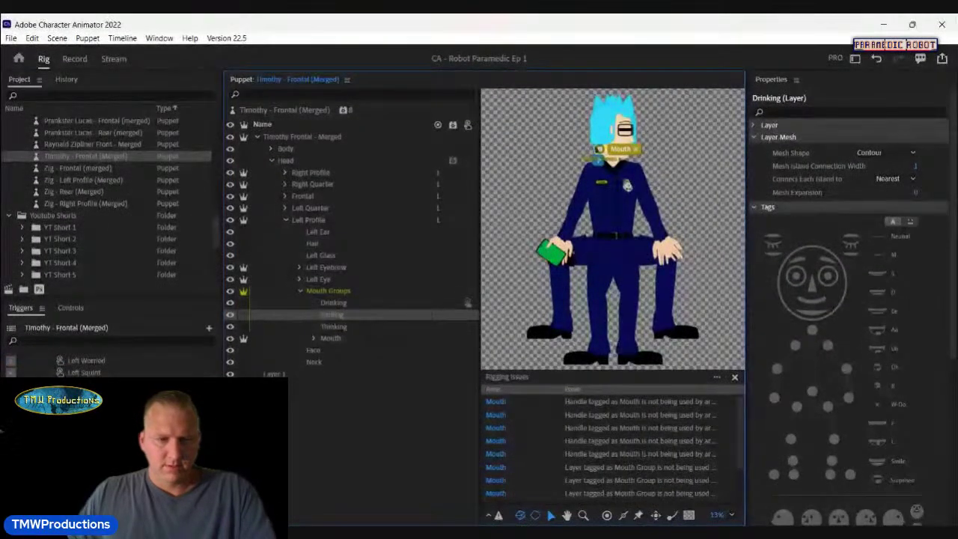
pyautogui.click(334, 327)
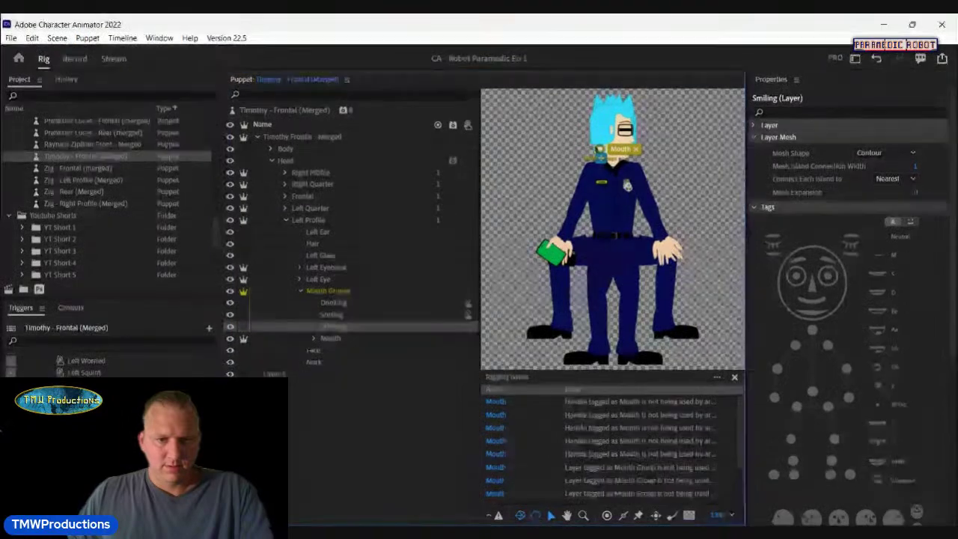
pyautogui.moveTo(333, 327); pyautogui.dragTo(206, 385)
pyautogui.click(312, 336)
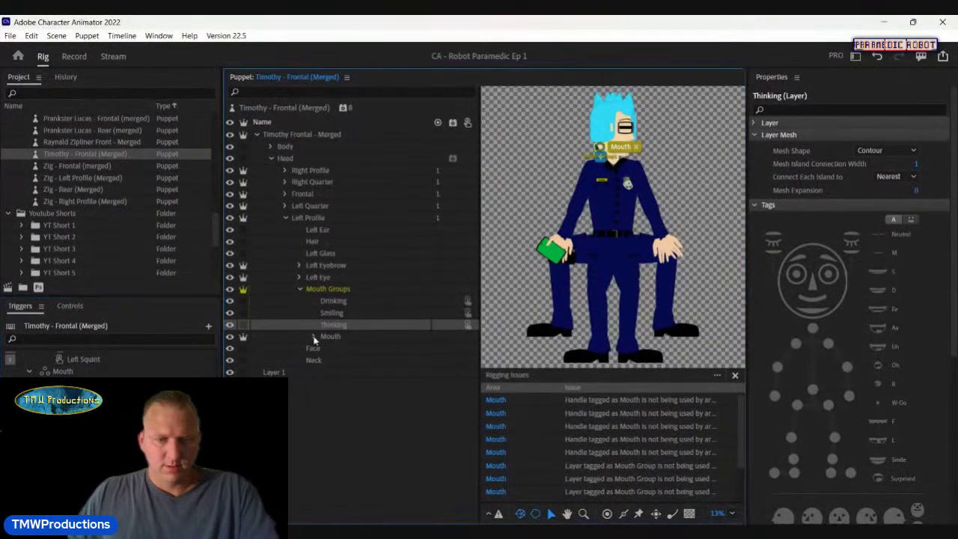
pyautogui.click(330, 338)
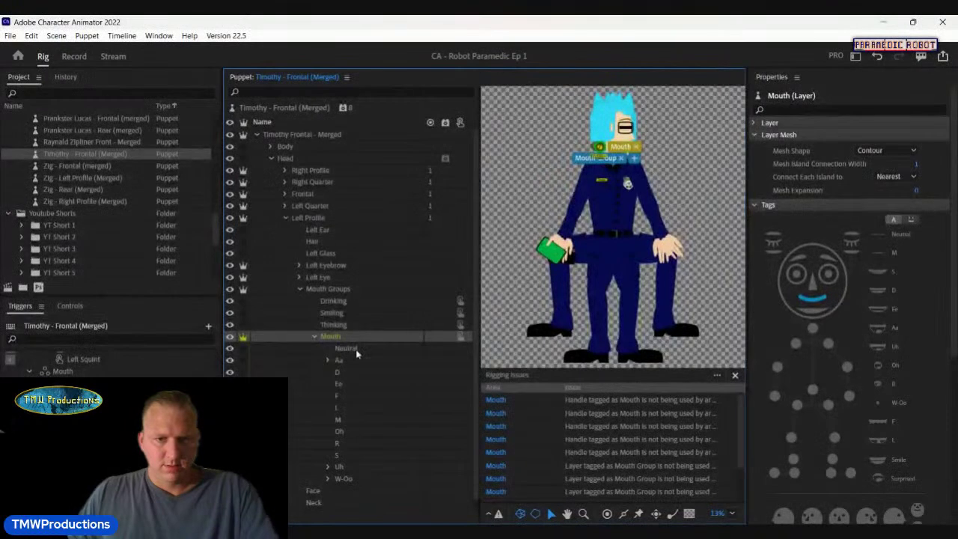
# Step: Add Cycle Layers to the Left Profile's Aa, Uh and W-Oo visemes, advancing every 2 frames, holding on the last layer and stopping immediately on trigger end
pyautogui.click(350, 360)
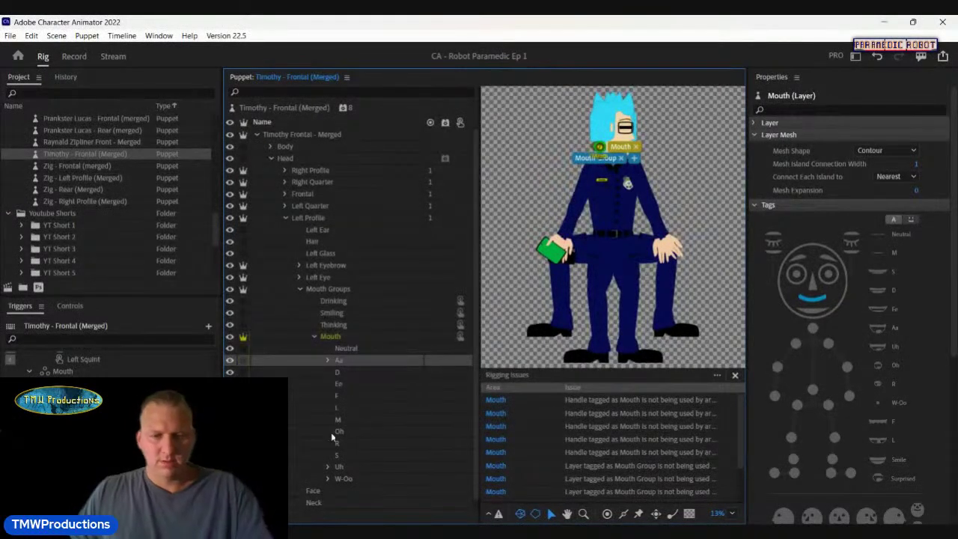
pyautogui.keyDown('ctrl'); pyautogui.click(344, 480); pyautogui.keyUp('ctrl')
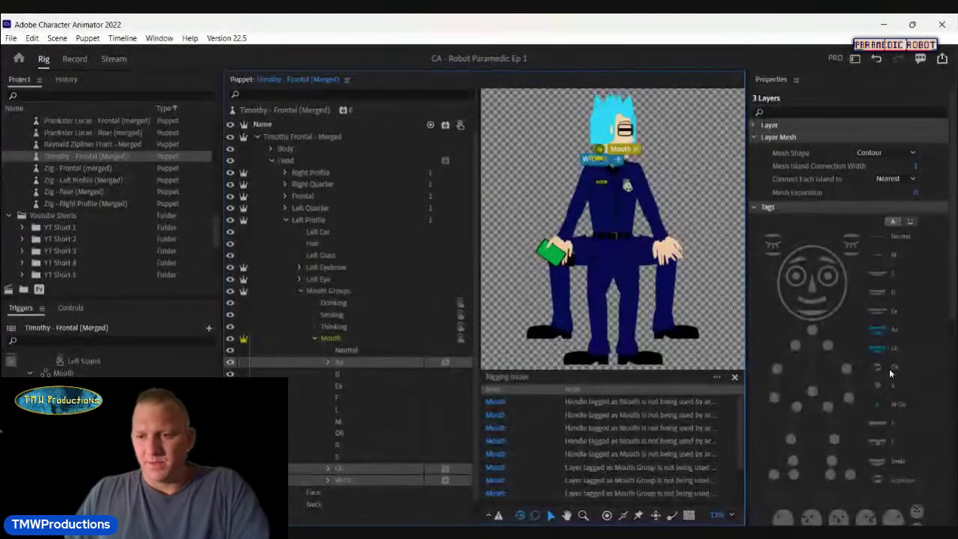
pyautogui.scroll(-10, 889, 368)
pyautogui.click(914, 462)
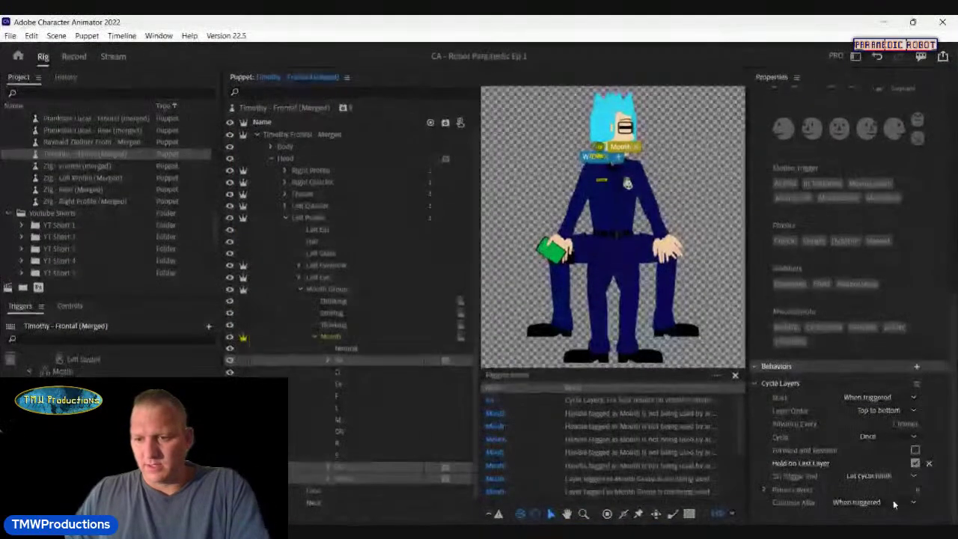
pyautogui.click(912, 478)
pyautogui.click(920, 465)
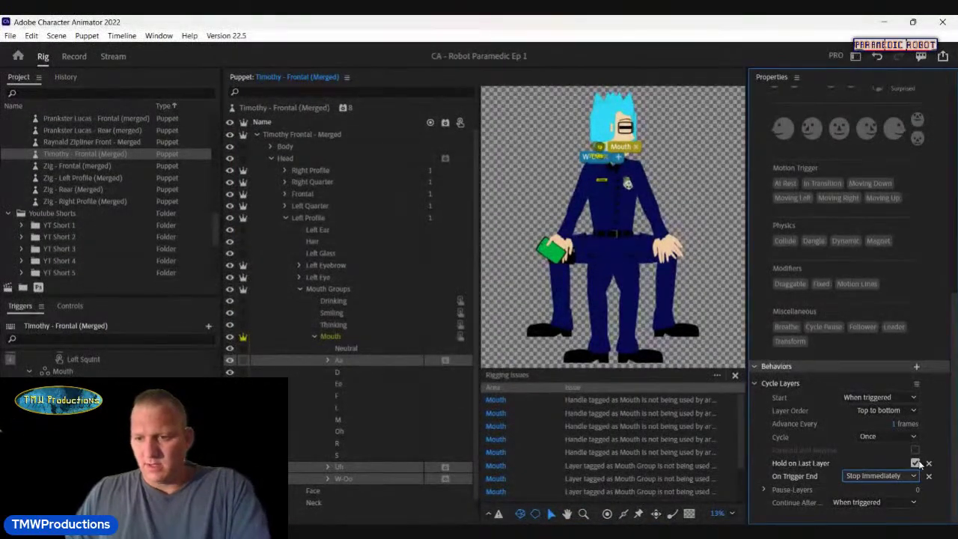
pyautogui.click(893, 423)
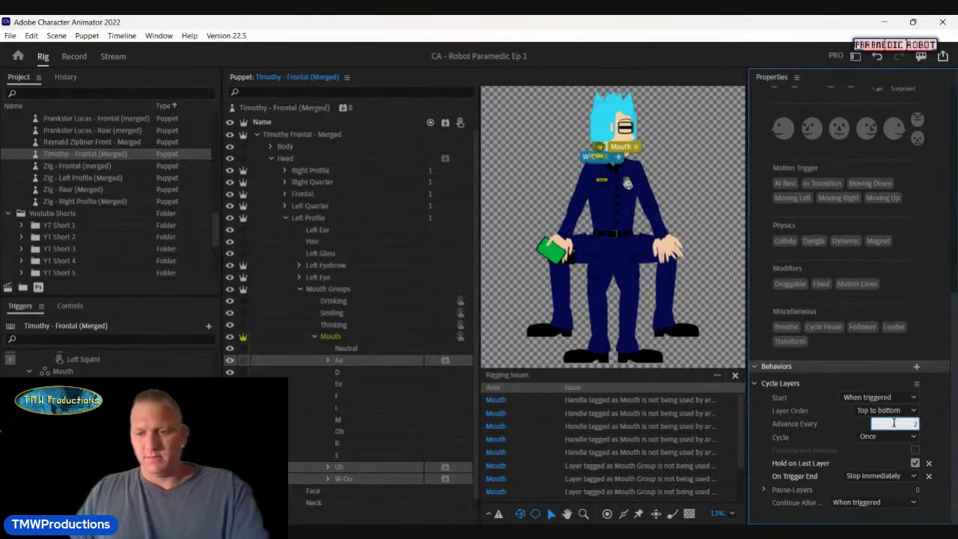
pyautogui.write('2')
pyautogui.press('Return')
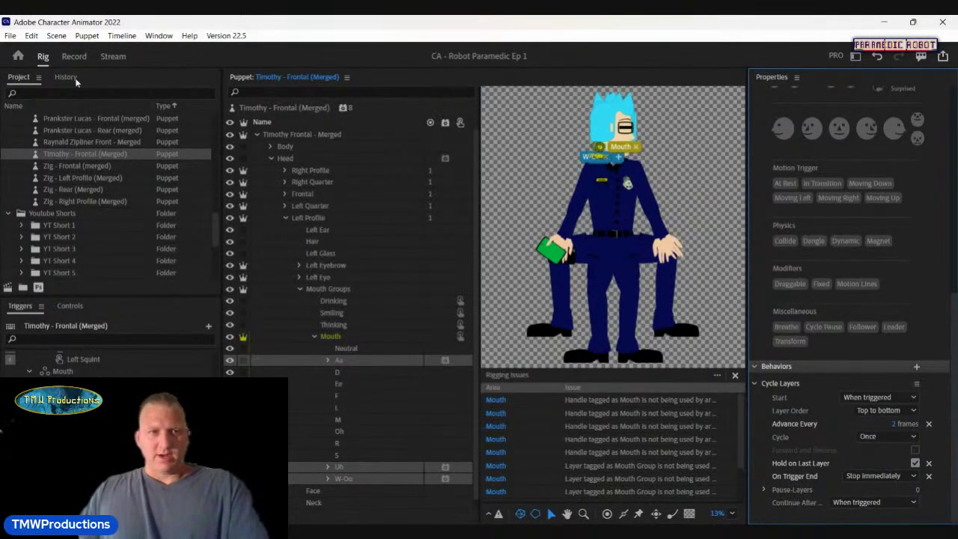
# Step: Switch to the Record workspace and turn on the camera and microphone inputs for the YT Short 17 scene
pyautogui.click(74, 59)
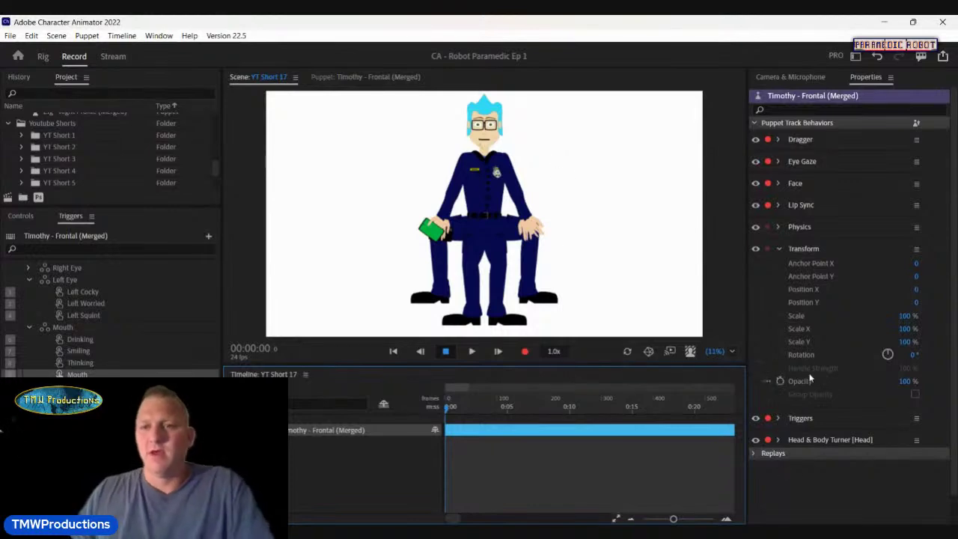
pyautogui.click(779, 249)
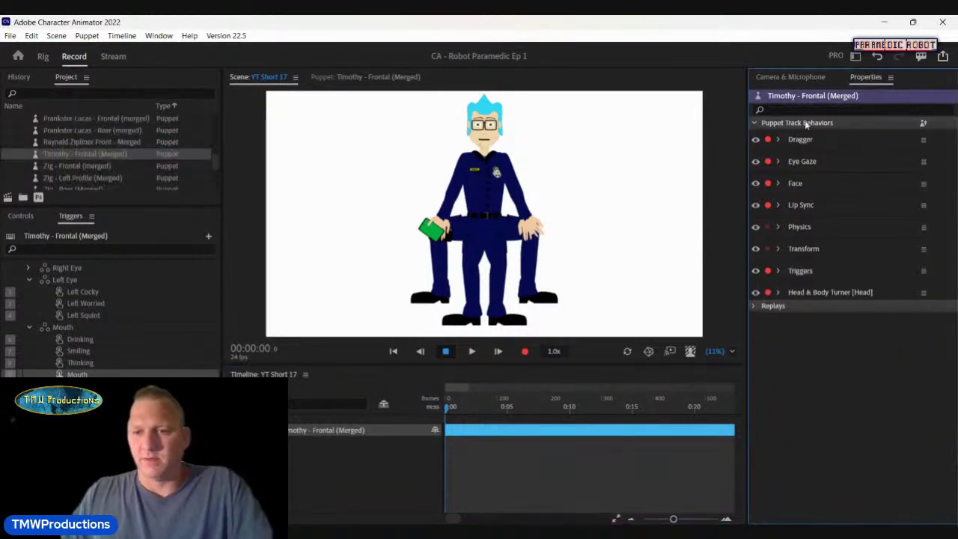
pyautogui.click(793, 78)
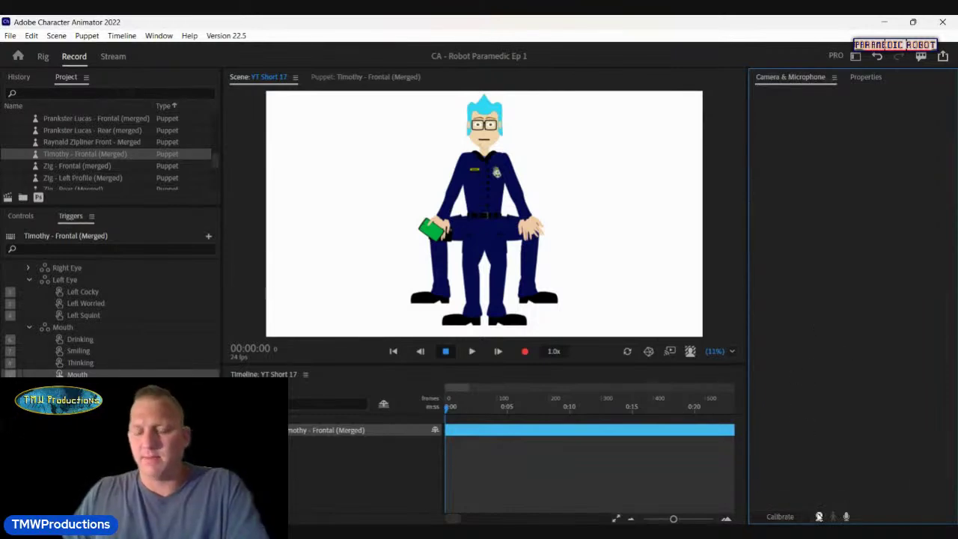
pyautogui.click(819, 516)
pyautogui.click(846, 517)
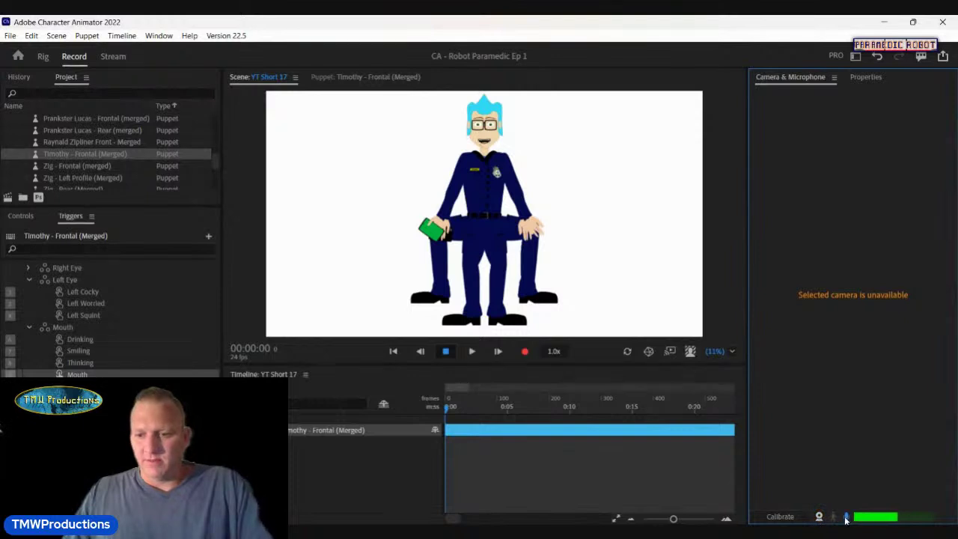
# Step: Set the Timothy frontal puppet's Transform Scale to 400% in the scene
pyautogui.click(871, 78)
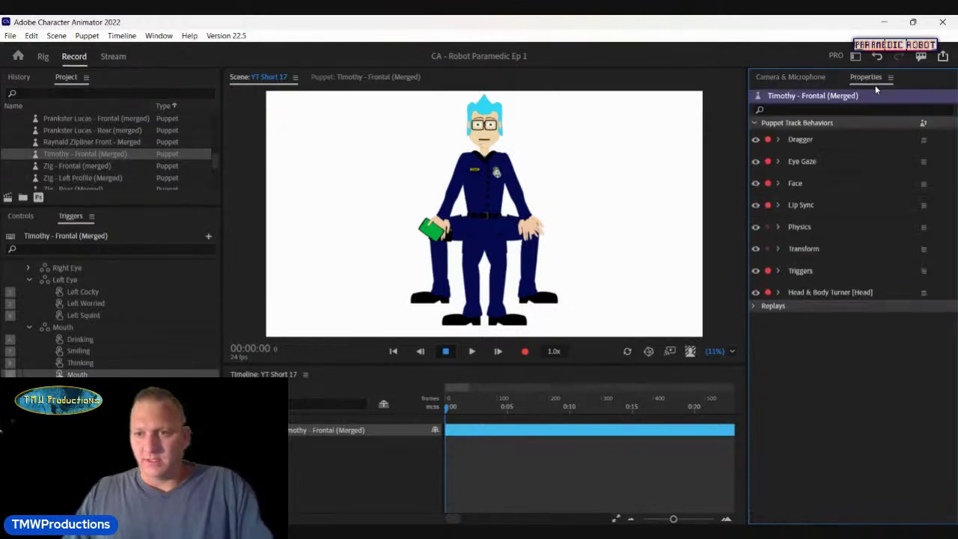
pyautogui.click(778, 249)
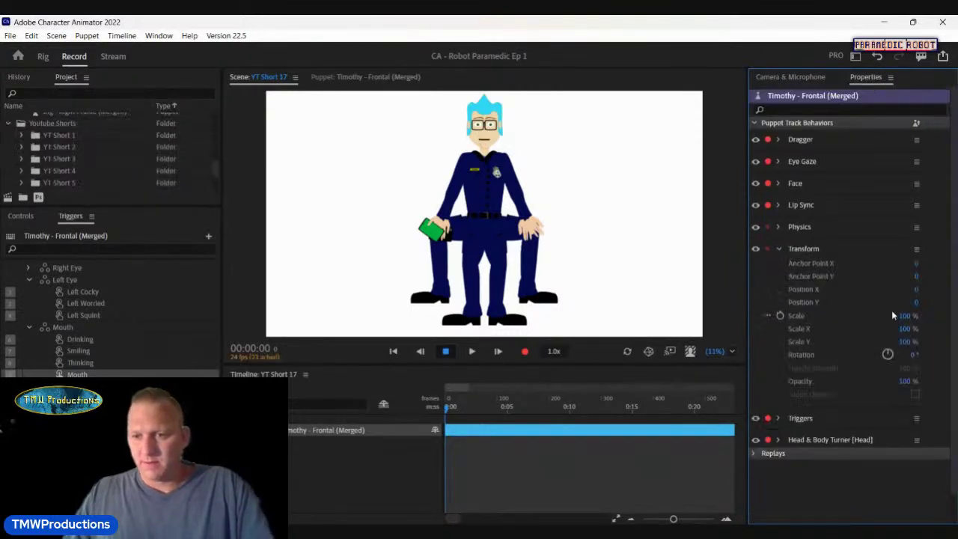
pyautogui.click(910, 330)
pyautogui.click(940, 343)
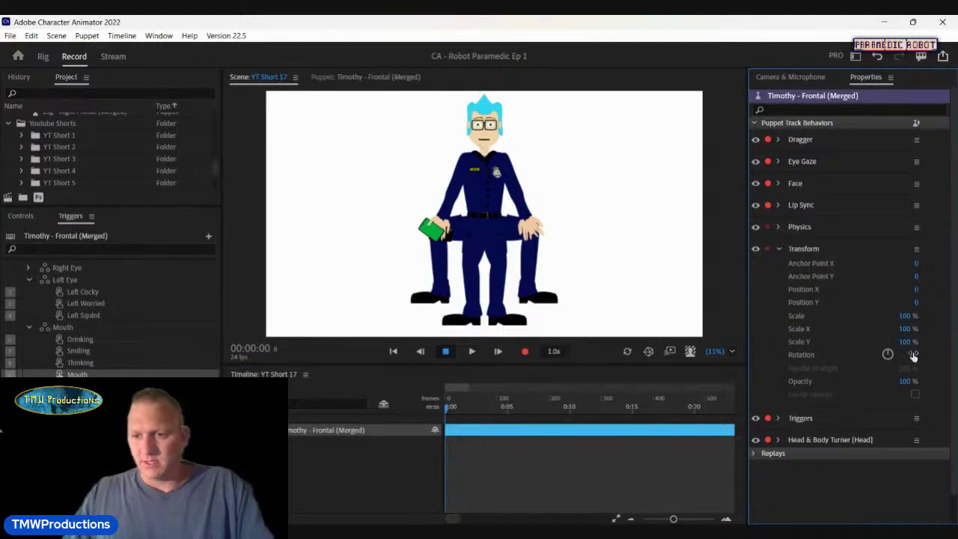
pyautogui.click(909, 316)
pyautogui.write('400')
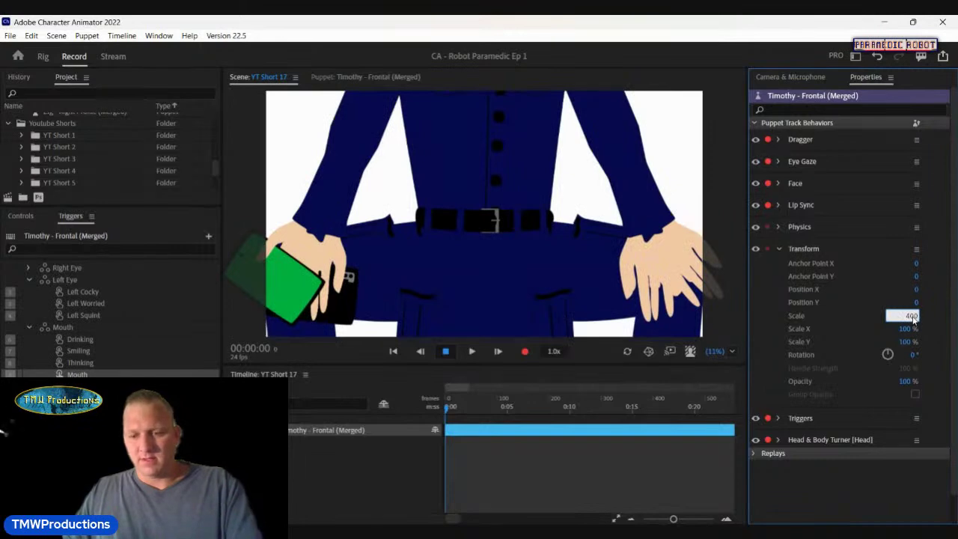
pyautogui.press('Return')
# Step: Set the puppet's Transform Position Y to 6000 to frame the head in the scene
pyautogui.moveTo(915, 302); pyautogui.dragTo(927, 306)
pyautogui.click(912, 303)
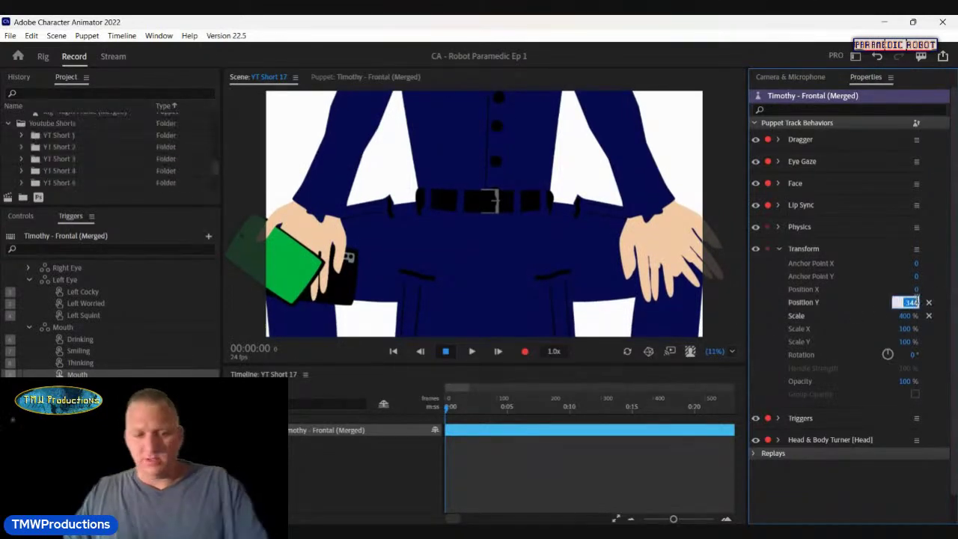
pyautogui.write('300')
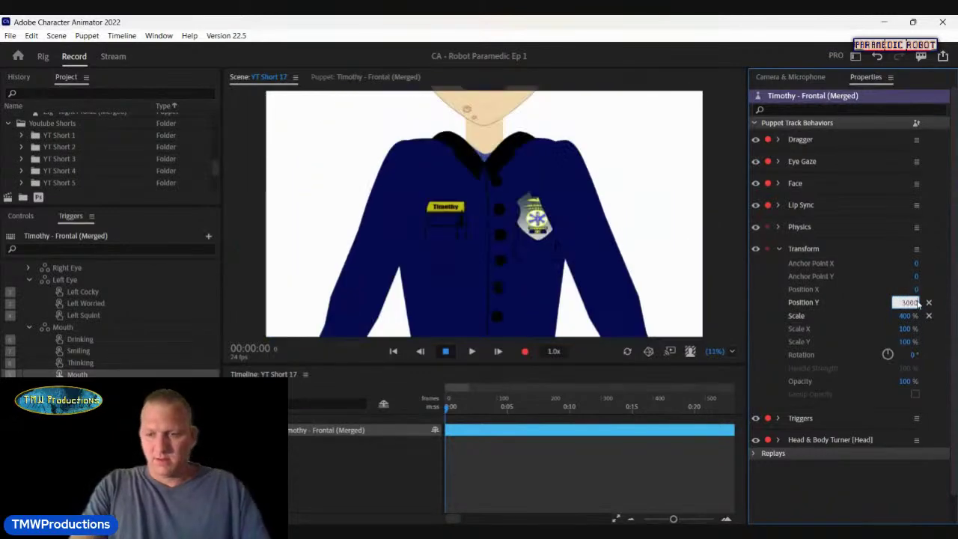
pyautogui.press('BackSpace')
pyautogui.write('600')
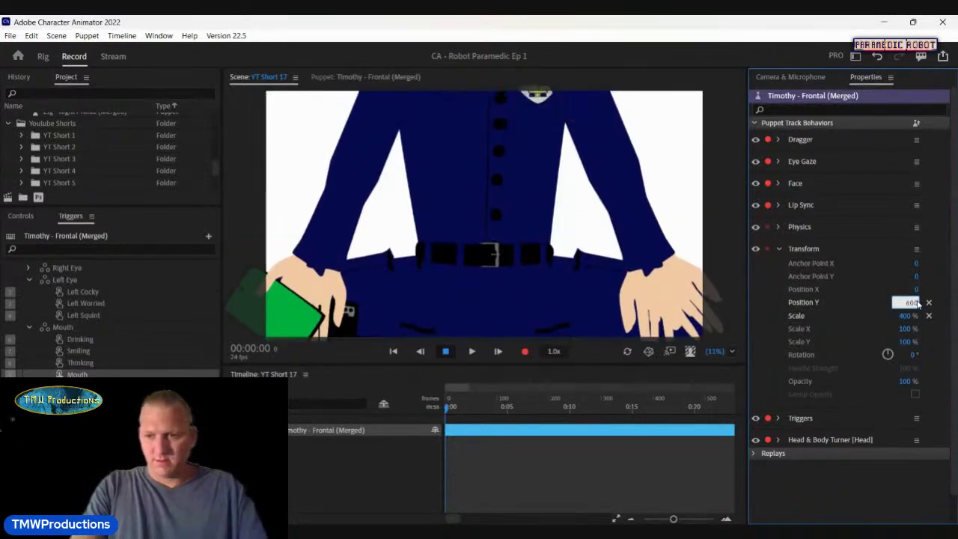
pyautogui.press('Return')
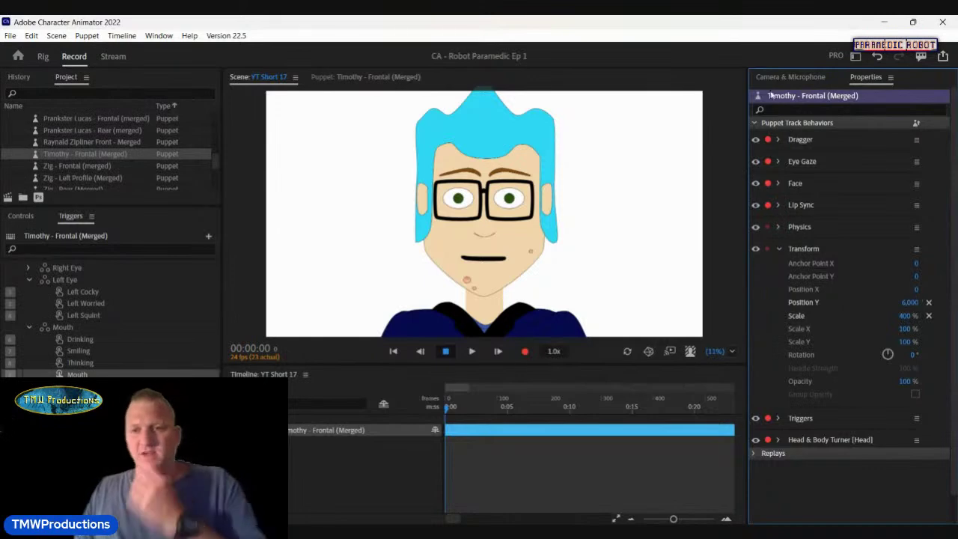
# Step: Turn off the microphone input and return to the puppet's properties
pyautogui.click(782, 77)
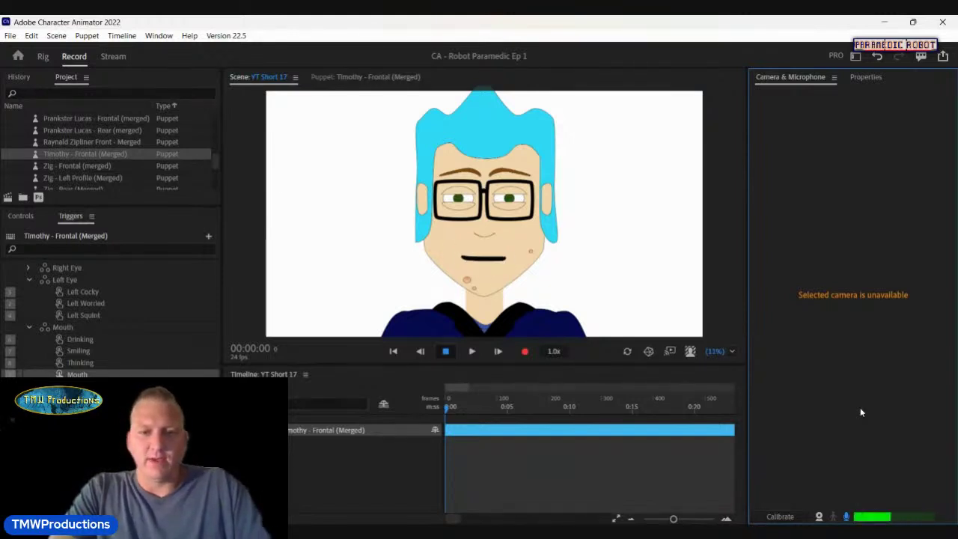
pyautogui.click(846, 516)
pyautogui.click(862, 78)
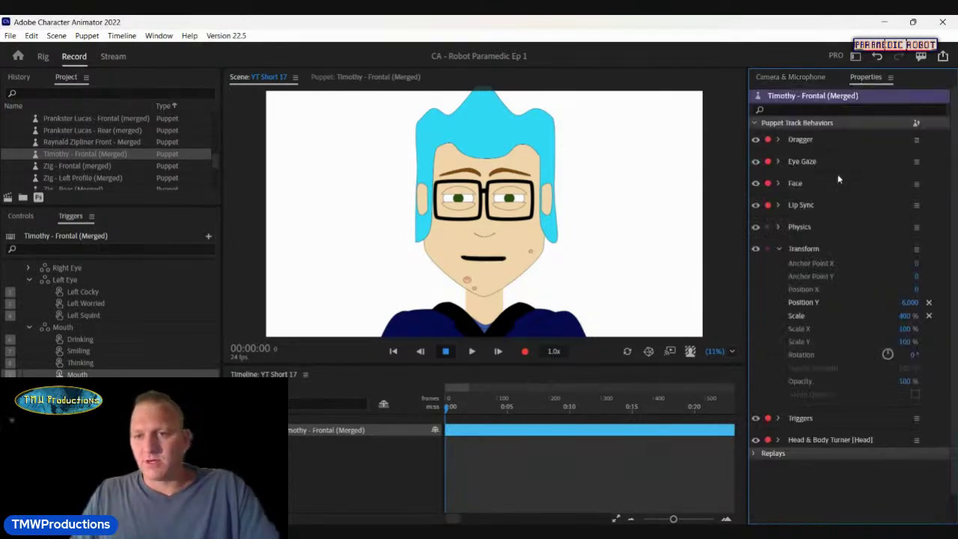
# Step: Reset the puppet's Position Y and Scale to their defaults, and return to the Rig workspace
pyautogui.click(929, 302)
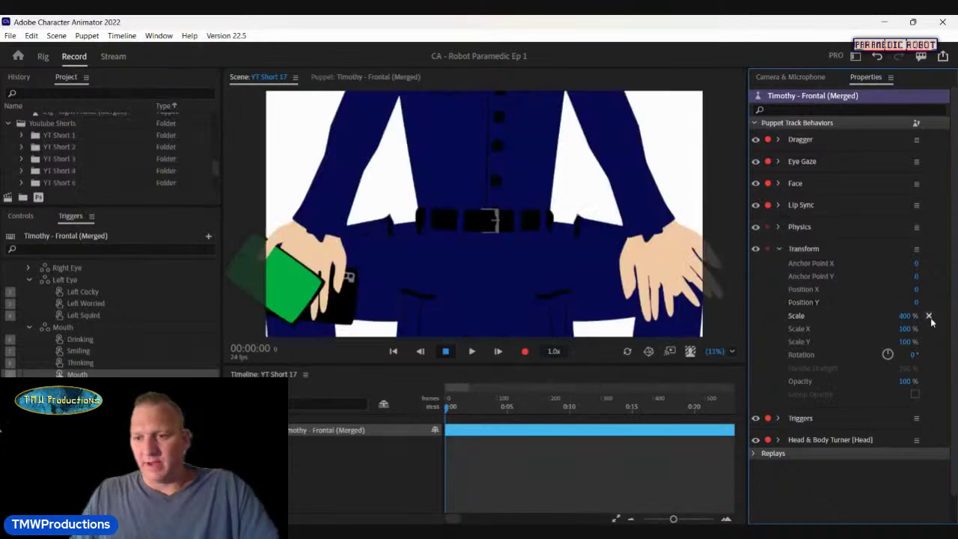
pyautogui.click(928, 315)
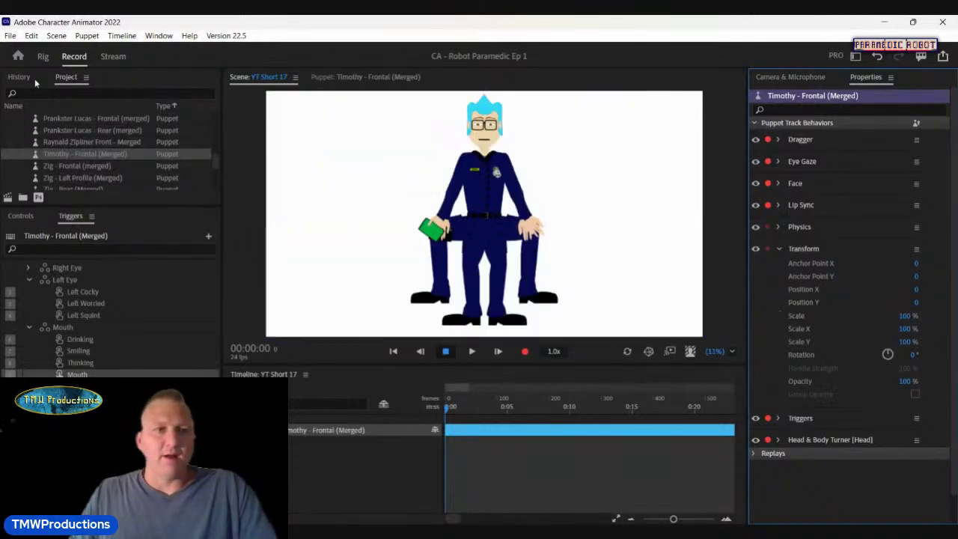
pyautogui.click(43, 57)
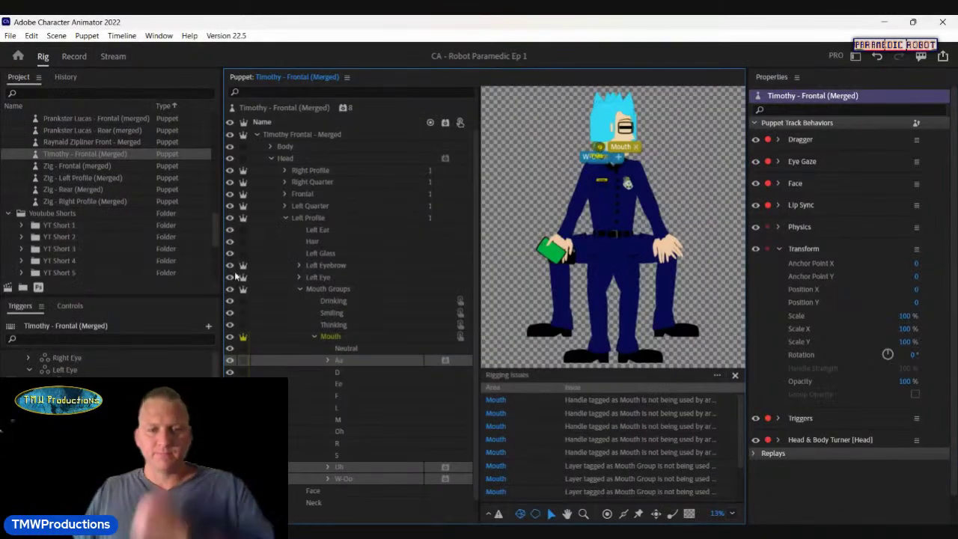
# Step: Add the body's Torso Standing and Torso Seated layers as triggers in a Torso swap set
pyautogui.click(271, 155)
pyautogui.click(271, 148)
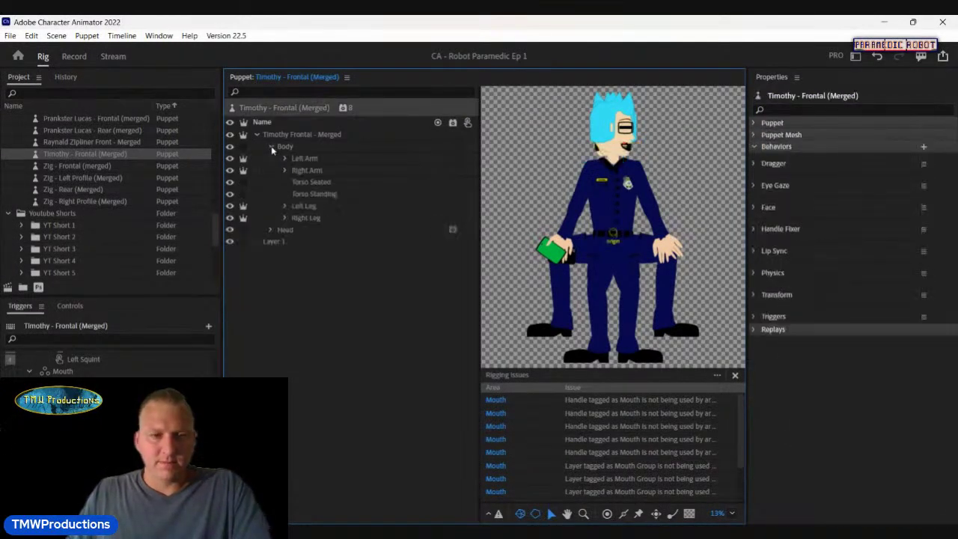
pyautogui.scroll(2, 112, 363)
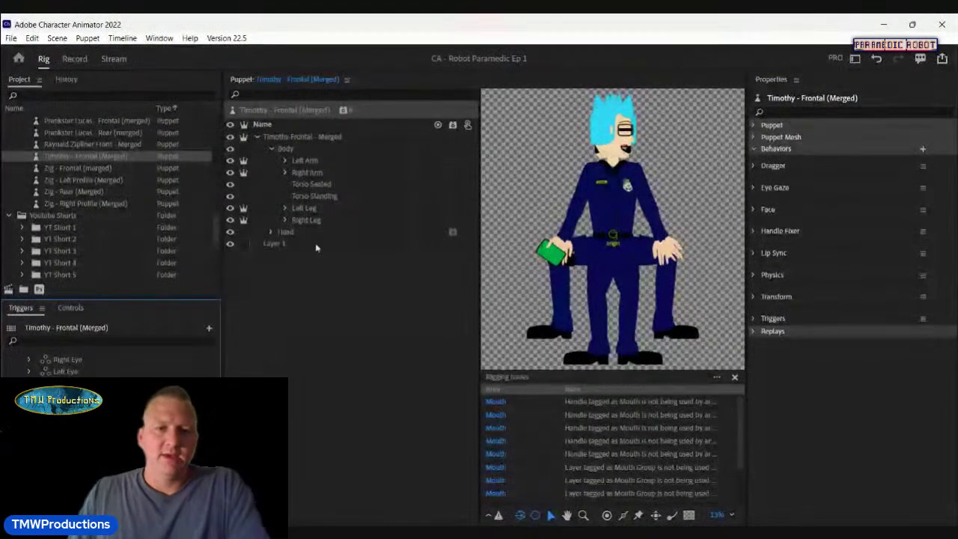
pyautogui.click(329, 197)
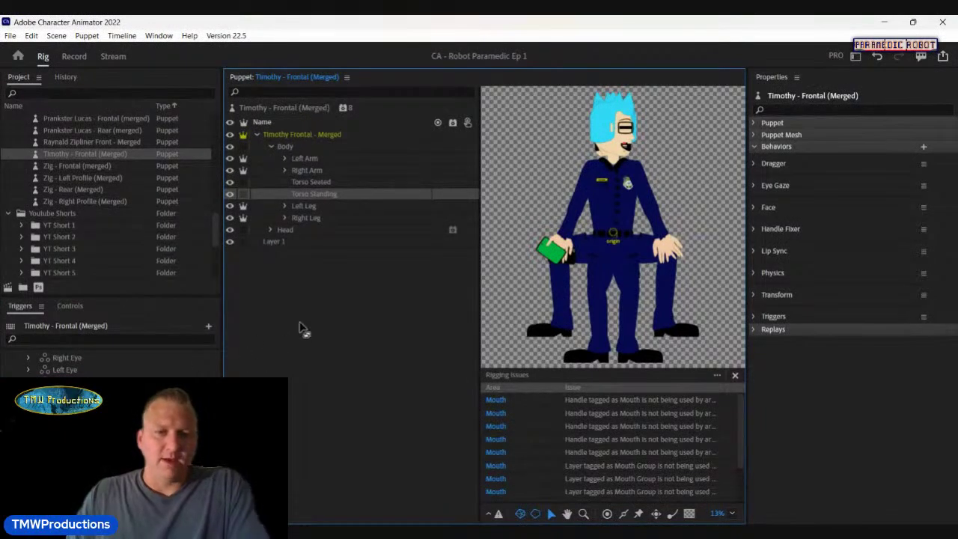
pyautogui.click(326, 193)
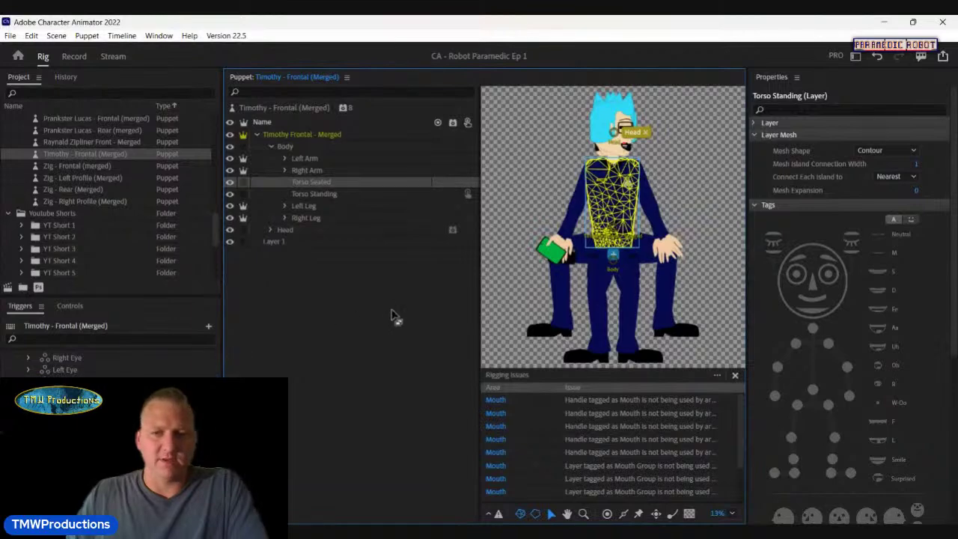
pyautogui.click(623, 191)
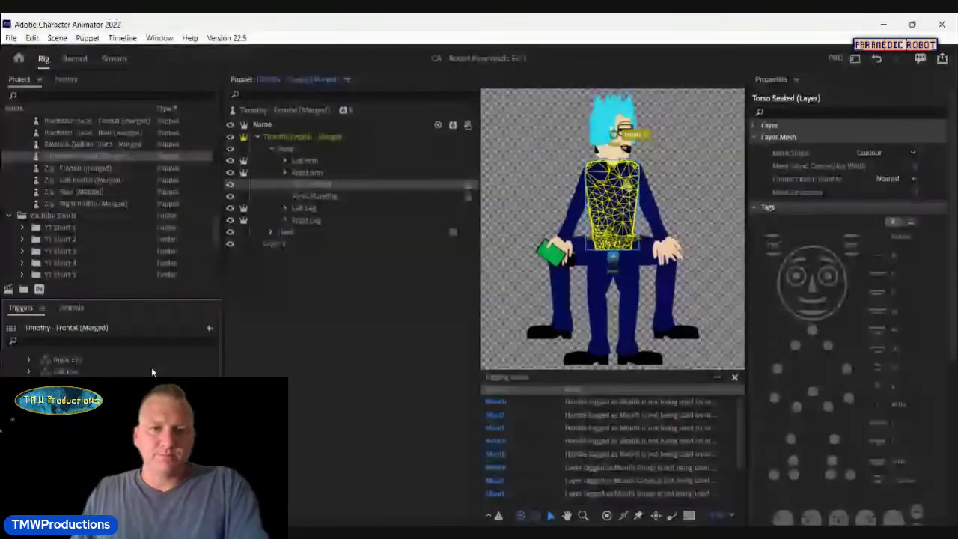
# Step: Build the Left Arm swap set with triggers pairing Left Sleeve with Left Hand, and Left Sleeve Flipped with Left Hand (flipped)
pyautogui.click(286, 159)
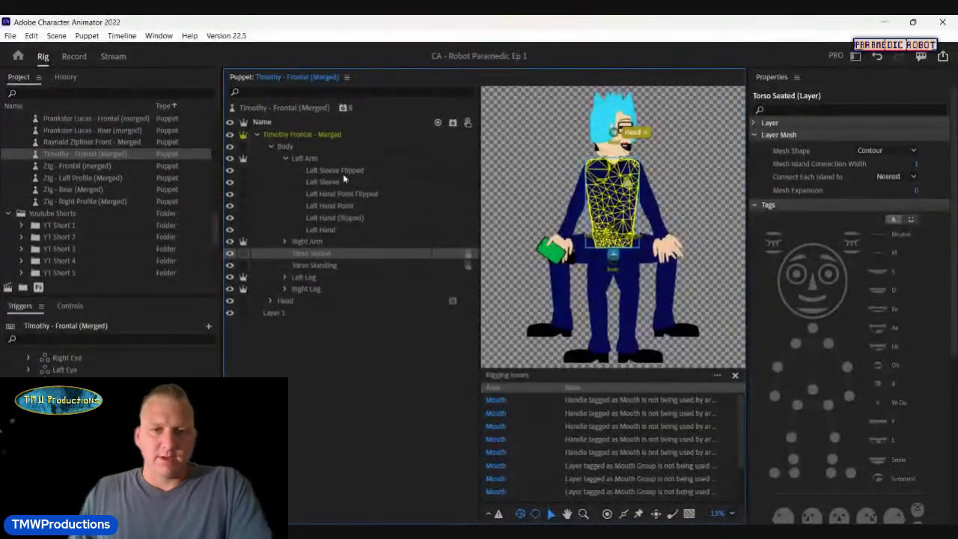
pyautogui.moveTo(338, 184); pyautogui.dragTo(209, 329)
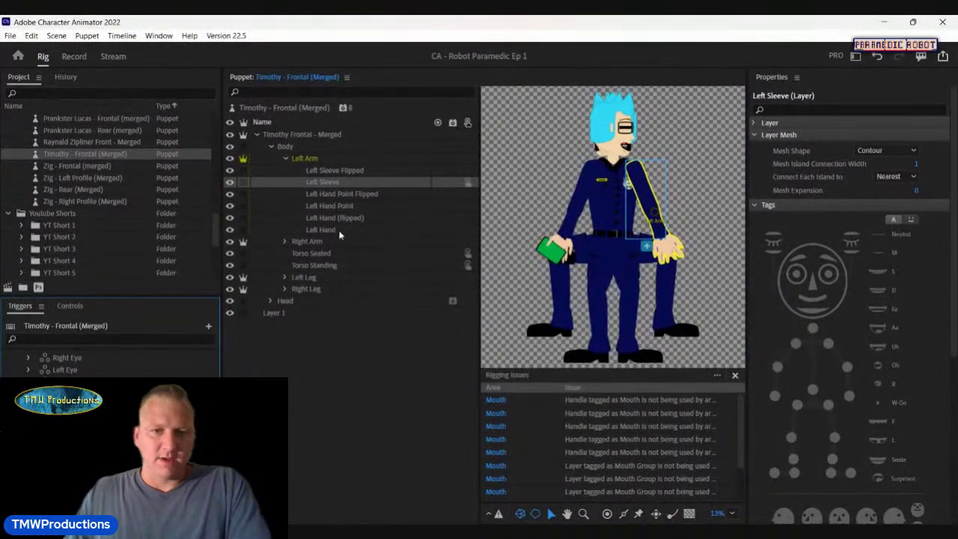
pyautogui.click(339, 230)
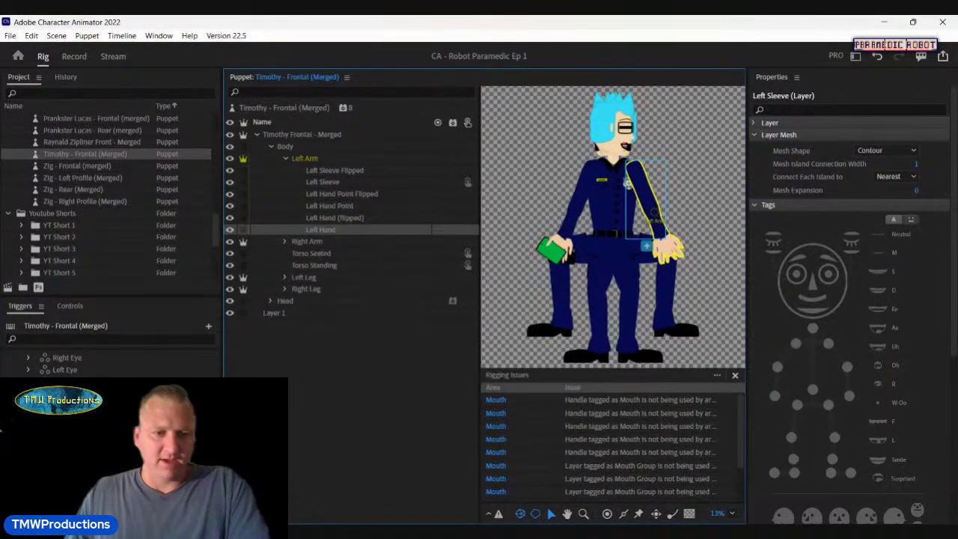
pyautogui.click(345, 228)
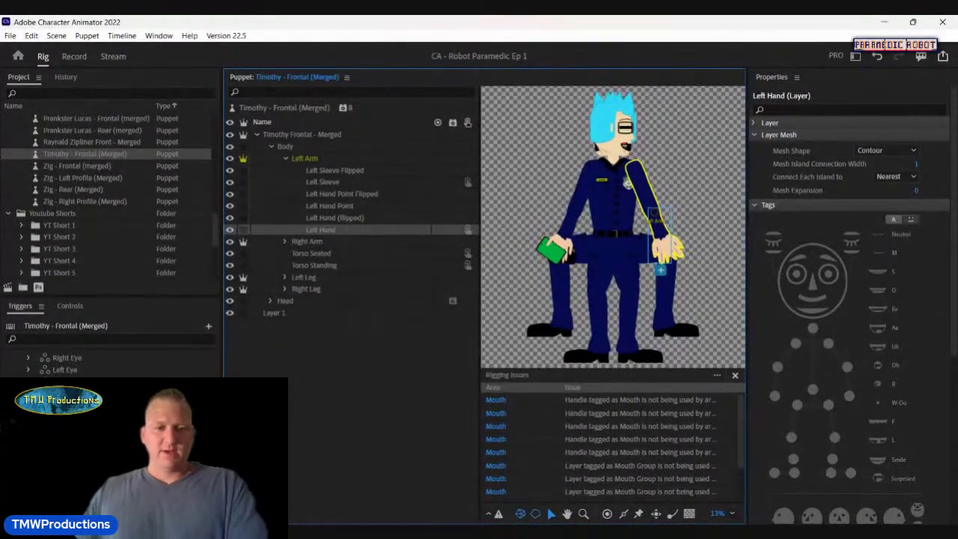
pyautogui.click(150, 351)
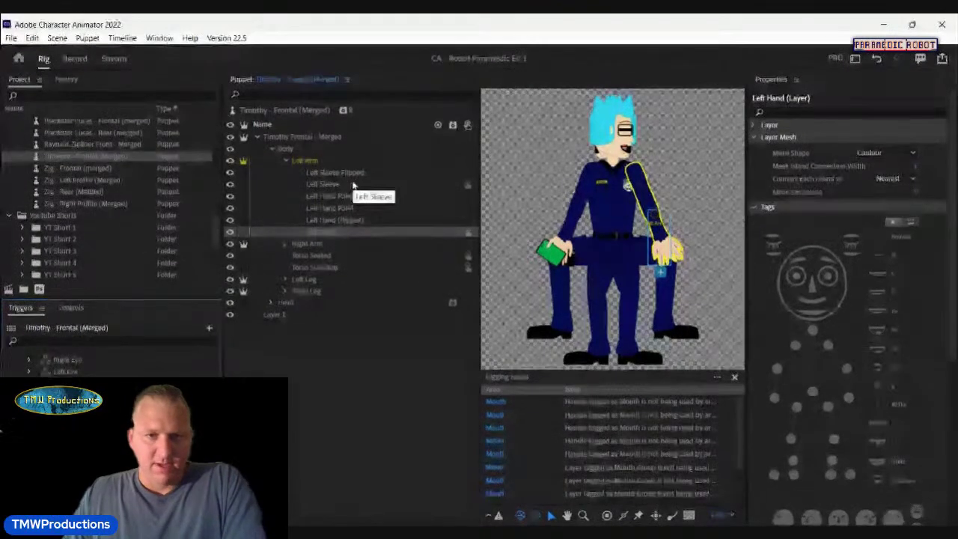
pyautogui.click(350, 172)
pyautogui.scroll(-1, 105, 195)
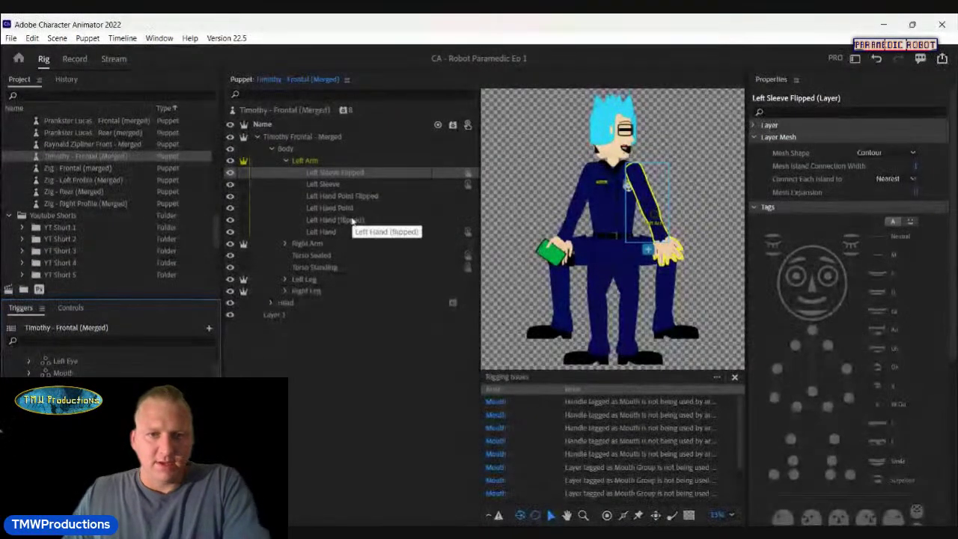
pyautogui.click(352, 220)
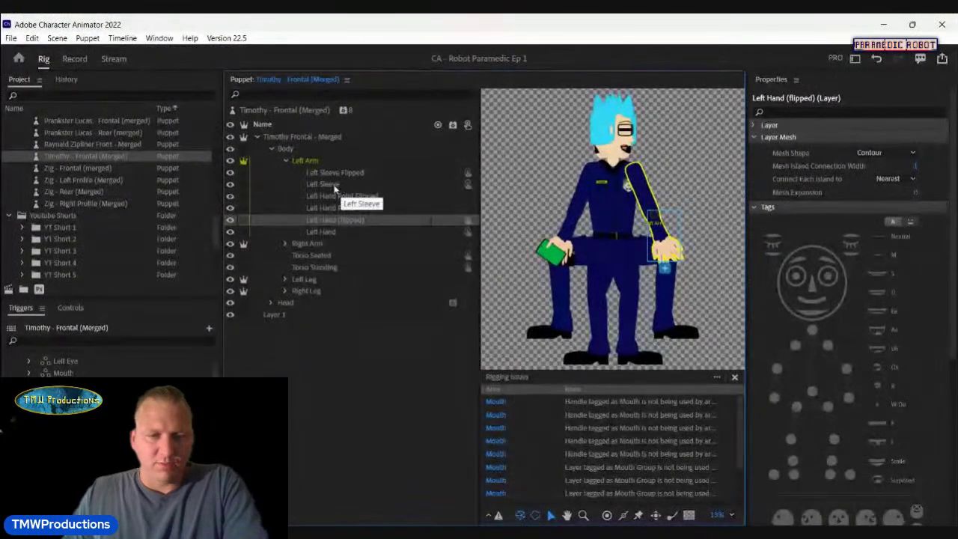
# Step: Add pointing triggers to the Left Arm swap set: Left Sleeve with Left Hand Point, and Left Sleeve Flipped with Left Hand Point Flipped
pyautogui.click(339, 186)
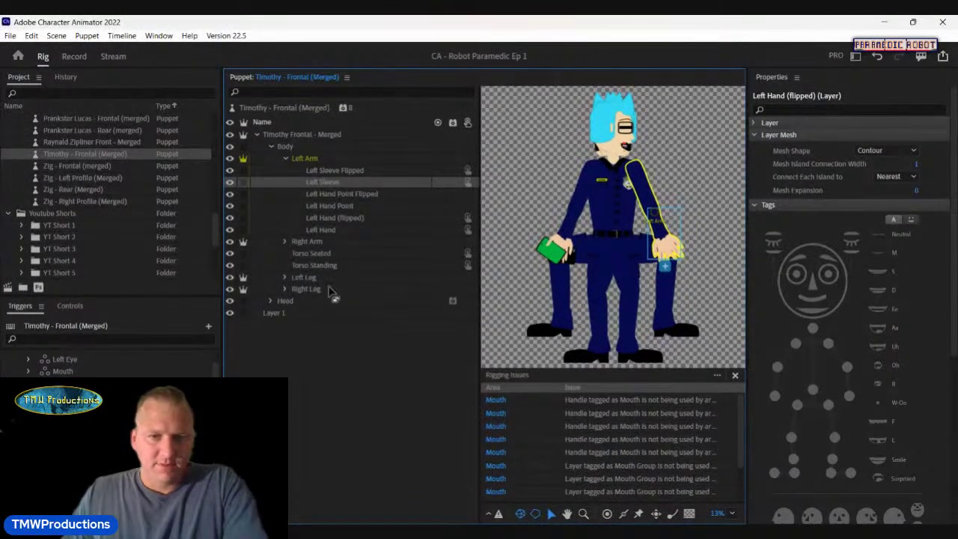
pyautogui.moveTo(348, 207); pyautogui.dragTo(206, 330)
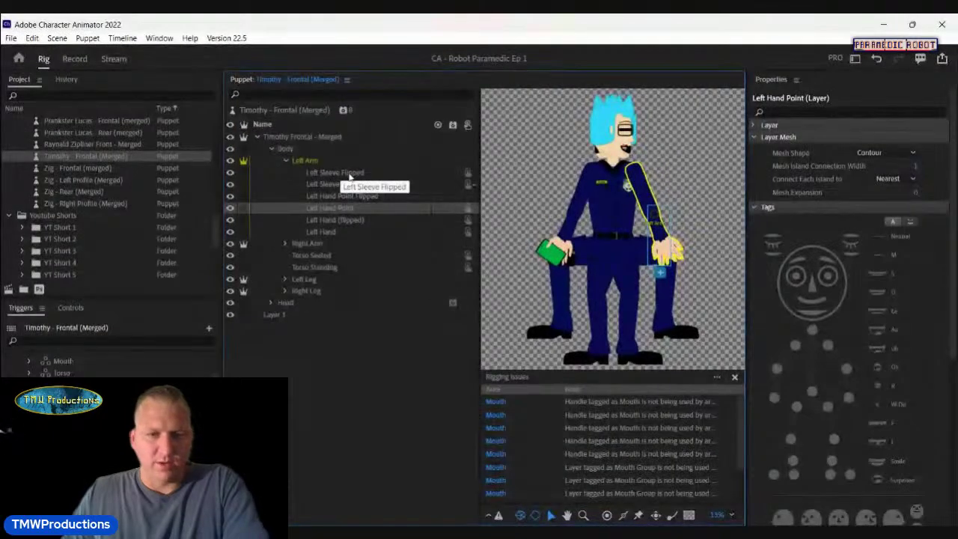
pyautogui.click(347, 175)
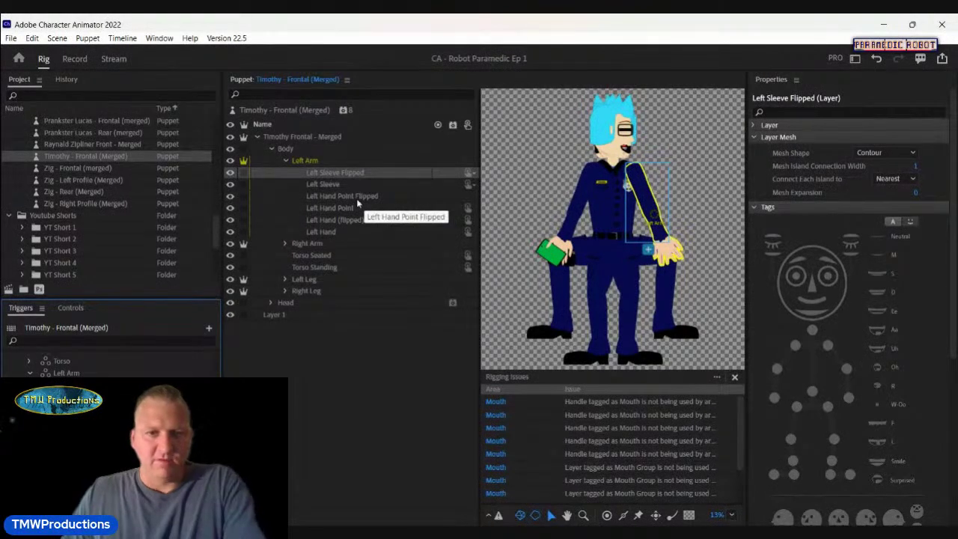
pyautogui.click(358, 196)
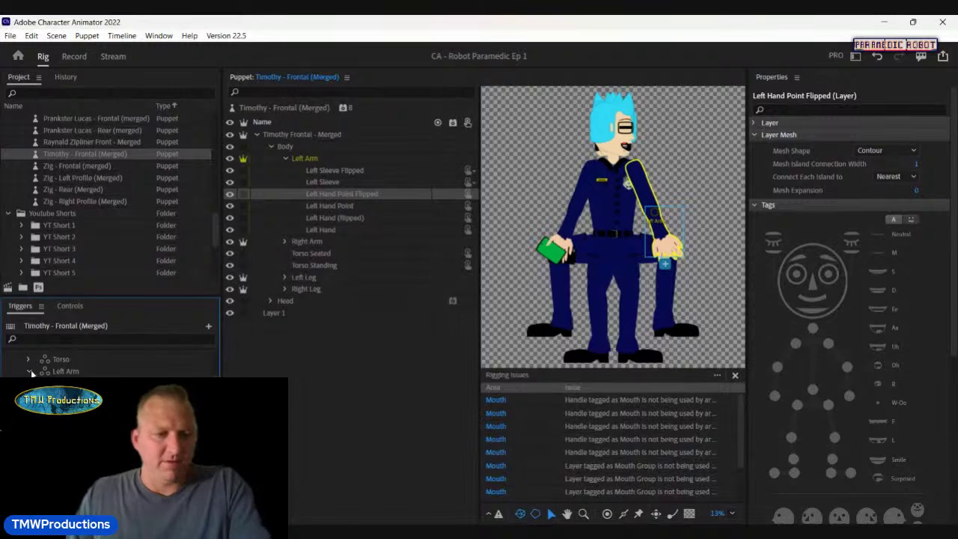
pyautogui.scroll(-3, 31, 374)
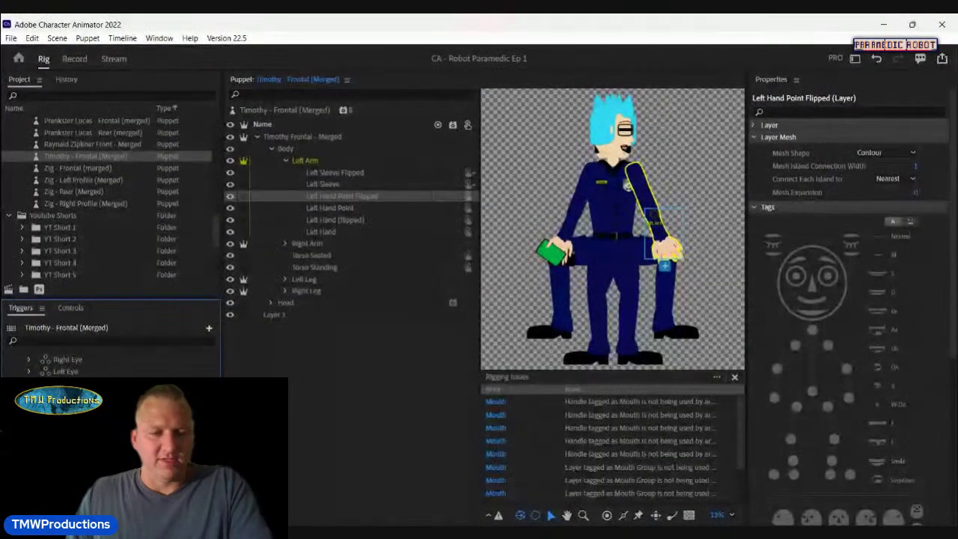
pyautogui.moveTo(342, 195); pyautogui.dragTo(118, 278)
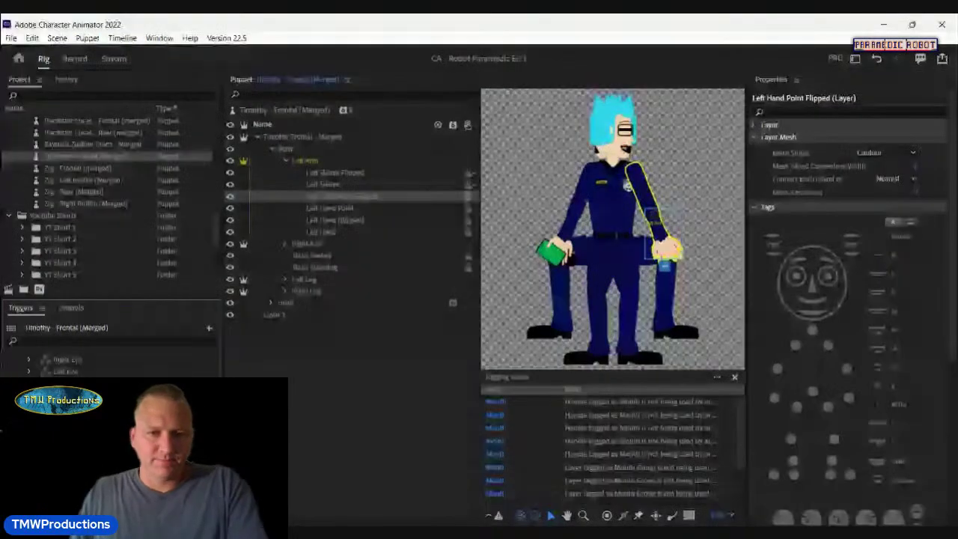
# Step: Build the Right Arm swap set with triggers pairing Right Sleeve with Right Hand, and Right Sleeve Flipped with Right Hand (flipped)
pyautogui.click(285, 241)
pyautogui.moveTo(338, 266); pyautogui.dragTo(177, 365)
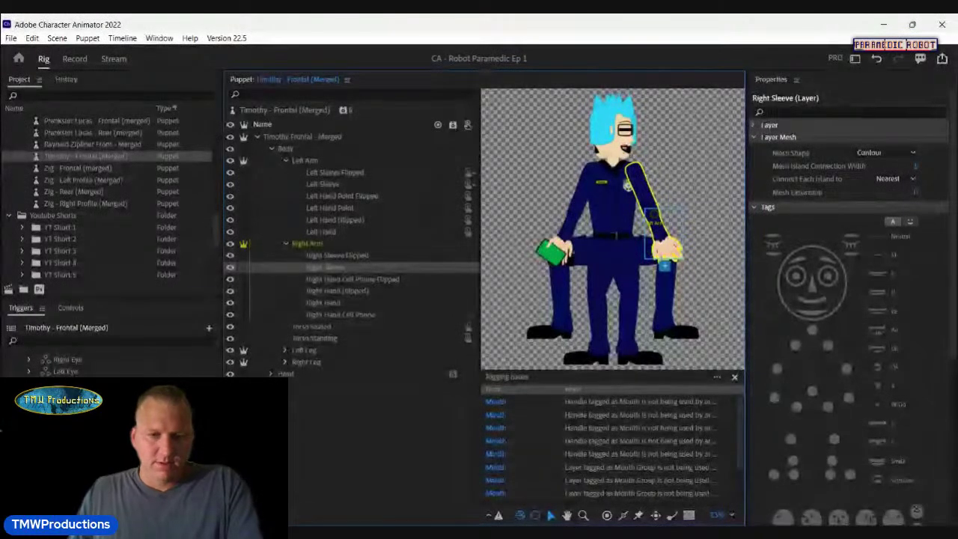
pyautogui.click(408, 301)
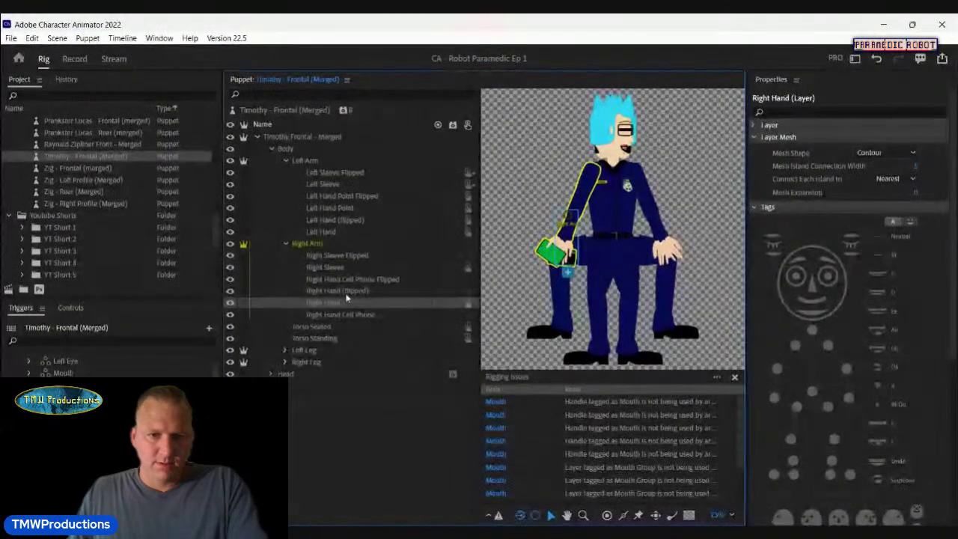
pyautogui.moveTo(336, 256); pyautogui.dragTo(177, 386)
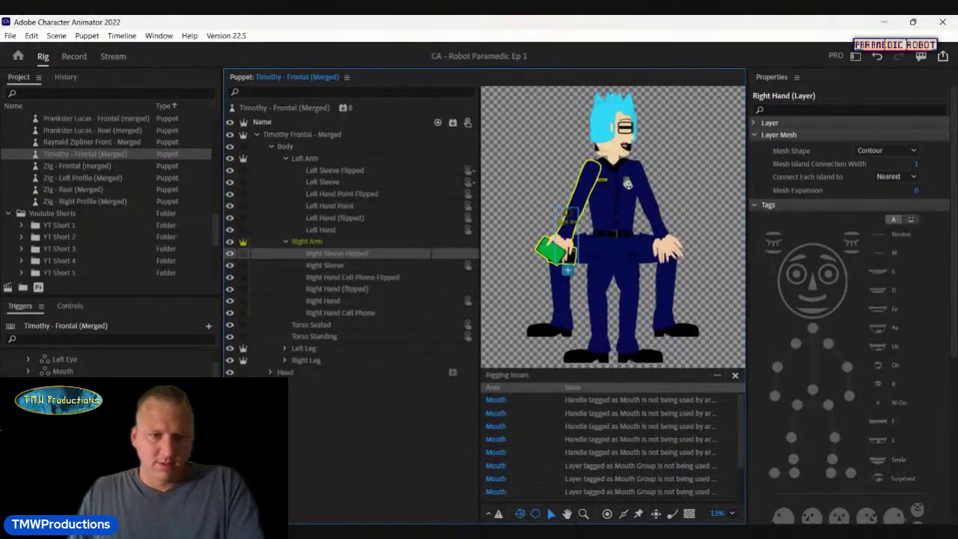
pyautogui.moveTo(397, 228); pyautogui.dragTo(371, 291)
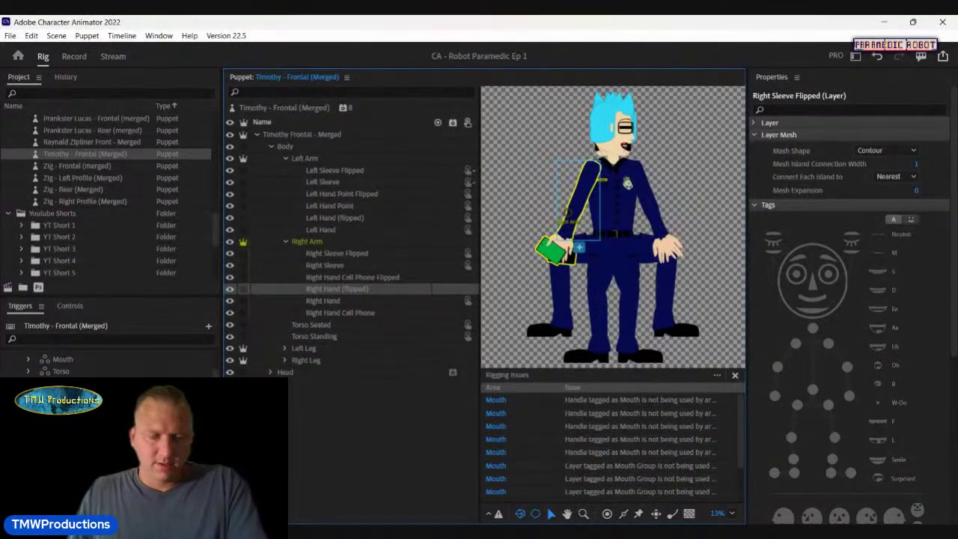
pyautogui.click(337, 289)
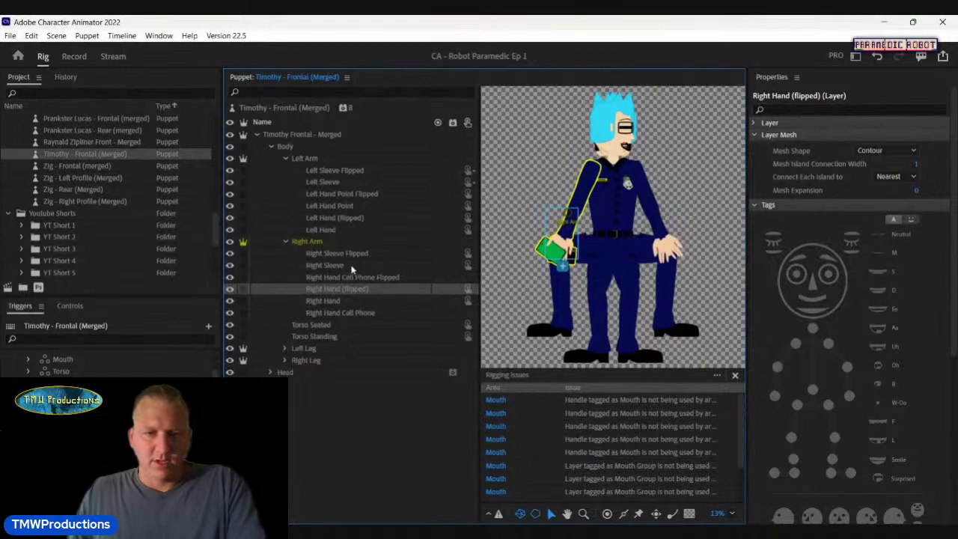
# Step: Add cell phone triggers to the Right Arm swap set: Right Sleeve with Right Hand Cell Phone, and Right Sleeve Flipped with Right Hand Cell Phone Flipped
pyautogui.moveTo(344, 266); pyautogui.dragTo(128, 363)
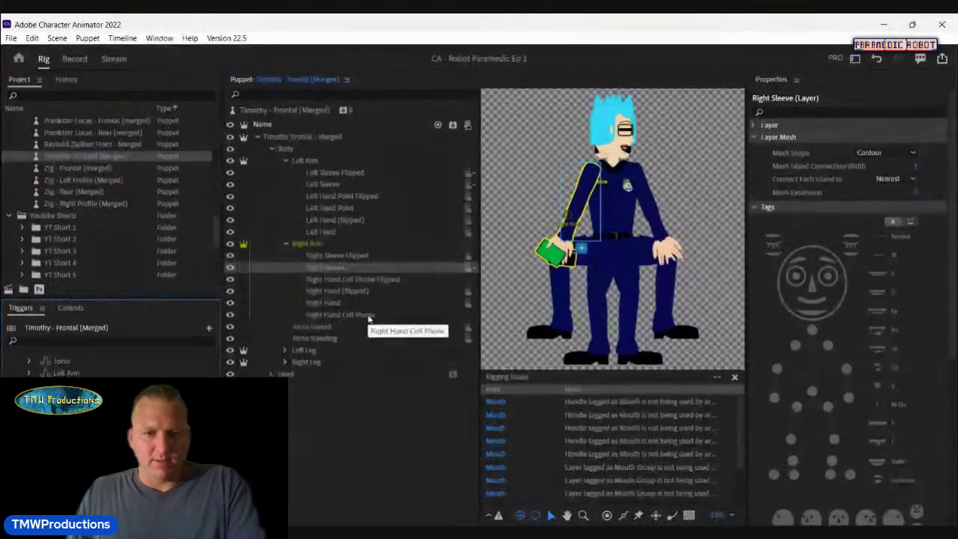
pyautogui.moveTo(368, 316); pyautogui.dragTo(224, 367)
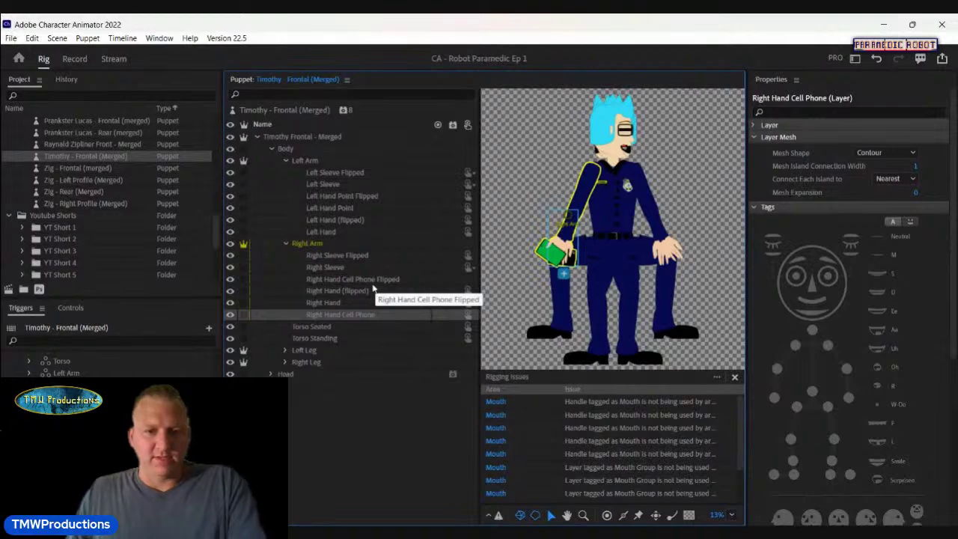
pyautogui.click(344, 255)
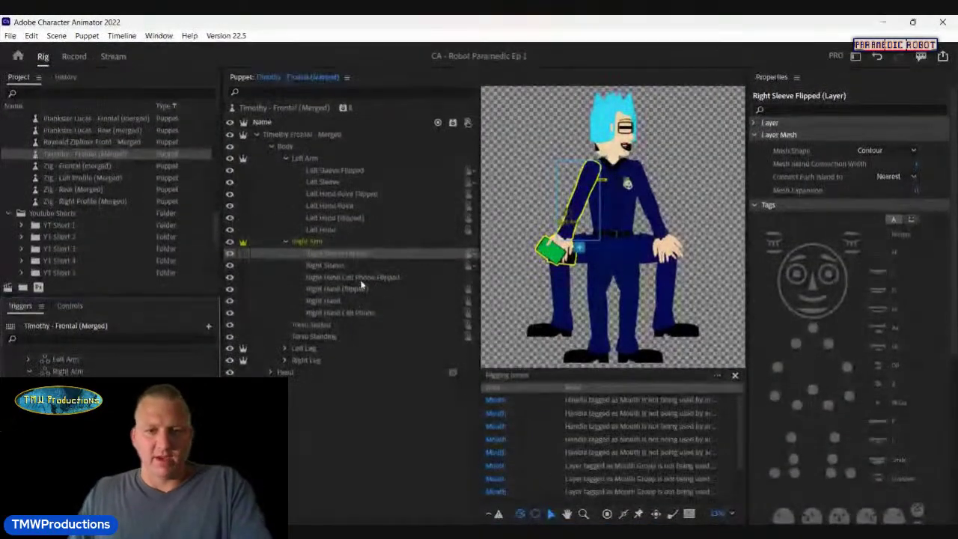
pyautogui.doubleClick(358, 279)
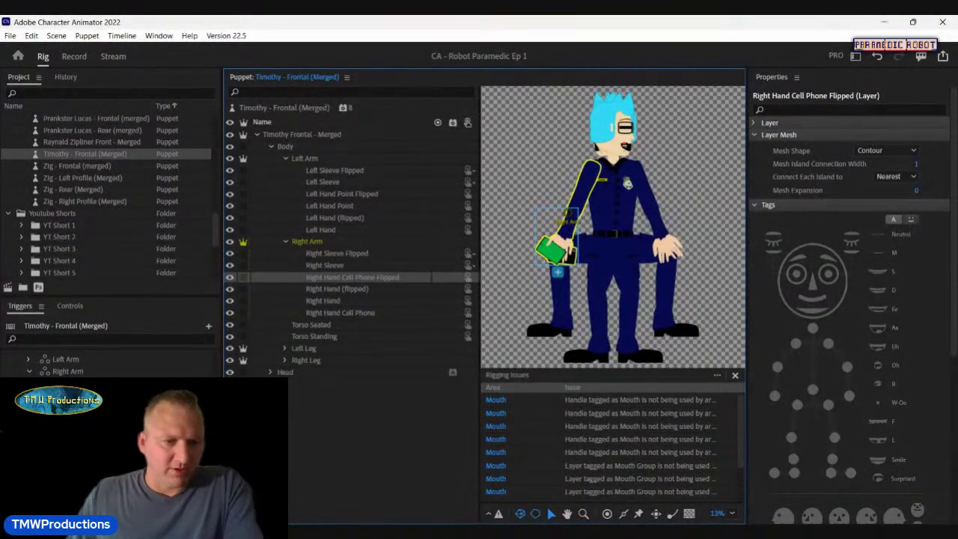
pyautogui.click(109, 363)
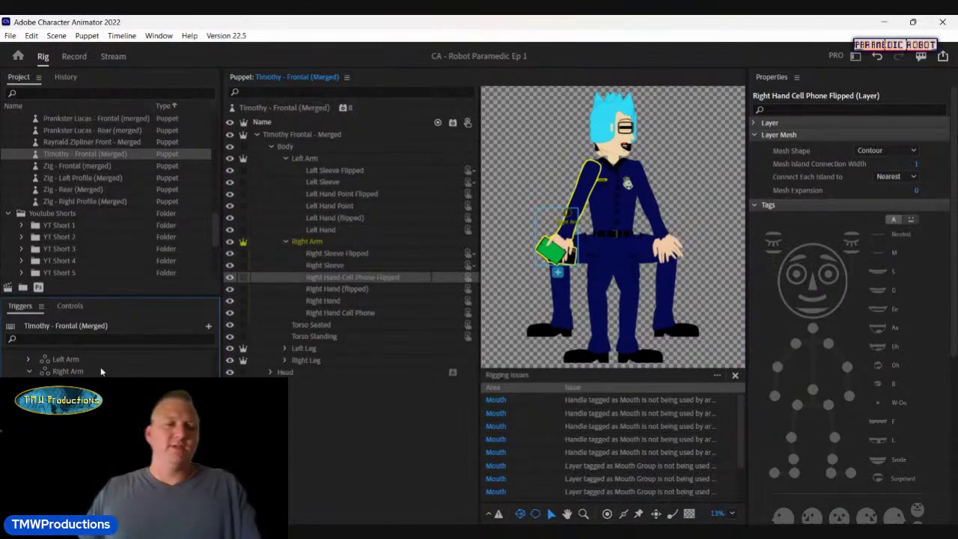
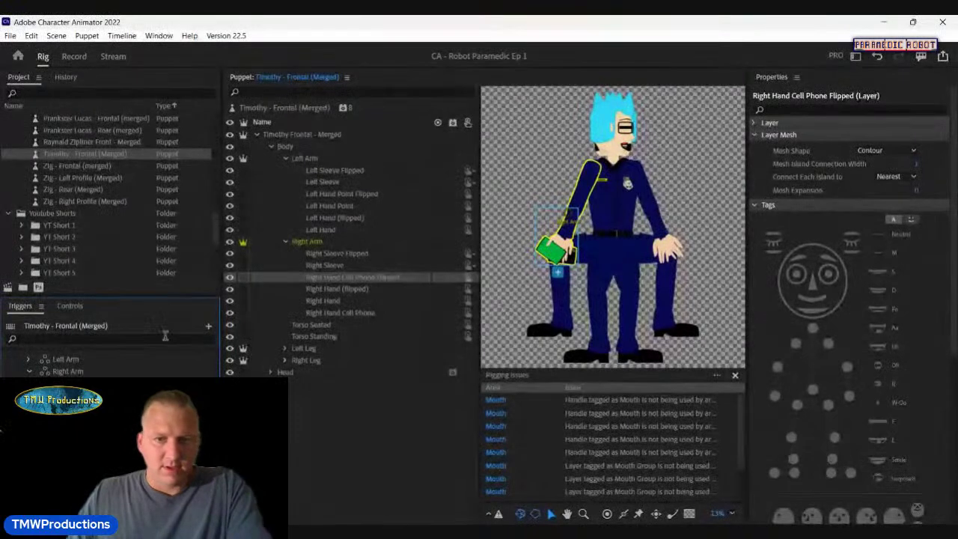
# Step: Assign the standing Right Leg and Right Boot layers from the Right Leg group to a right leg trigger
pyautogui.scroll(-2, 28, 374)
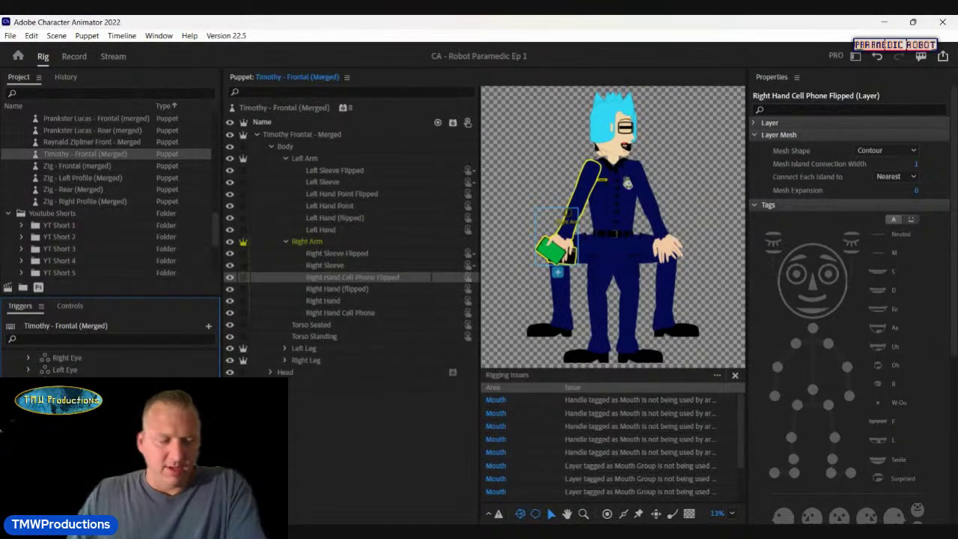
pyautogui.scroll(2, 113, 363)
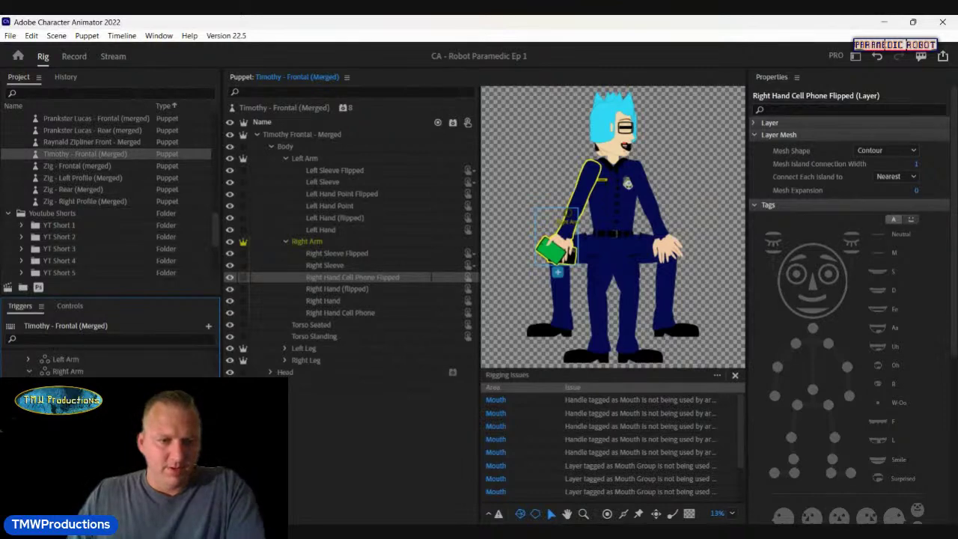
pyautogui.scroll(-2, 112, 364)
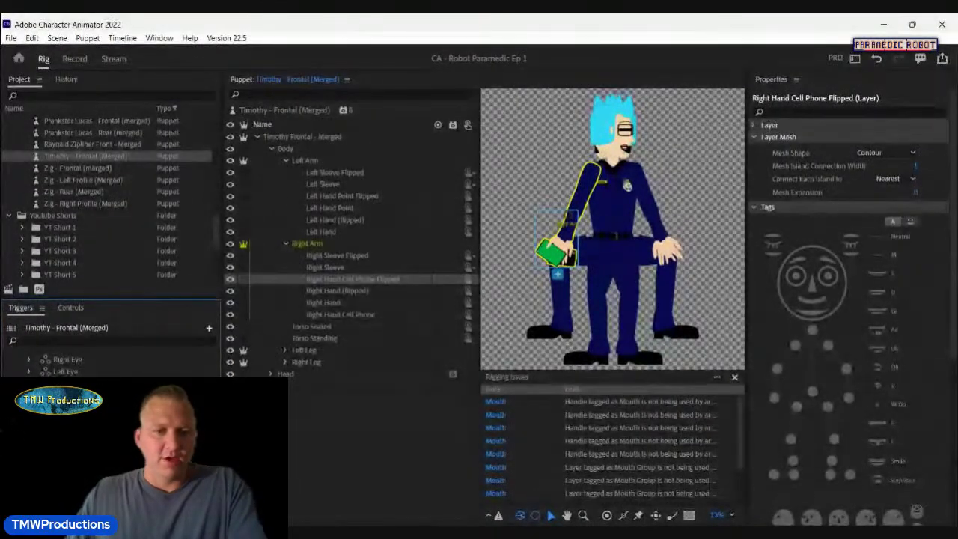
pyautogui.scroll(-1, 67, 365)
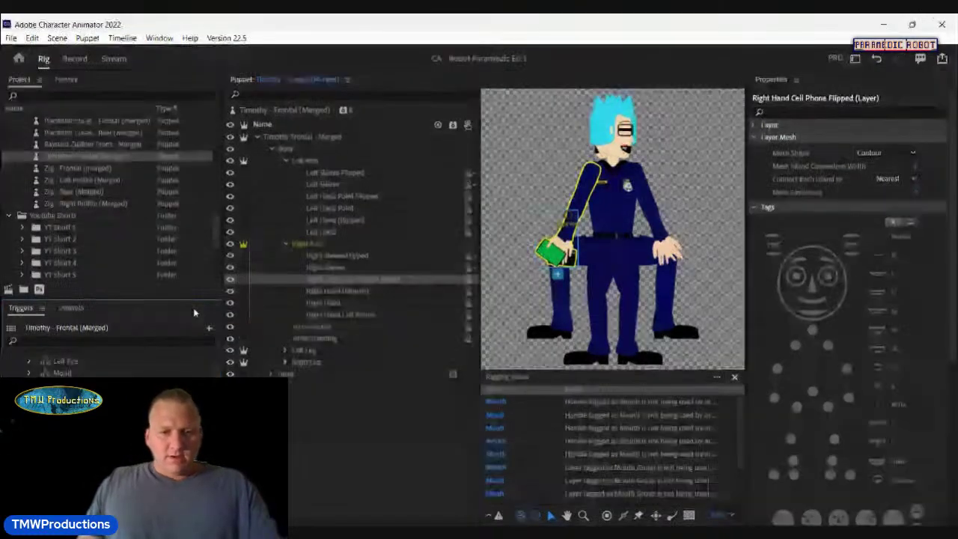
pyautogui.click(284, 360)
pyautogui.click(329, 373)
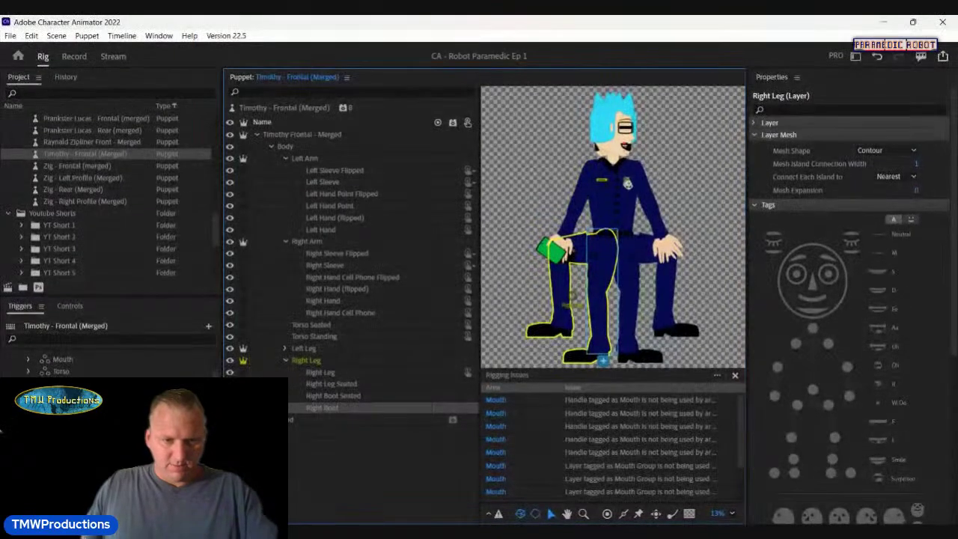
pyautogui.click(320, 407)
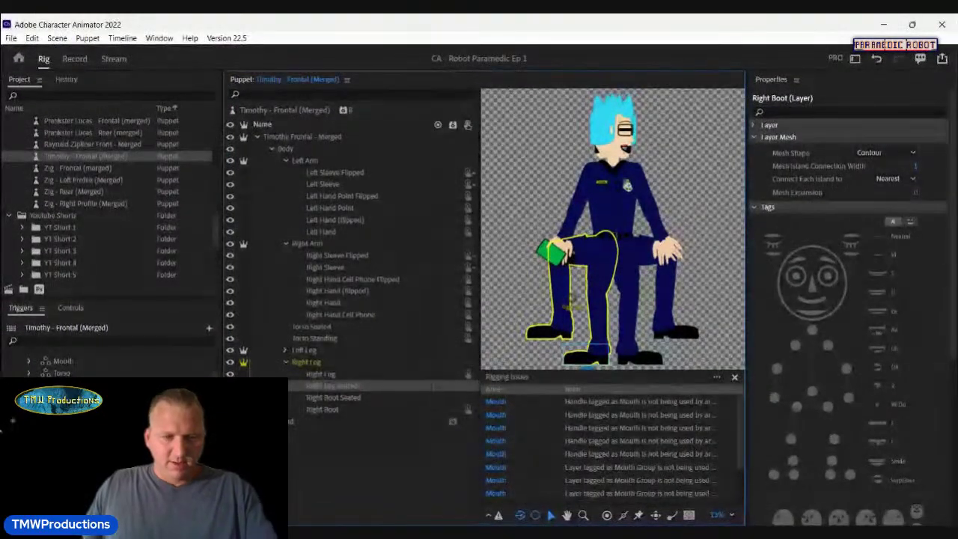
# Step: Assign the Right Leg Seated and Right Boot Seated layers from the Right Leg group to a right leg trigger
pyautogui.click(333, 386)
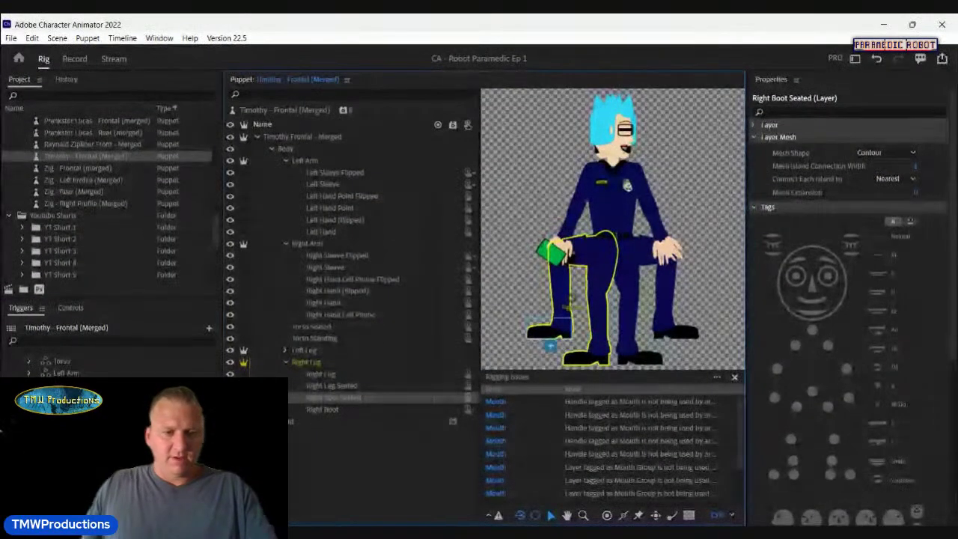
pyautogui.click(333, 395)
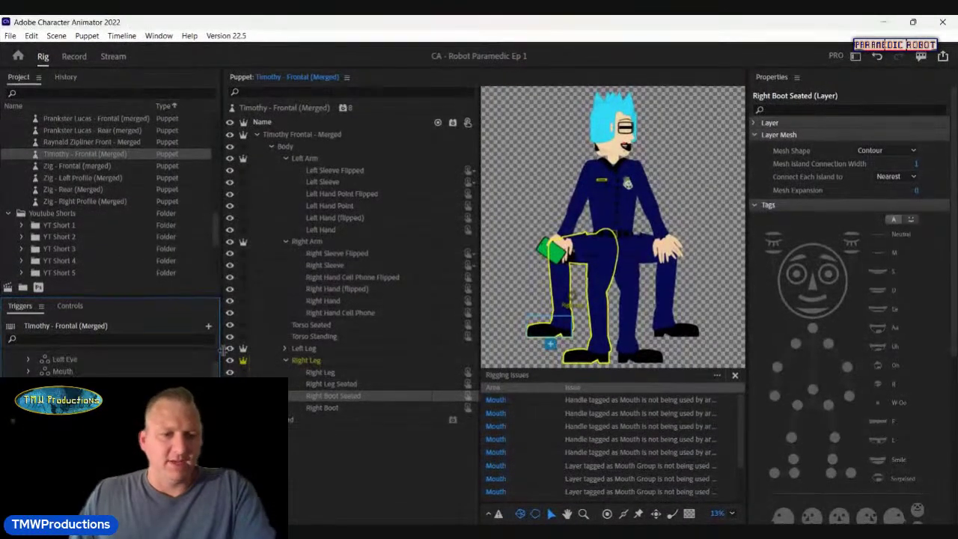
# Step: Assign the standing Left Leg and Left Boot layers from the Left Leg group to a left leg trigger
pyautogui.click(286, 348)
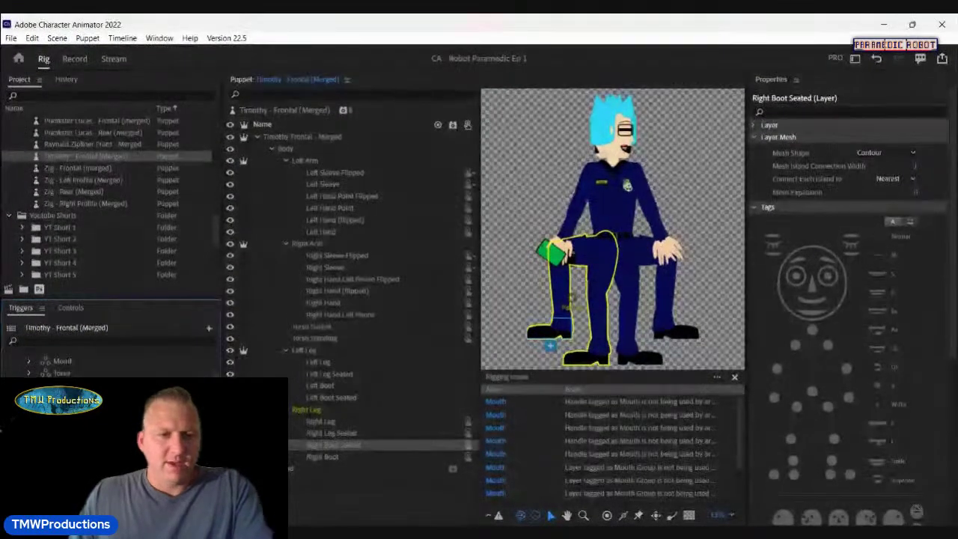
pyautogui.scroll(-1, 128, 344)
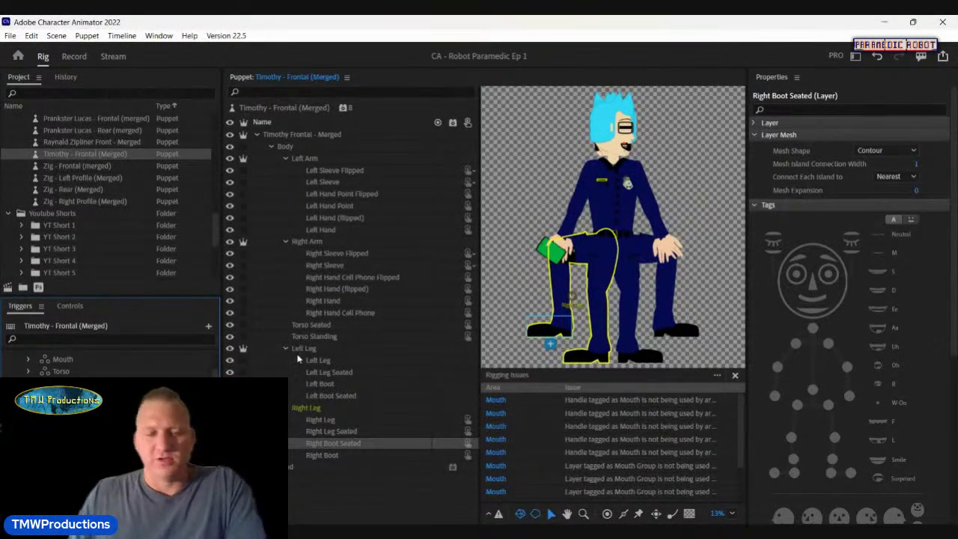
pyautogui.click(336, 361)
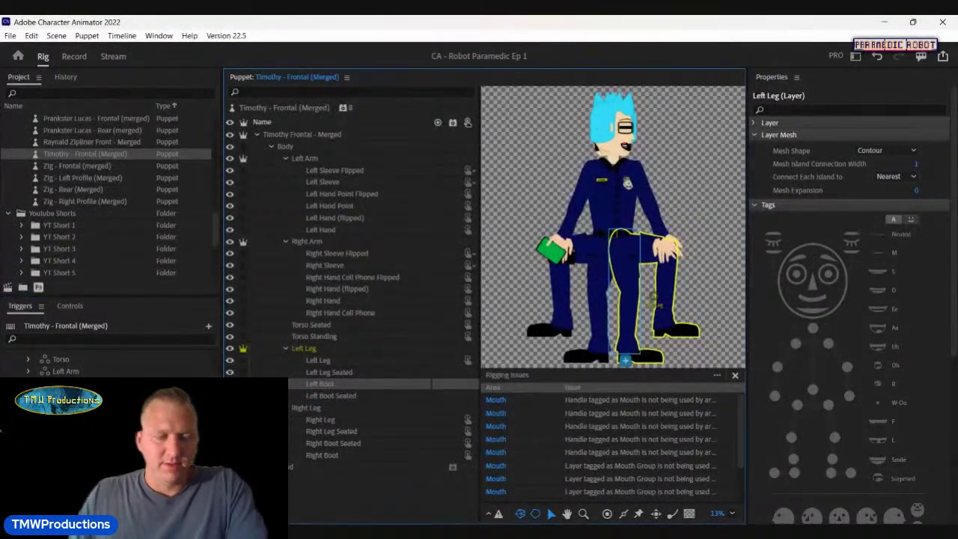
pyautogui.click(345, 382)
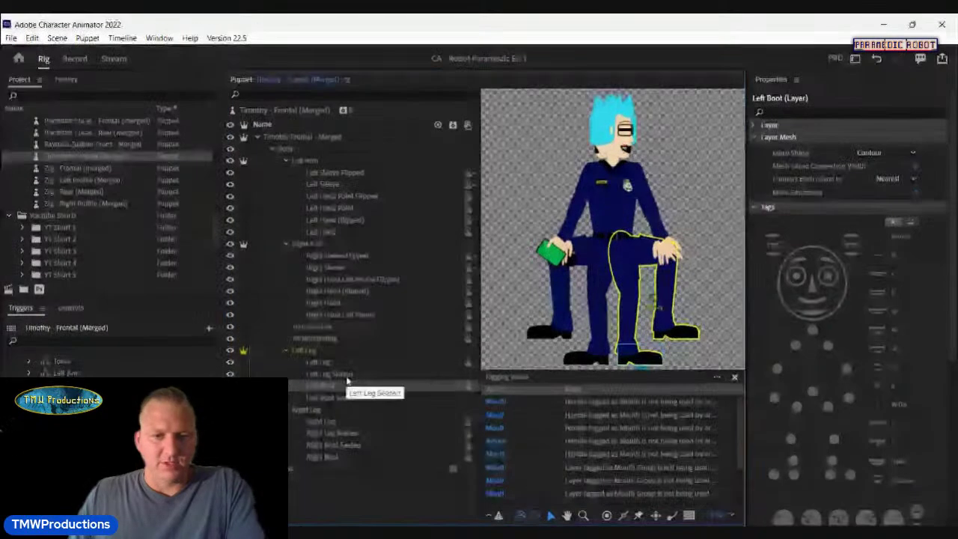
# Step: Assign the Left Leg Seated and Left Boot Seated layers from the Left Leg group to a left leg trigger
pyautogui.click(347, 373)
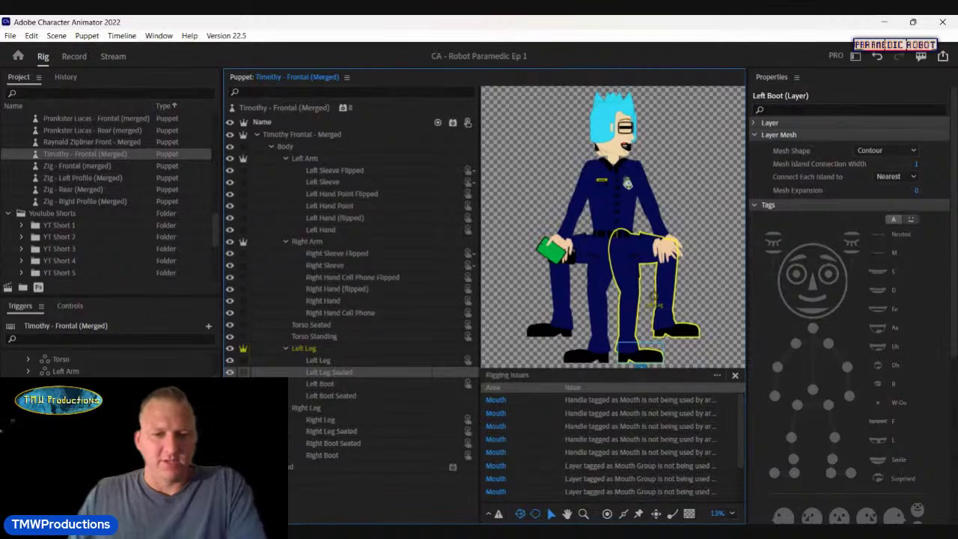
pyautogui.click(346, 372)
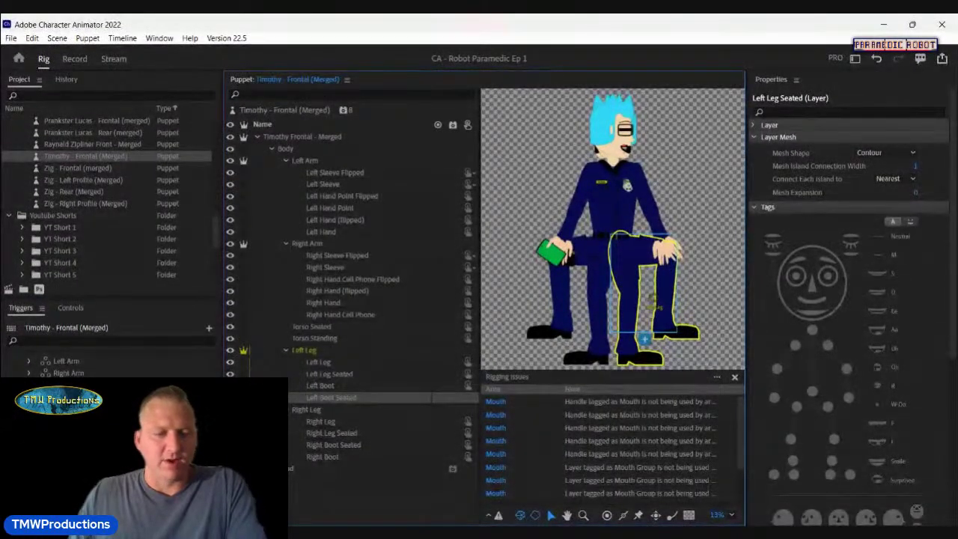
pyautogui.click(333, 397)
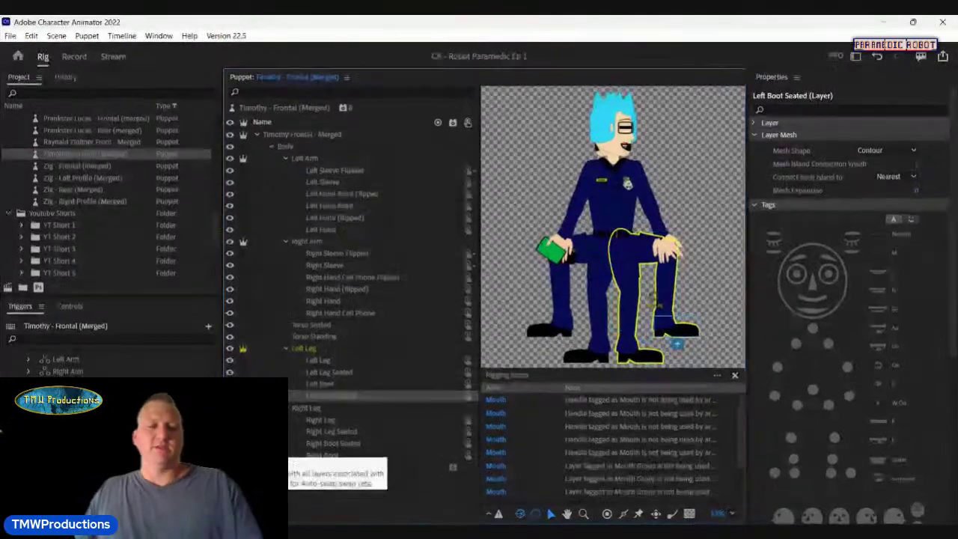
pyautogui.click(2, 430)
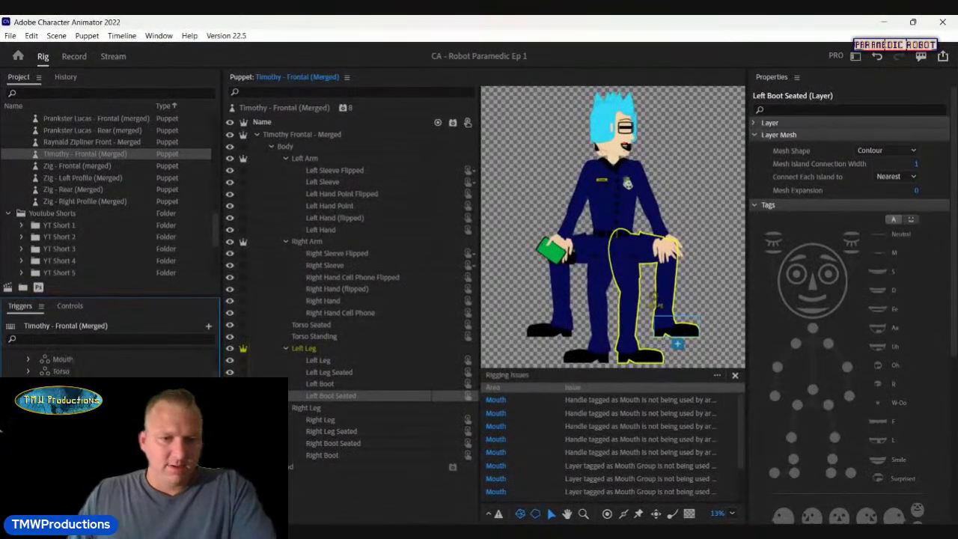
# Step: Collapse the arm and leg groups in the puppet hierarchy and add the Limb IK behavior to the whole puppet
pyautogui.click(285, 159)
pyautogui.click(285, 171)
pyautogui.click(285, 206)
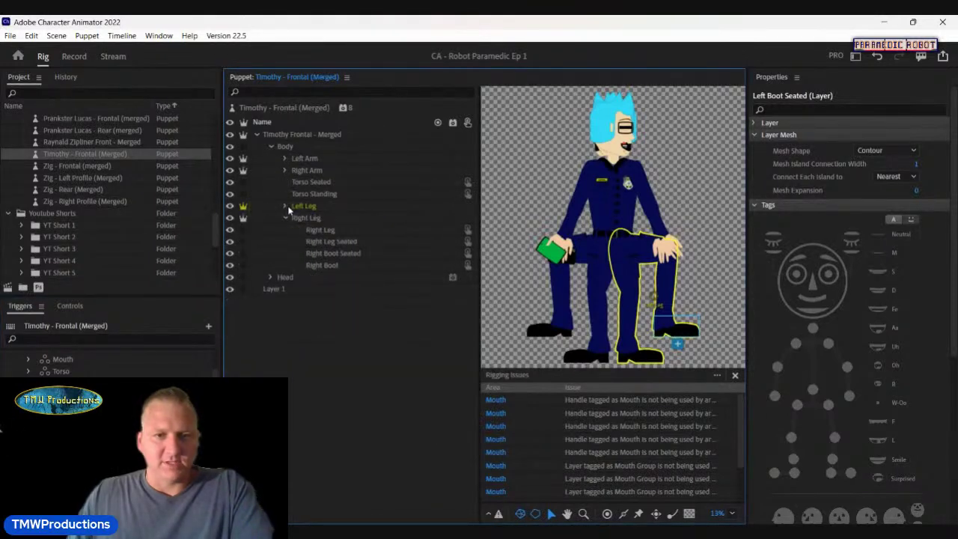
pyautogui.click(283, 217)
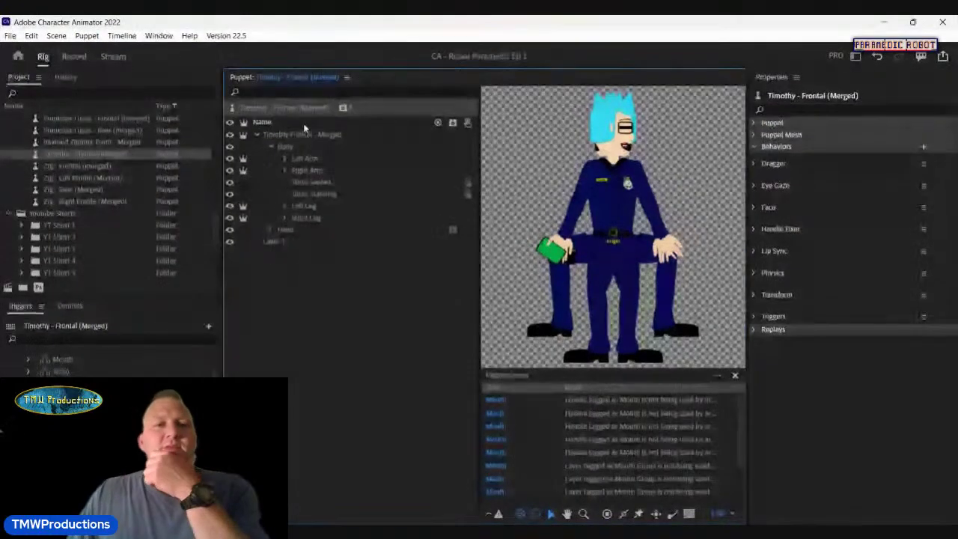
pyautogui.click(923, 148)
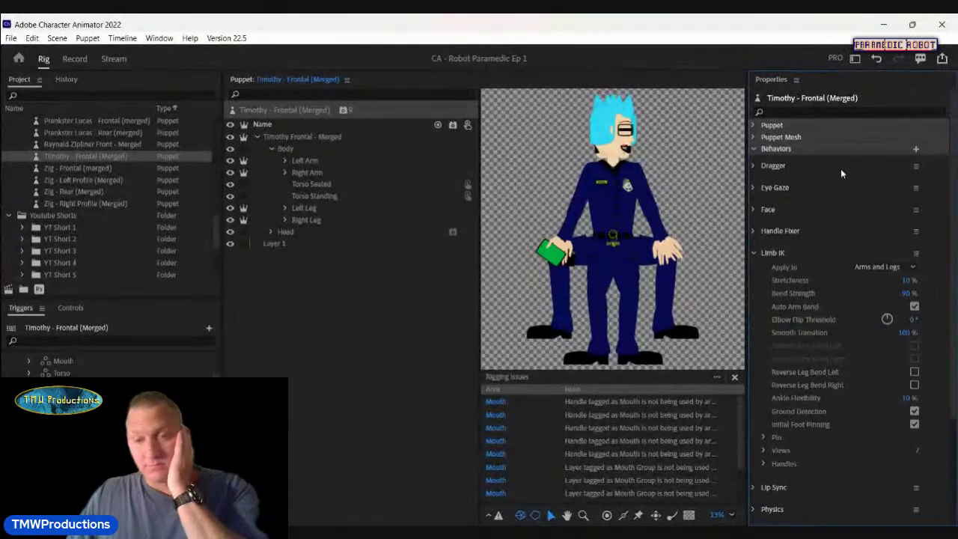
# Step: Set Limb IK stretchiness to 5%, bend strength to 50% and elbow flip threshold to 35°
pyautogui.click(905, 278)
pyautogui.write('5')
pyautogui.click(910, 291)
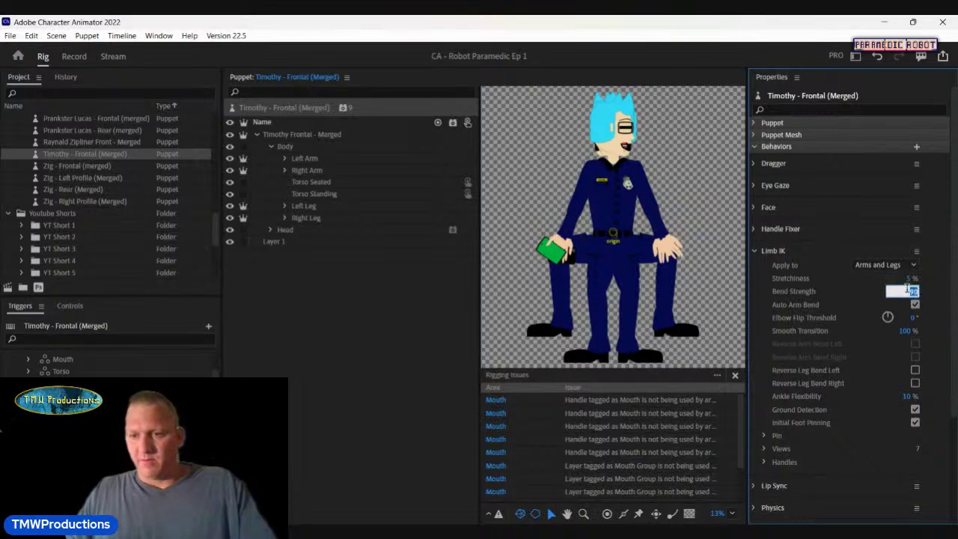
pyautogui.write('5')
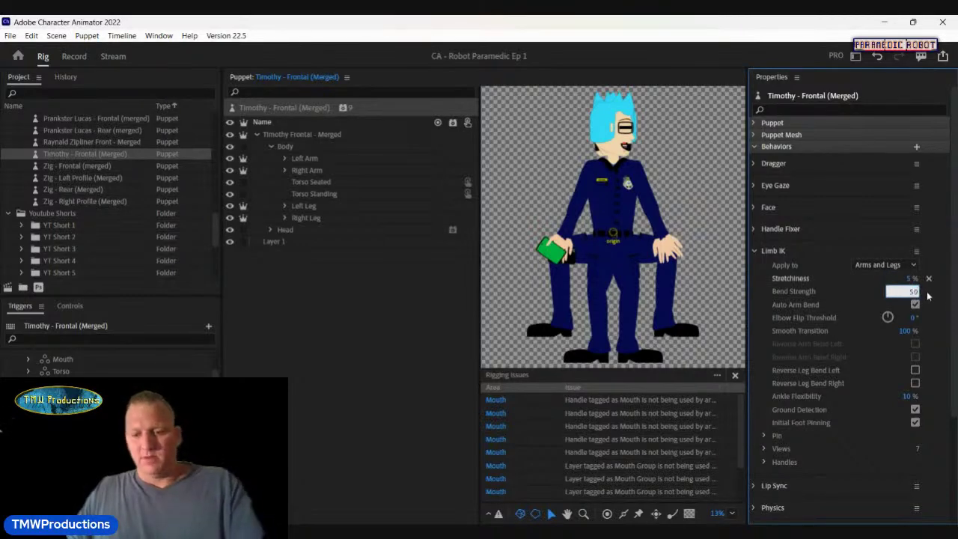
pyautogui.press('Return')
pyautogui.click(913, 317)
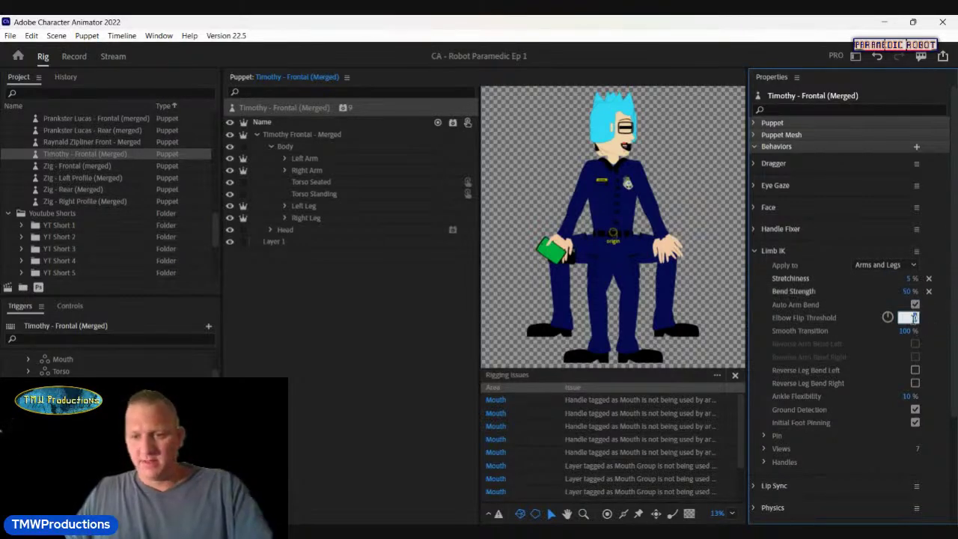
pyautogui.write('35')
pyautogui.press('Return')
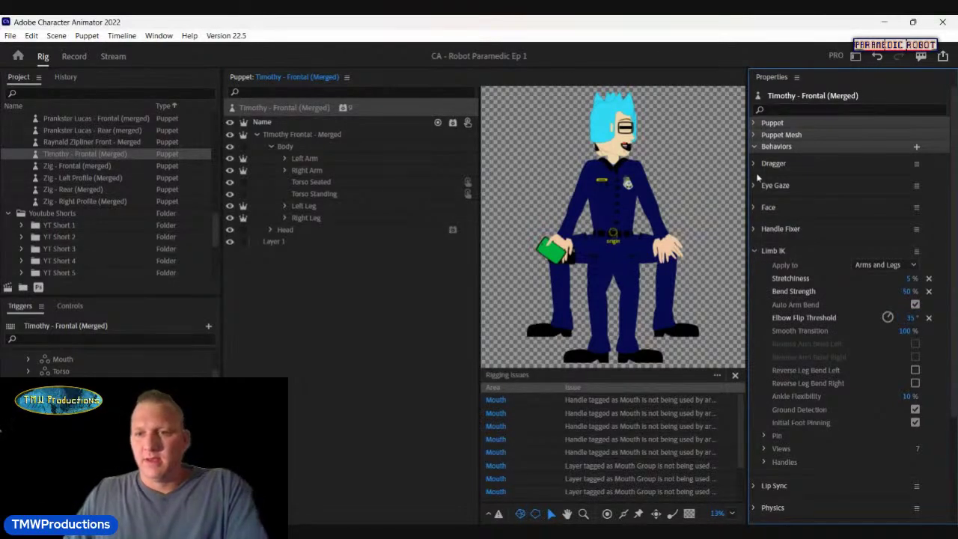
# Step: Set the Dragger behavior's After Move option to Return to rest with a return duration of 0.7 sec
pyautogui.click(778, 164)
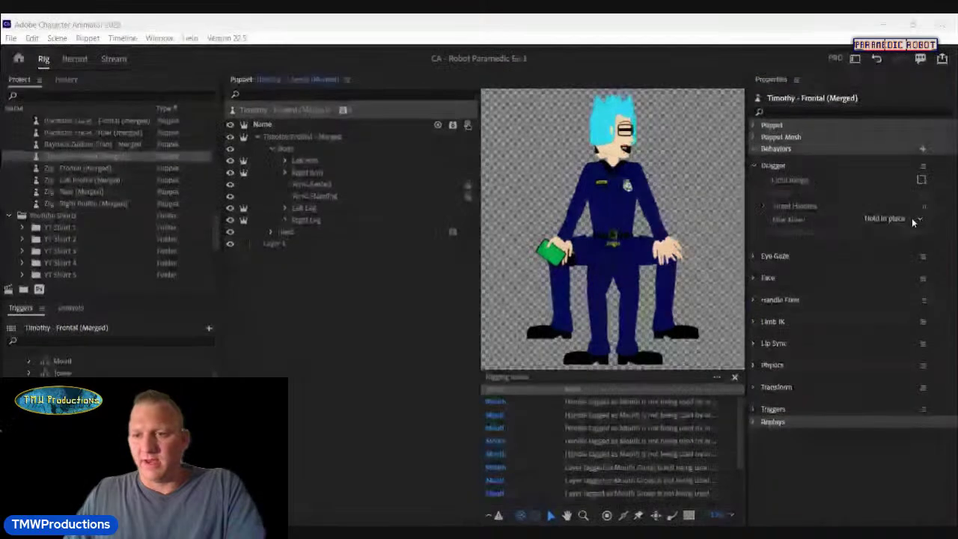
pyautogui.click(921, 219)
pyautogui.click(914, 232)
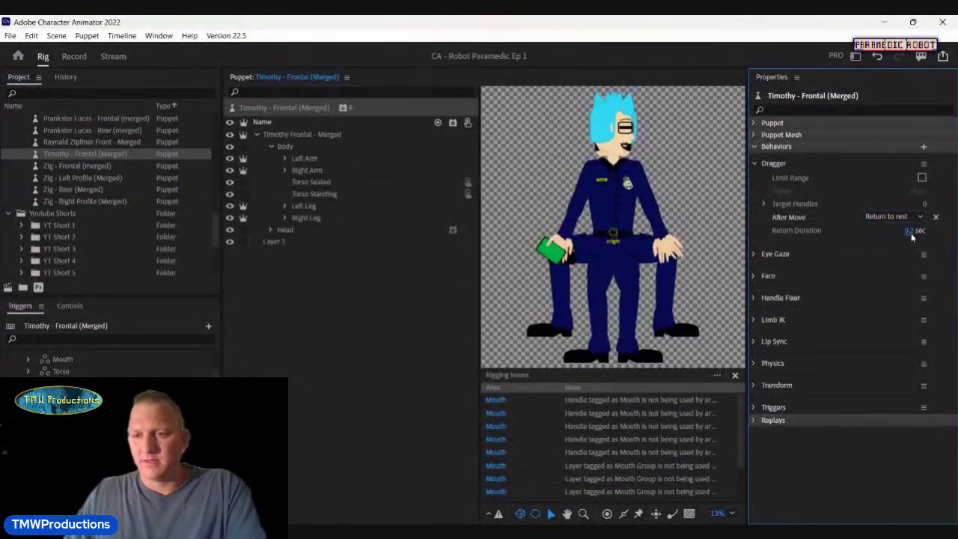
pyautogui.click(912, 232)
pyautogui.write('2')
pyautogui.press('Return')
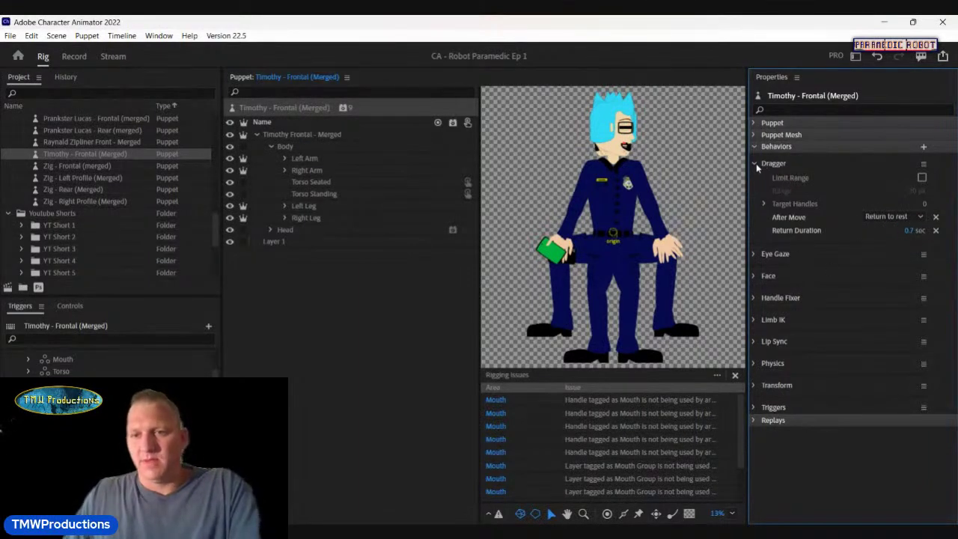
pyautogui.click(758, 161)
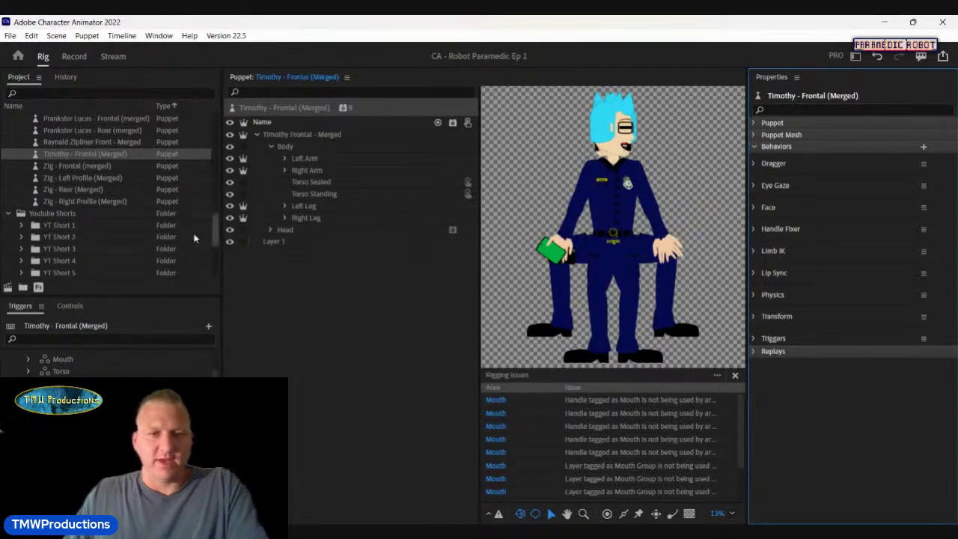
pyautogui.click(303, 147)
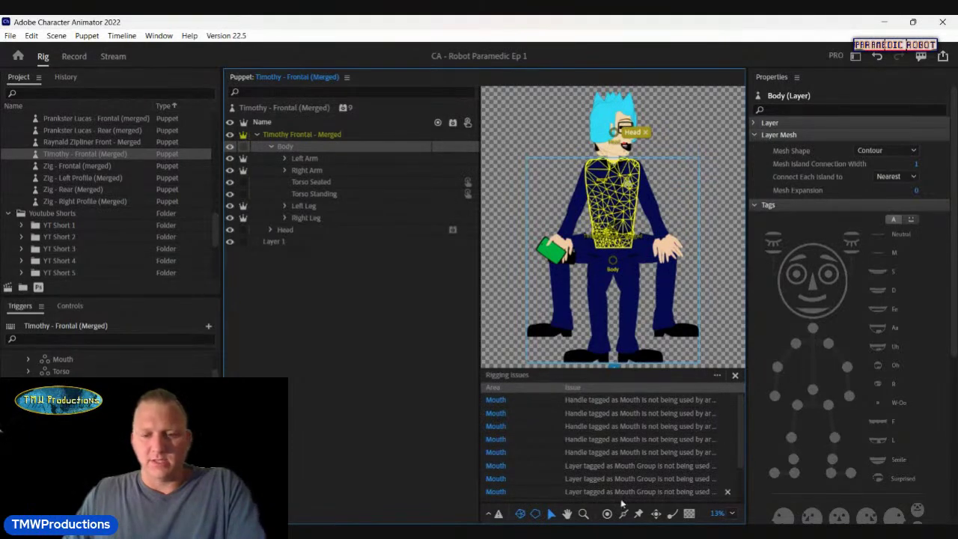
pyautogui.click(609, 515)
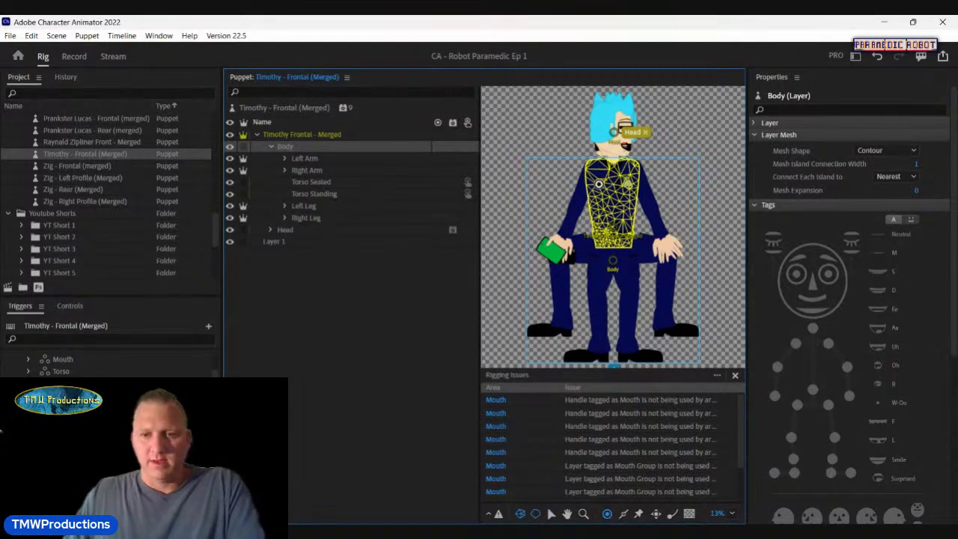
pyautogui.click(551, 514)
pyautogui.click(612, 262)
pyautogui.moveTo(611, 270); pyautogui.dragTo(651, 306)
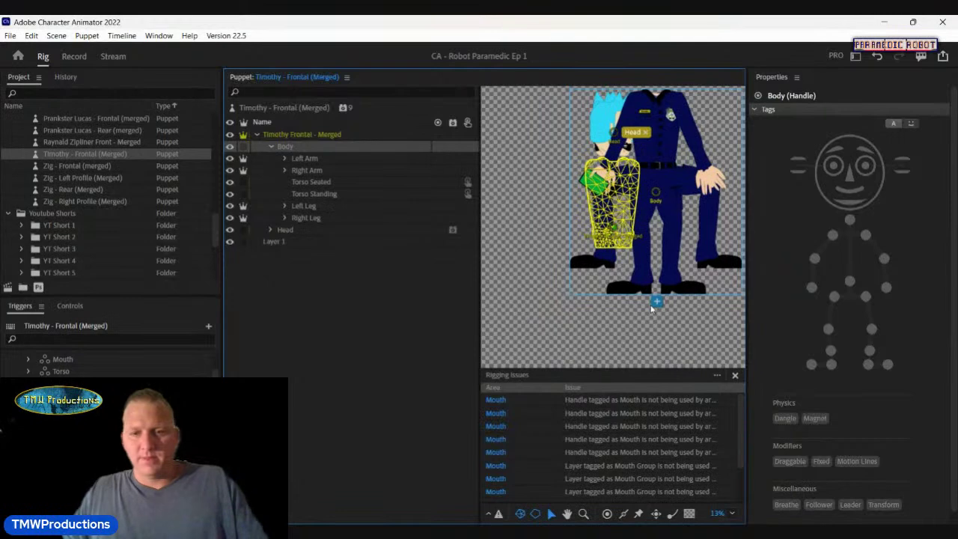
pyautogui.hotkey('ctrl', 'z')
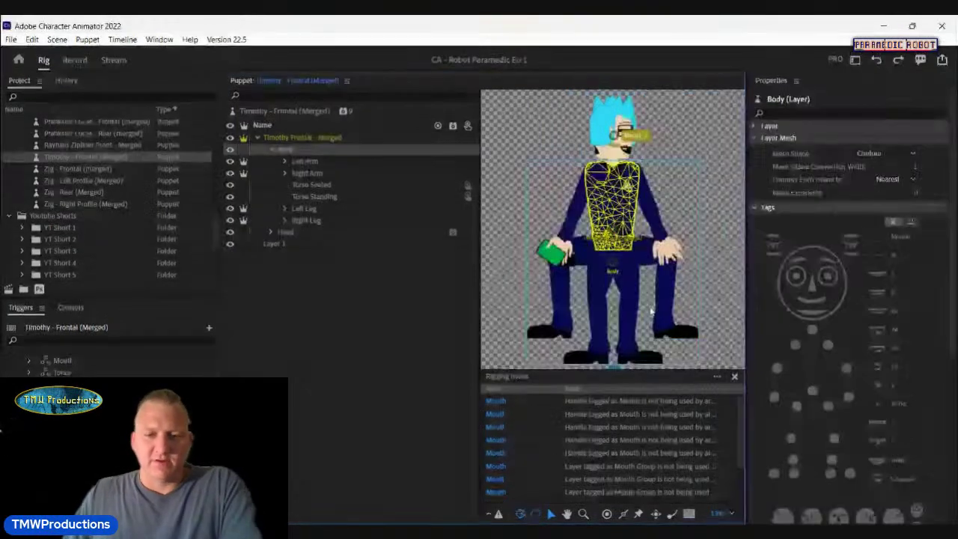
# Step: Move the Body layer's origin handle up to the belt line and tag it as Waist
pyautogui.click(613, 262)
pyautogui.moveTo(615, 267); pyautogui.dragTo(616, 234)
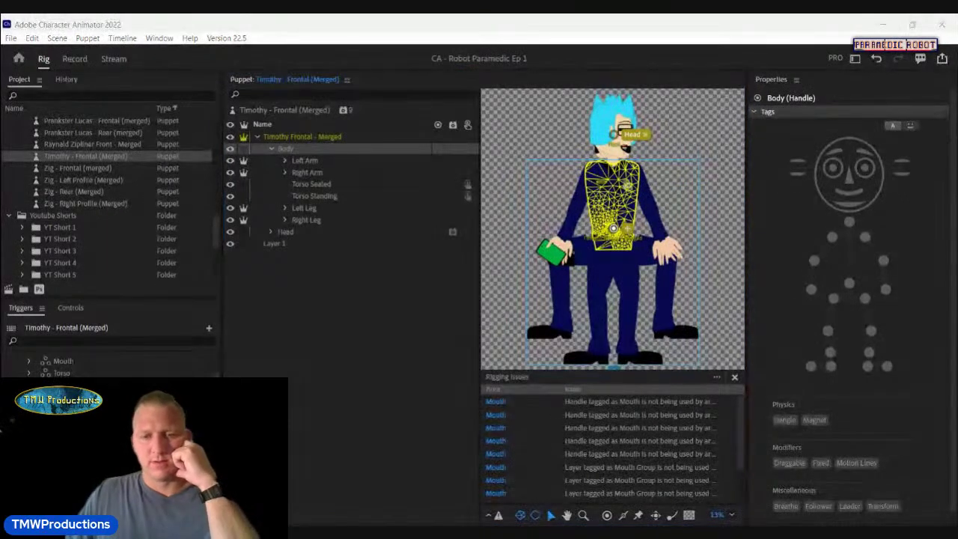
pyautogui.click(848, 282)
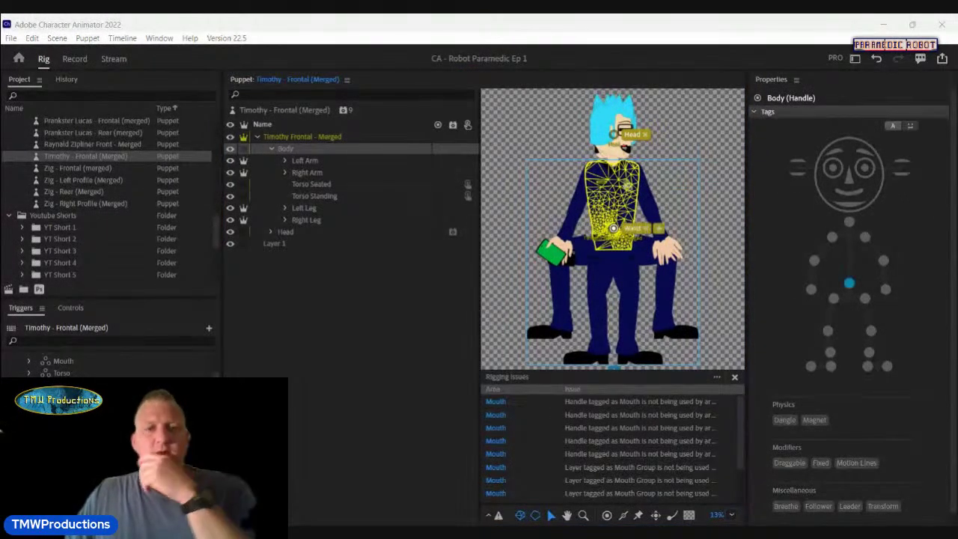
# Step: Add handles at both upper corners of the Body layer's torso and tag them Right Shoulder and Left Shoulder
pyautogui.click(307, 149)
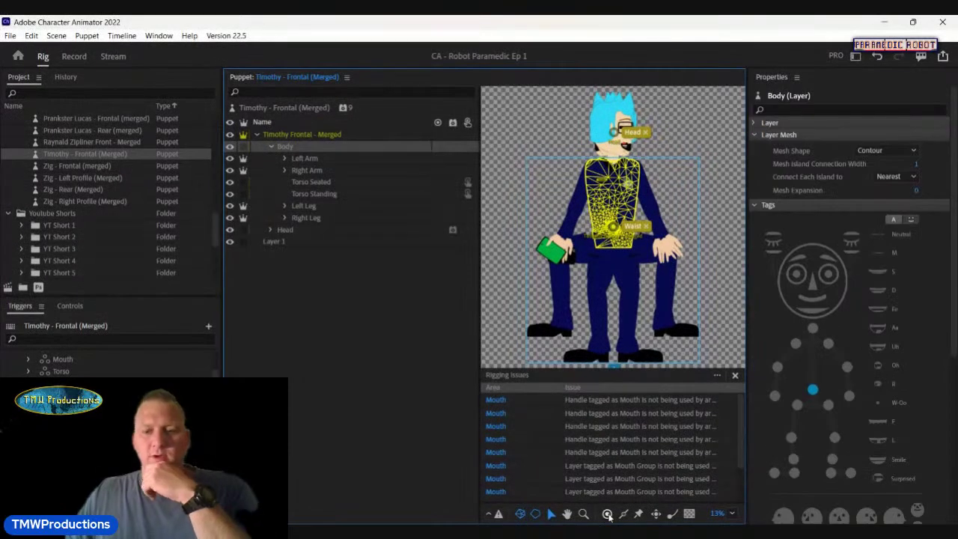
pyautogui.click(607, 513)
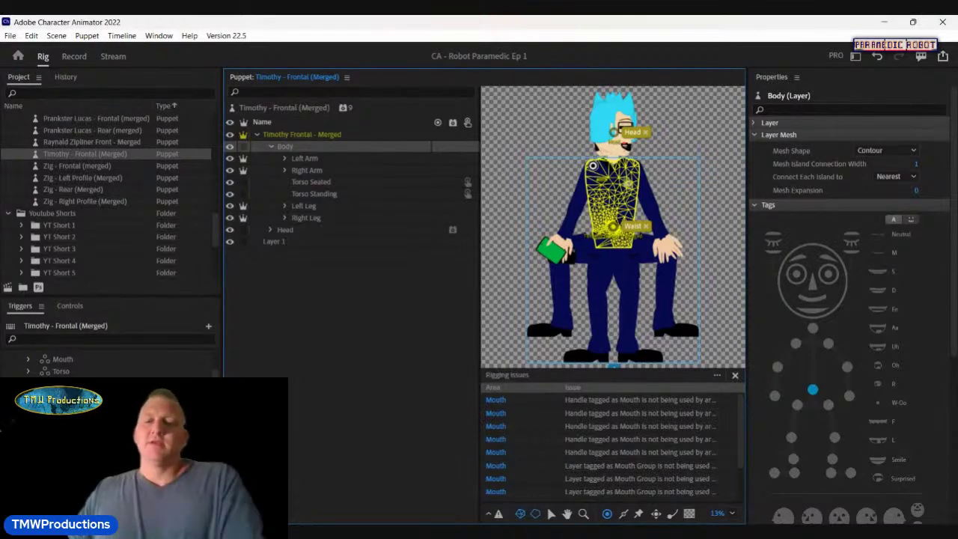
pyautogui.click(593, 165)
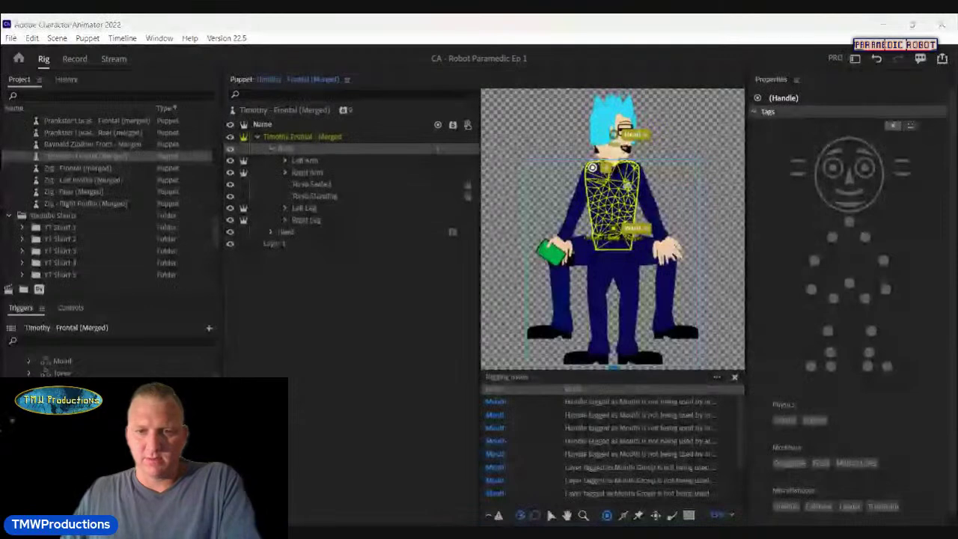
pyautogui.click(831, 237)
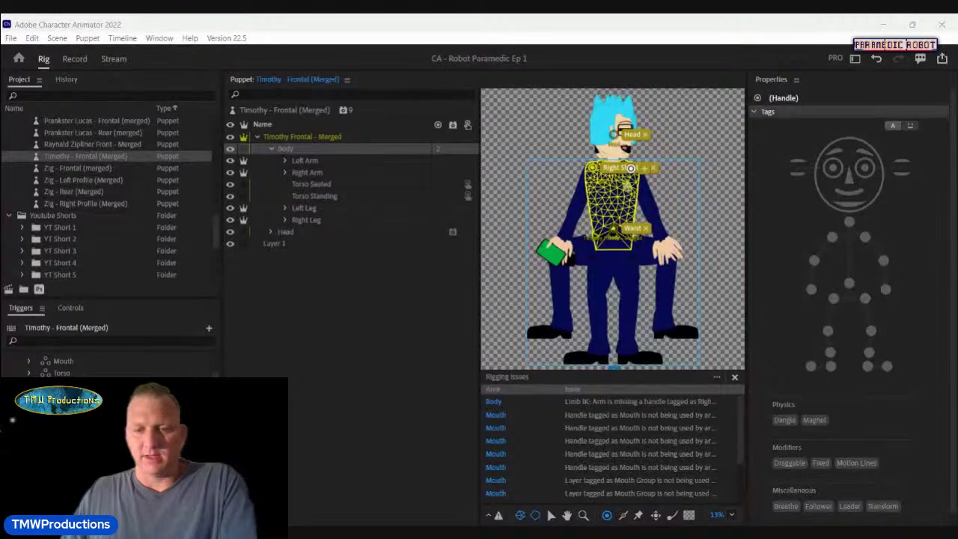
pyautogui.click(865, 236)
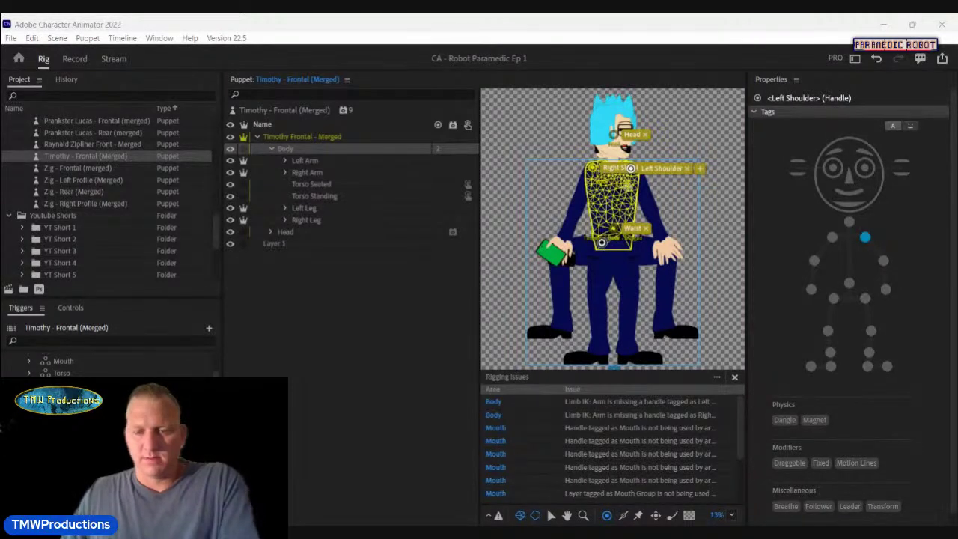
# Step: Add handles at both lower corners of the Body layer's torso and tag them Right Hip and Left Hip
pyautogui.click(601, 241)
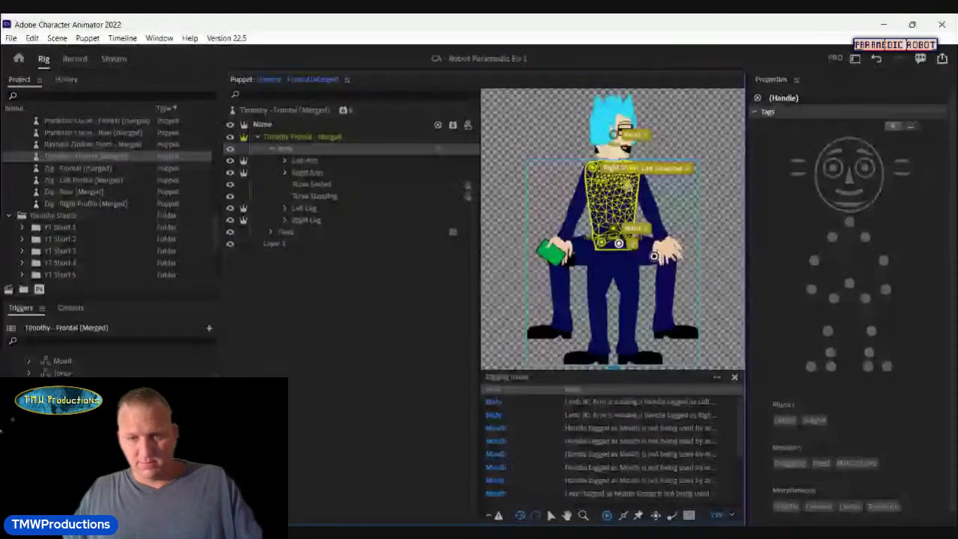
pyautogui.press('Escape')
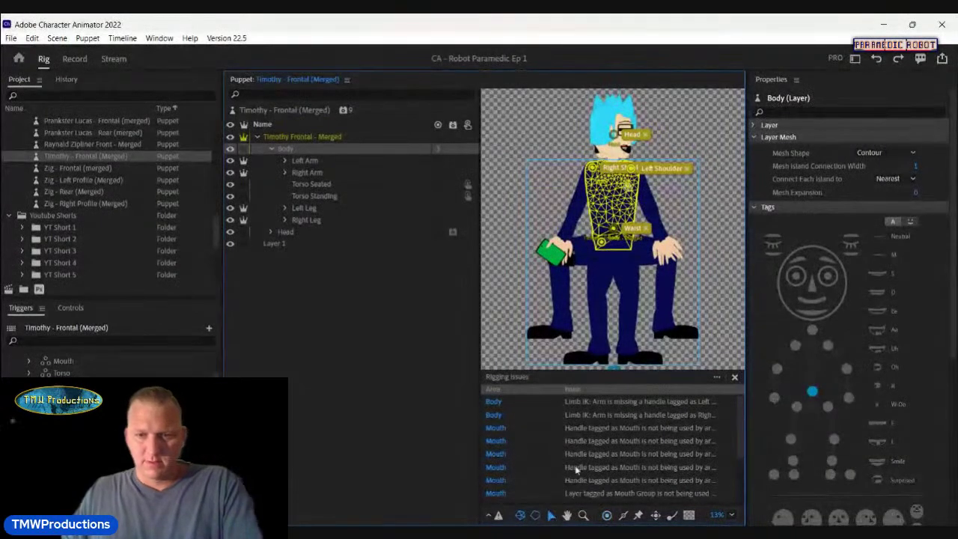
pyautogui.click(551, 515)
pyautogui.click(606, 246)
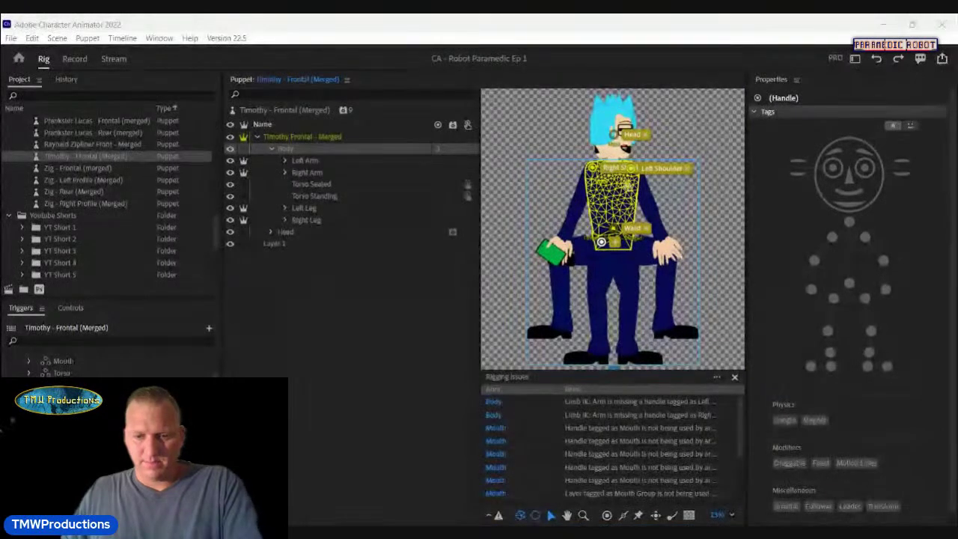
pyautogui.click(832, 298)
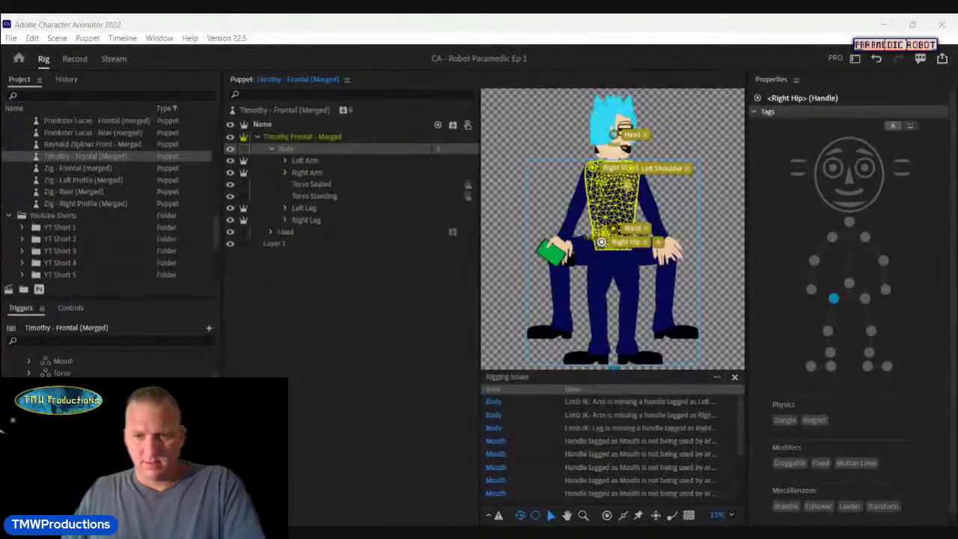
pyautogui.click(607, 515)
pyautogui.click(628, 241)
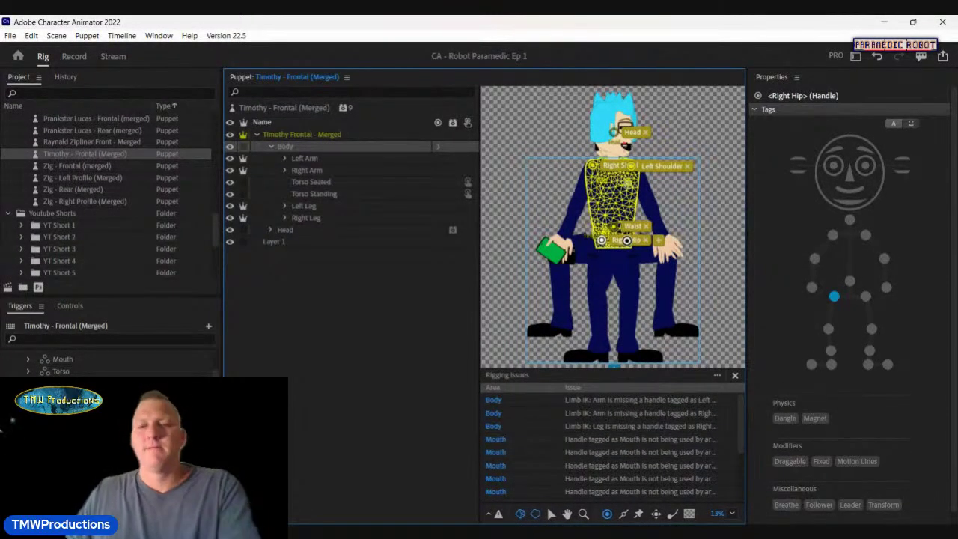
pyautogui.click(626, 241)
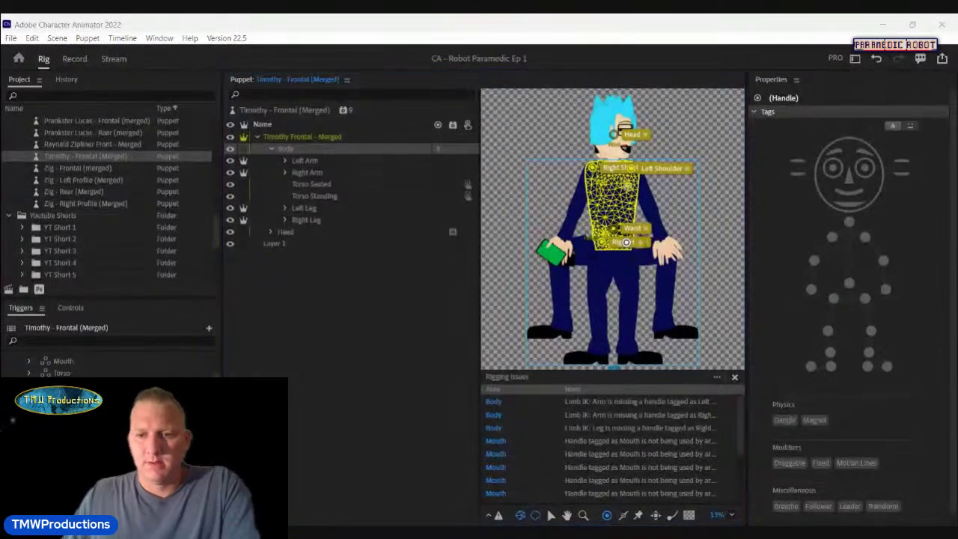
pyautogui.click(864, 298)
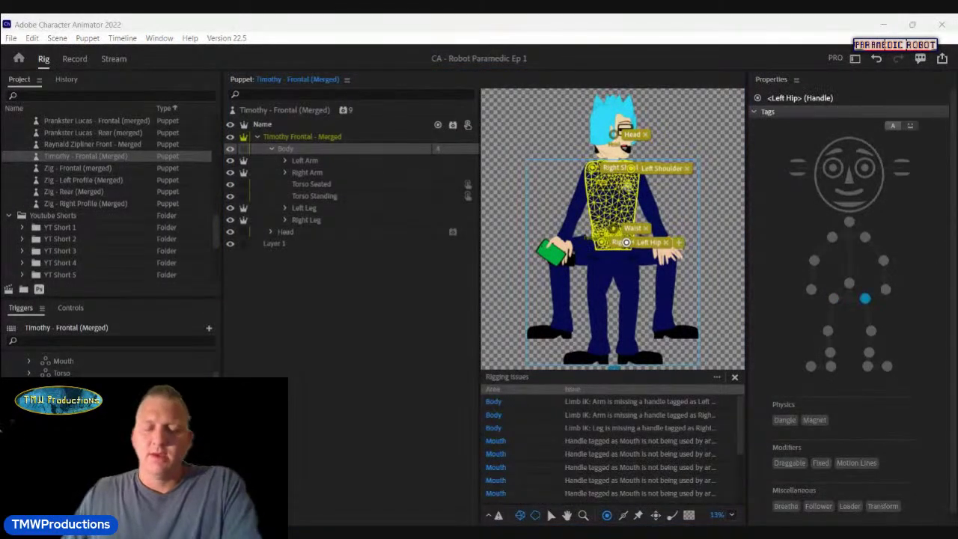
# Step: Pin both standing feet with Fixed handles on the Body layer
pyautogui.click(353, 149)
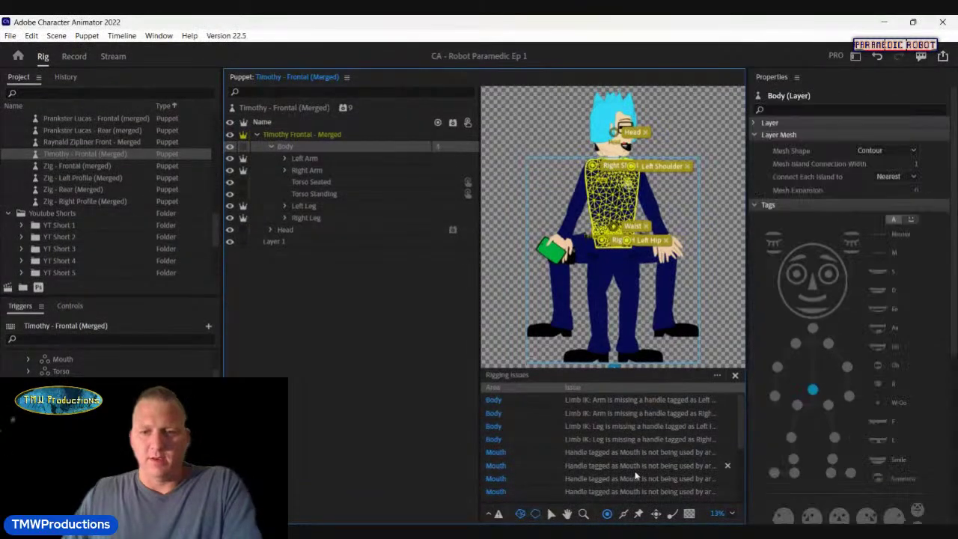
pyautogui.click(640, 513)
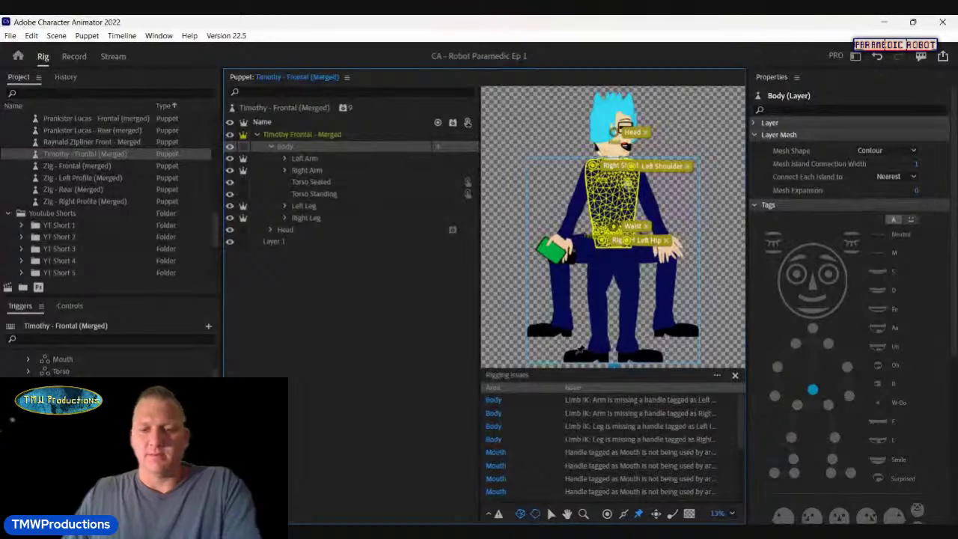
pyautogui.click(576, 352)
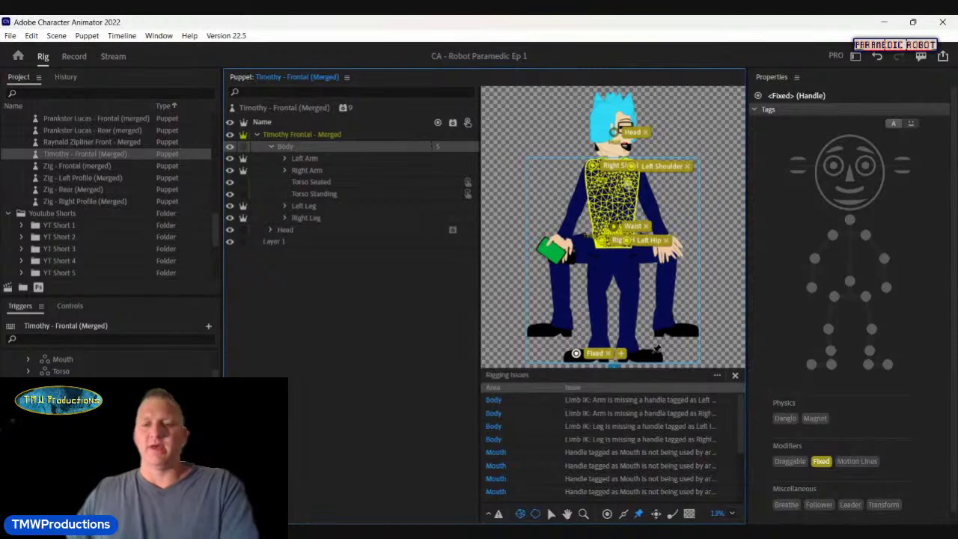
pyautogui.click(652, 352)
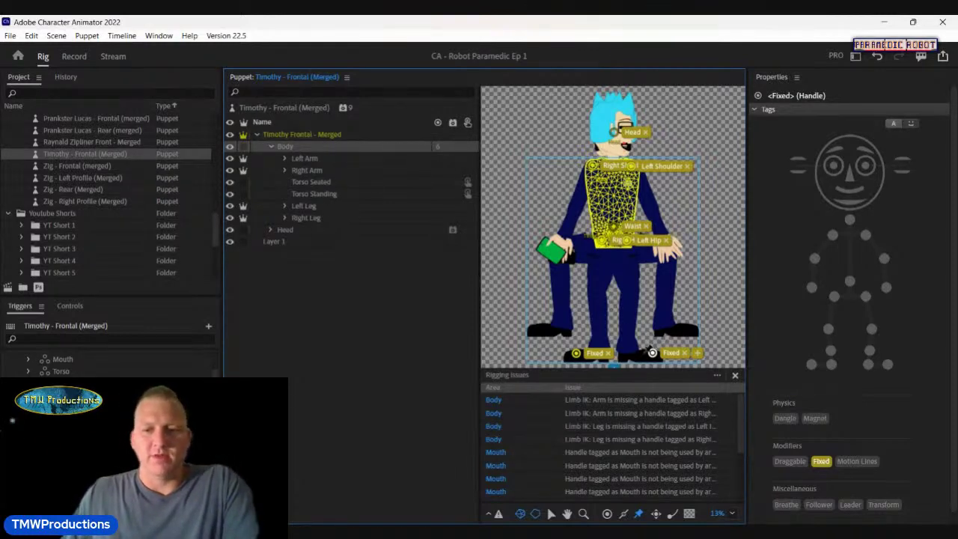
# Step: Move the Left Arm layer's origin handle up to the shoulder so it attaches to the torso
pyautogui.click(305, 158)
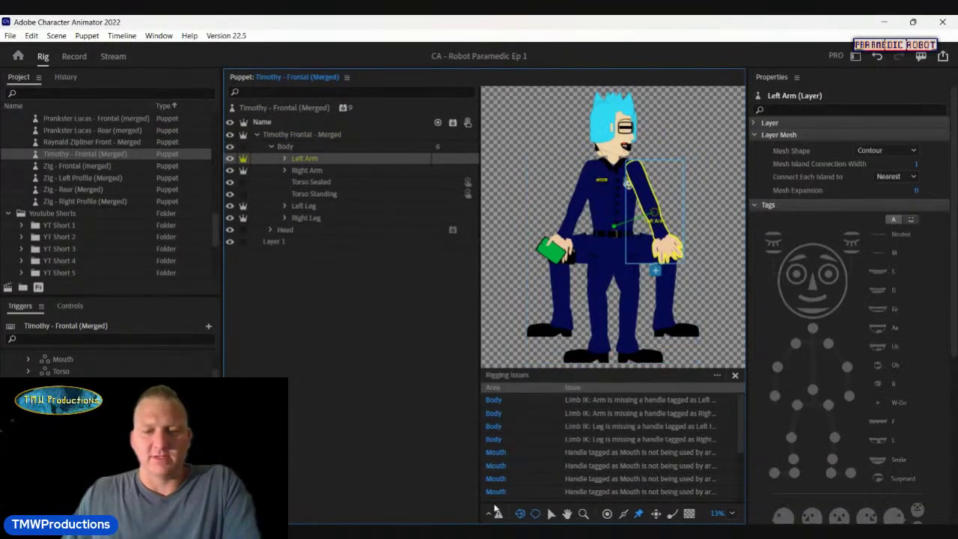
pyautogui.click(551, 514)
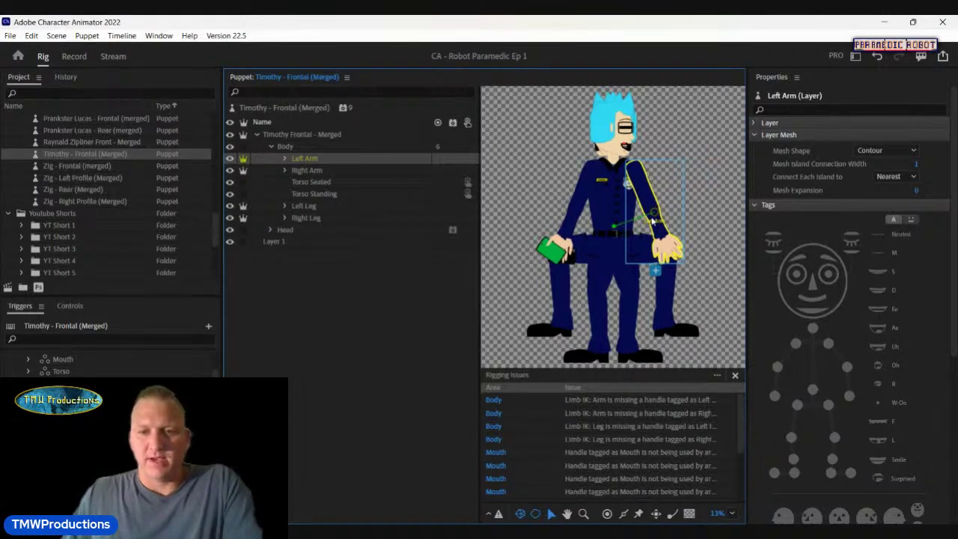
pyautogui.click(655, 216)
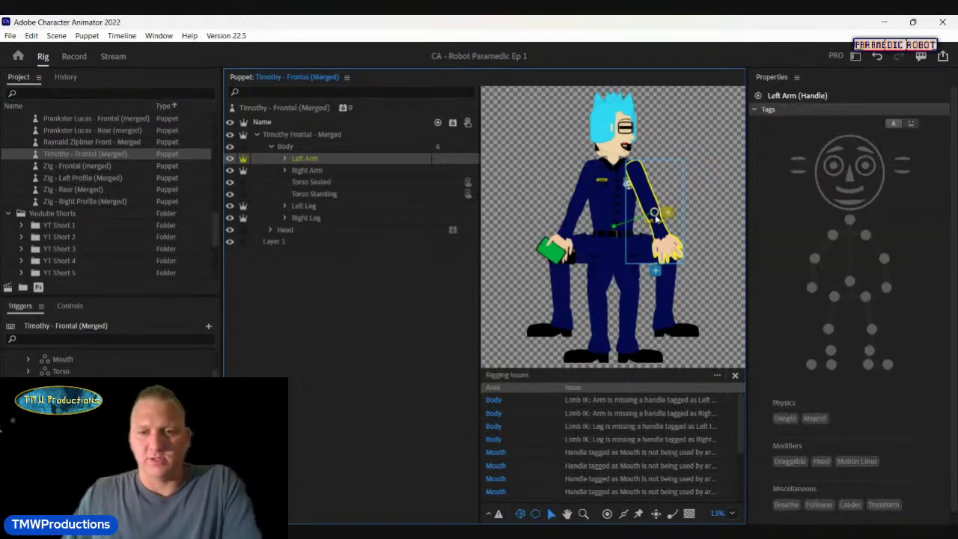
pyautogui.moveTo(655, 216); pyautogui.dragTo(634, 172)
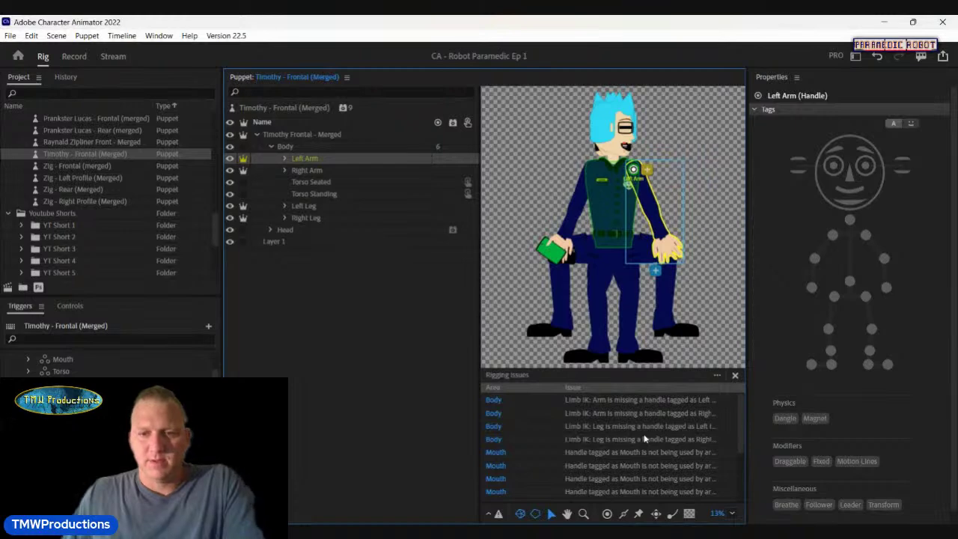
# Step: Add elbow and wrist handles to the Left Arm, tagging them Left Elbow and Left Wrist, and make the wrist Draggable
pyautogui.click(607, 513)
pyautogui.click(650, 210)
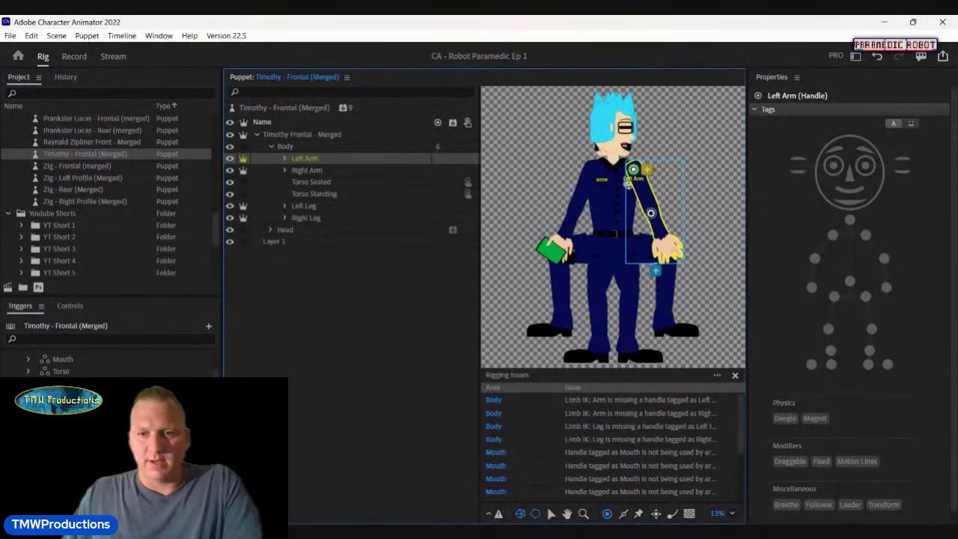
pyautogui.click(650, 209)
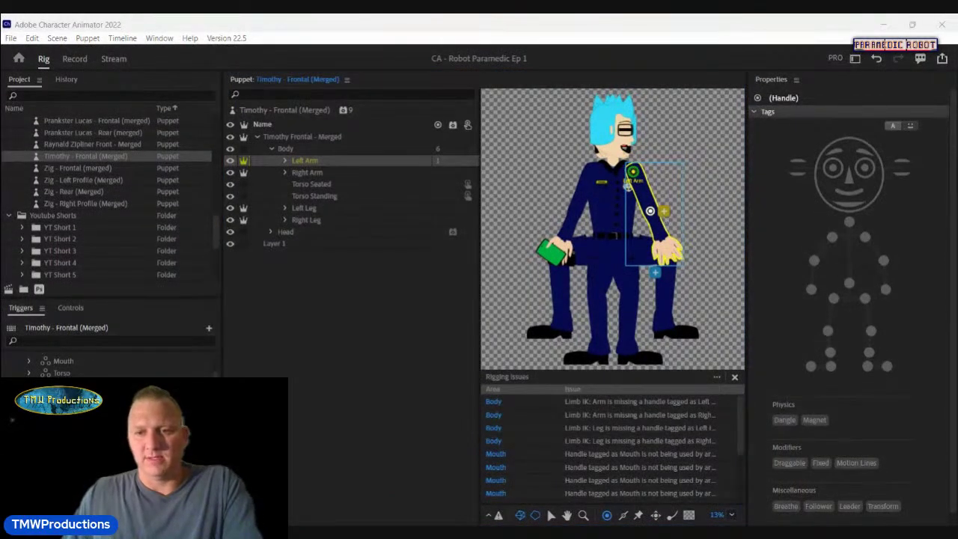
pyautogui.click(883, 261)
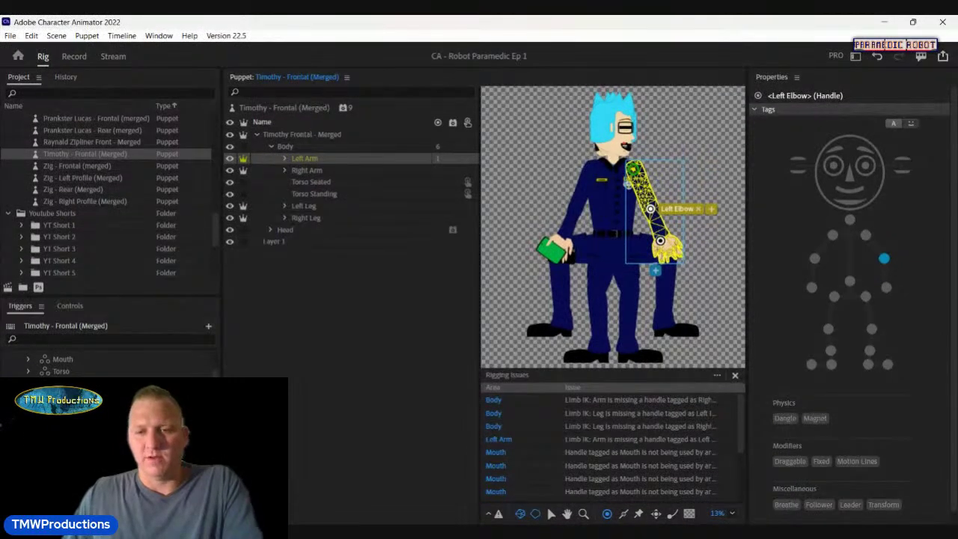
pyautogui.click(672, 241)
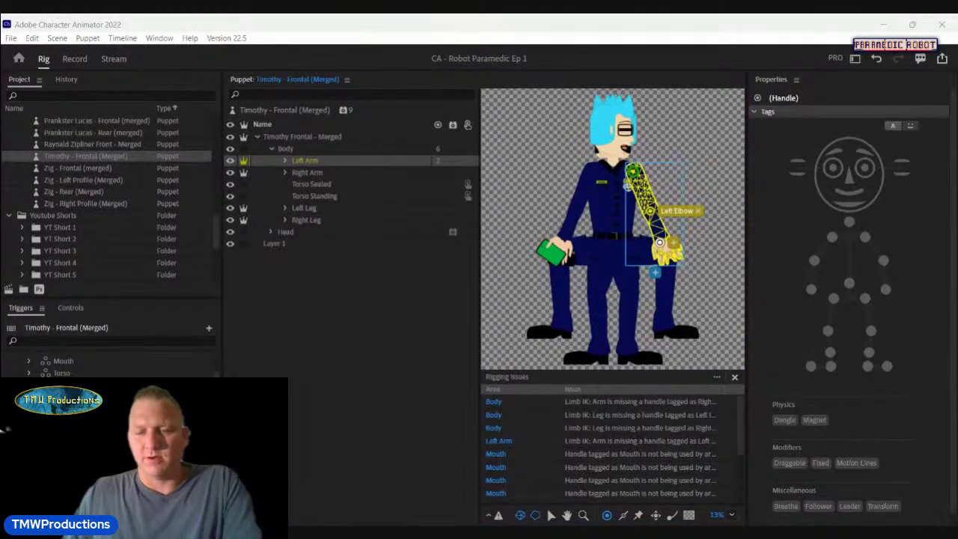
pyautogui.click(885, 288)
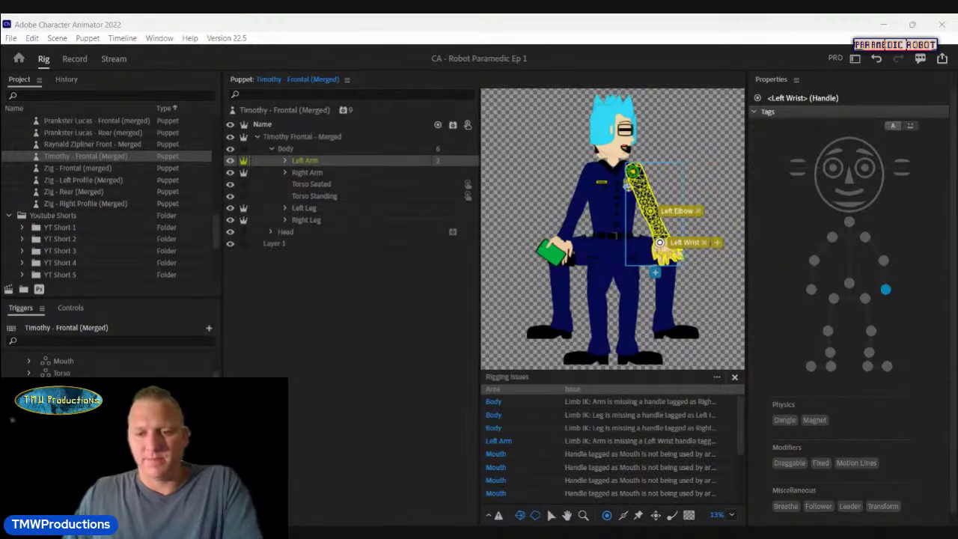
pyautogui.click(789, 463)
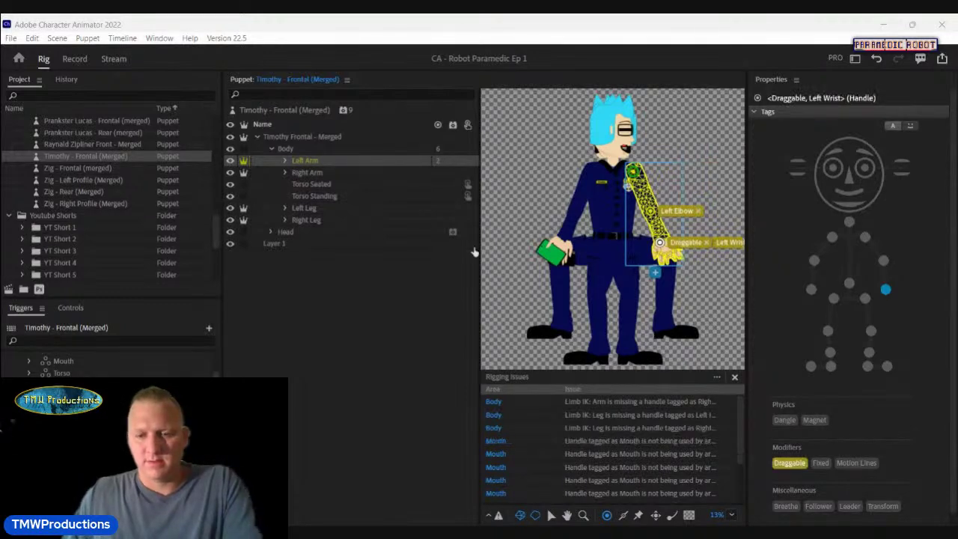
# Step: Add sticks along the upper arm and forearm of the Left Arm layer
pyautogui.click(623, 515)
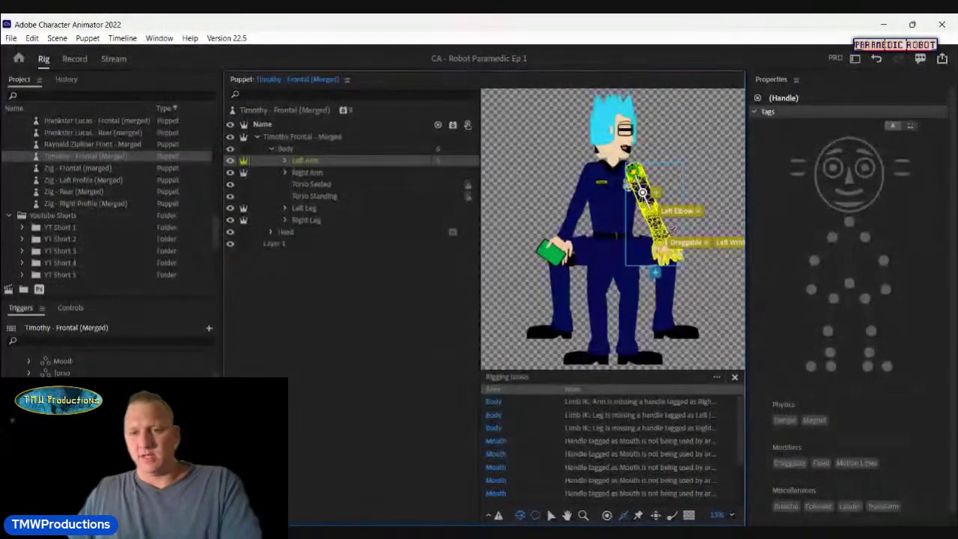
pyautogui.click(642, 191)
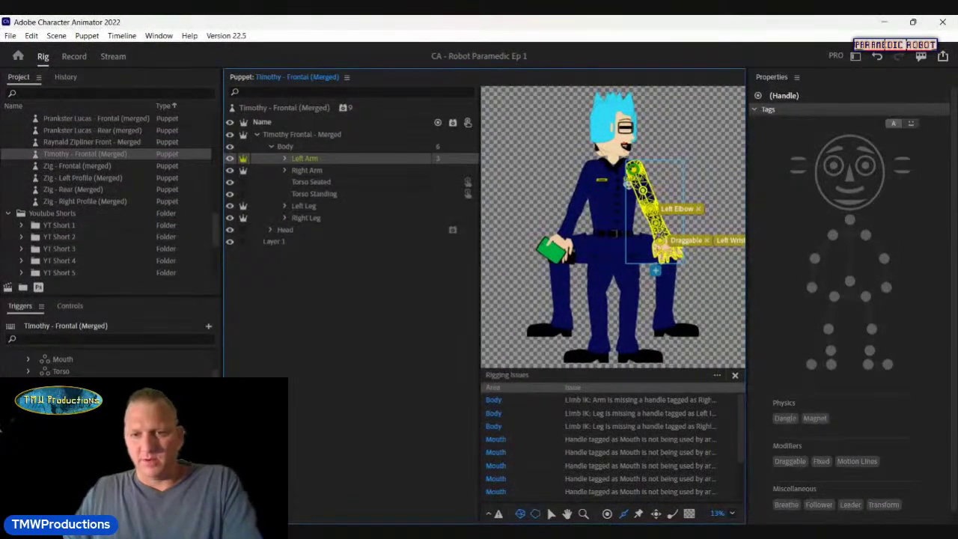
pyautogui.click(656, 227)
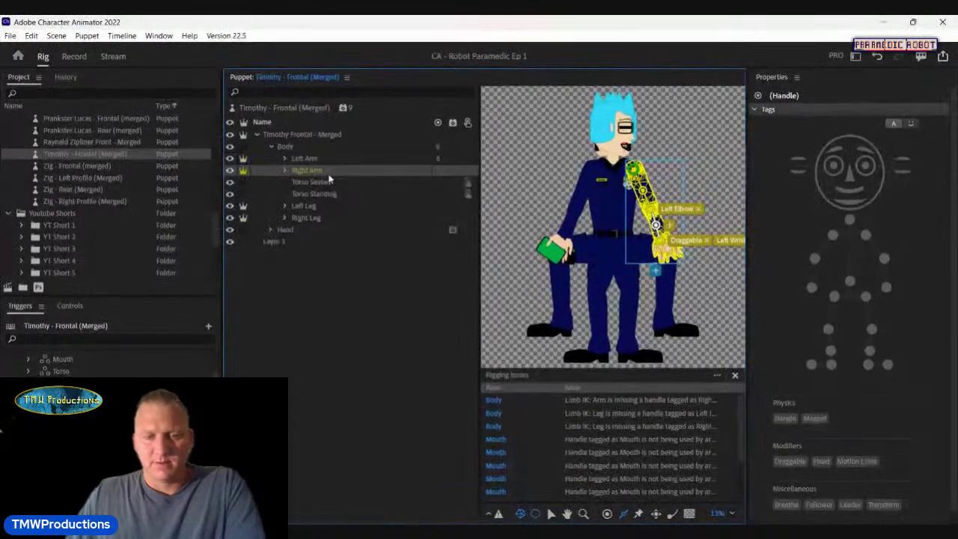
# Step: Move the Right Arm layer's origin handle to the shoulder and add handles tagged Right Elbow and Right Wrist
pyautogui.click(329, 172)
pyautogui.click(551, 515)
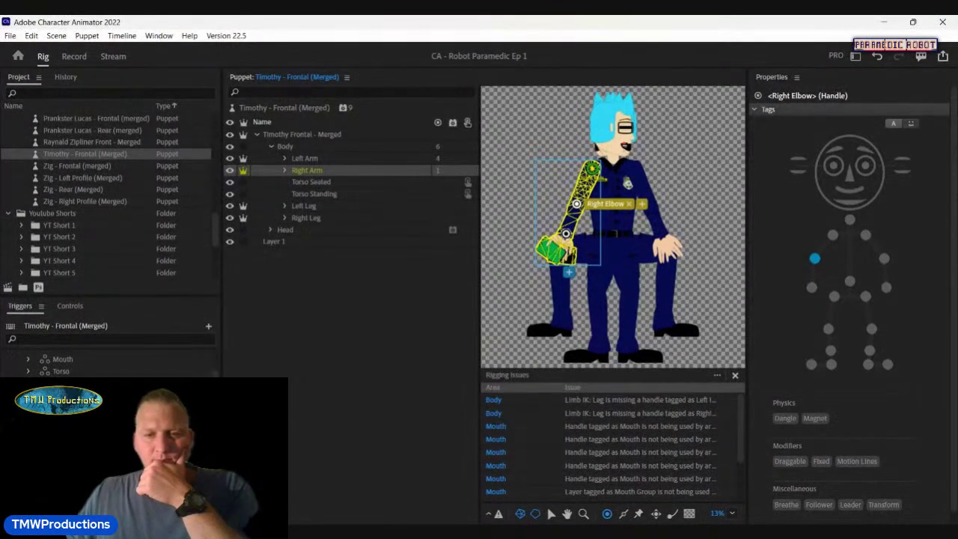
pyautogui.click(566, 233)
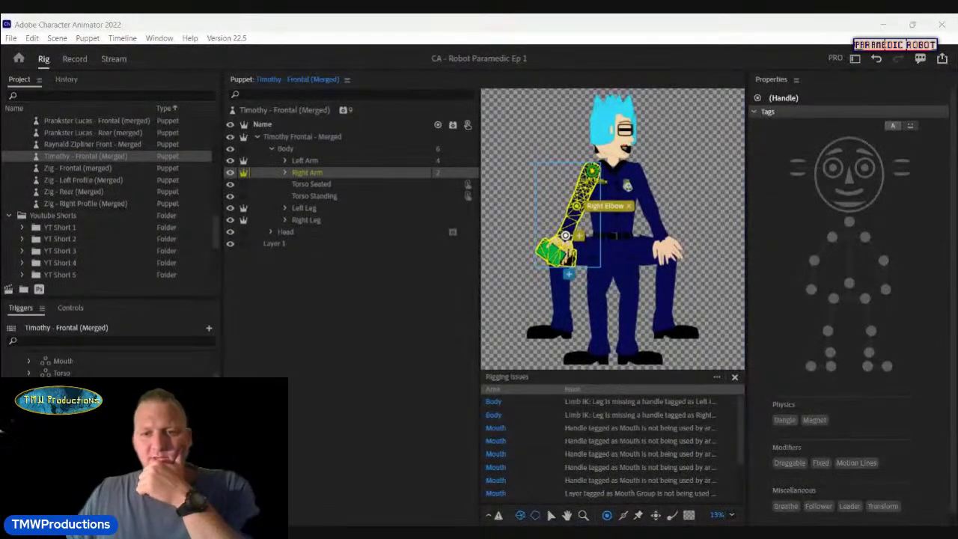
pyautogui.click(810, 288)
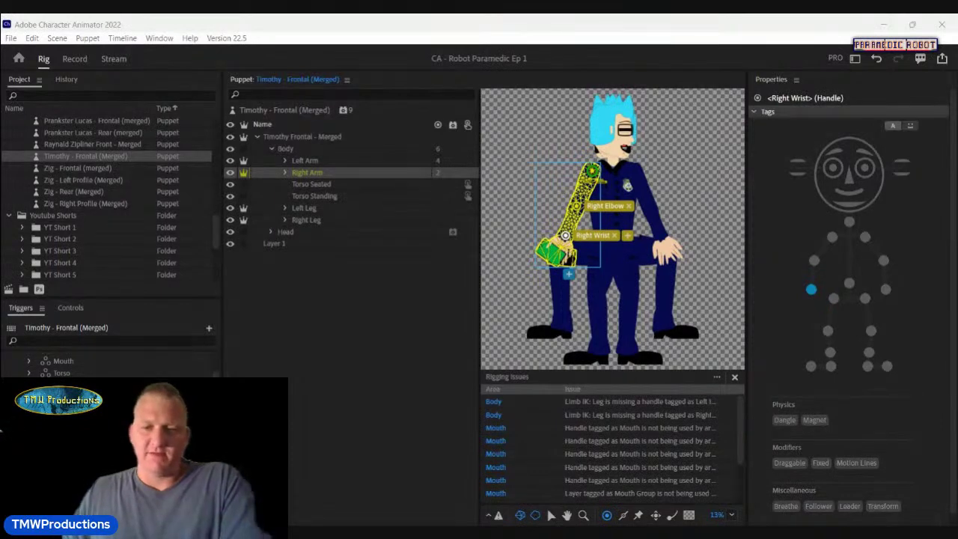
# Step: Add sticks along the upper arm and forearm of the Right Arm layer
pyautogui.click(623, 515)
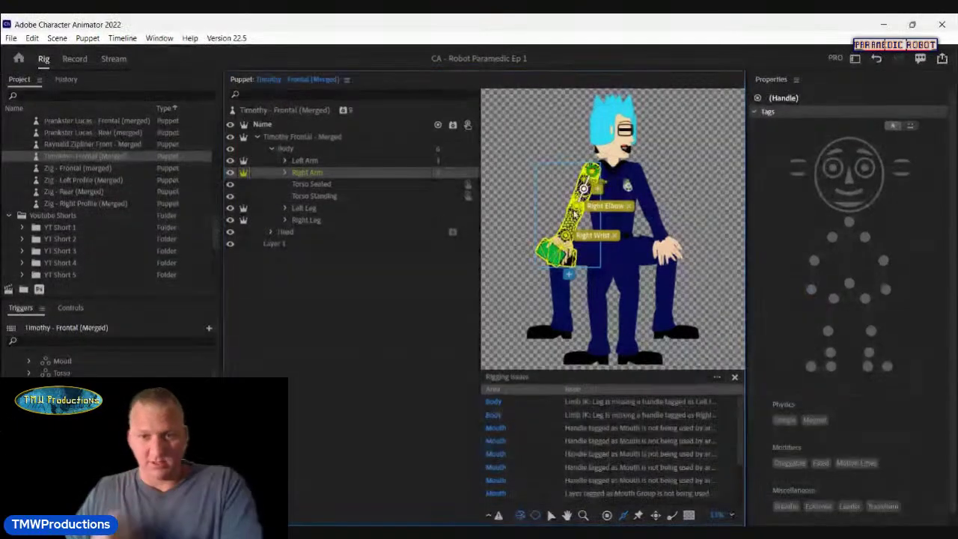
pyautogui.click(583, 186)
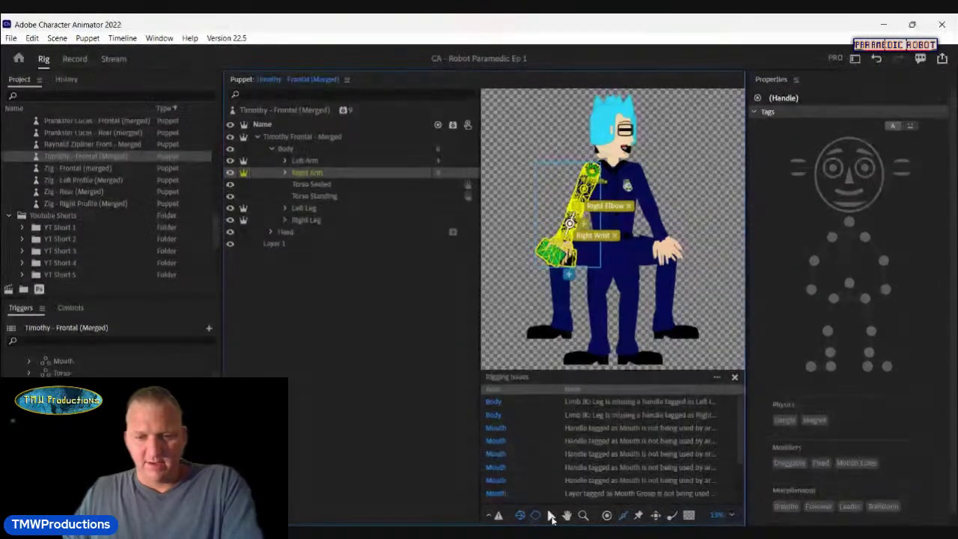
pyautogui.click(570, 222)
# Step: Move the Right Wrist handle slightly down toward the hand and tag it Draggable
pyautogui.moveTo(568, 224); pyautogui.dragTo(563, 240)
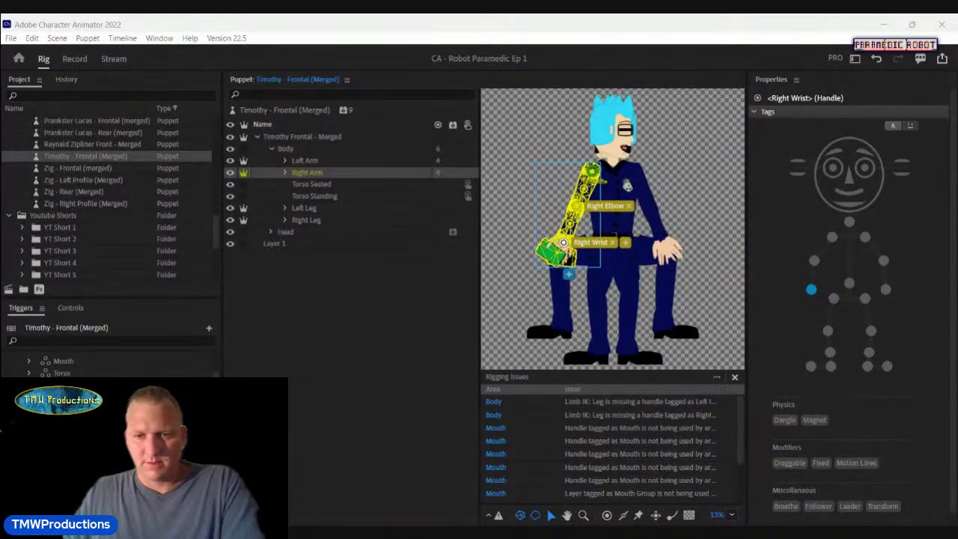
pyautogui.click(789, 463)
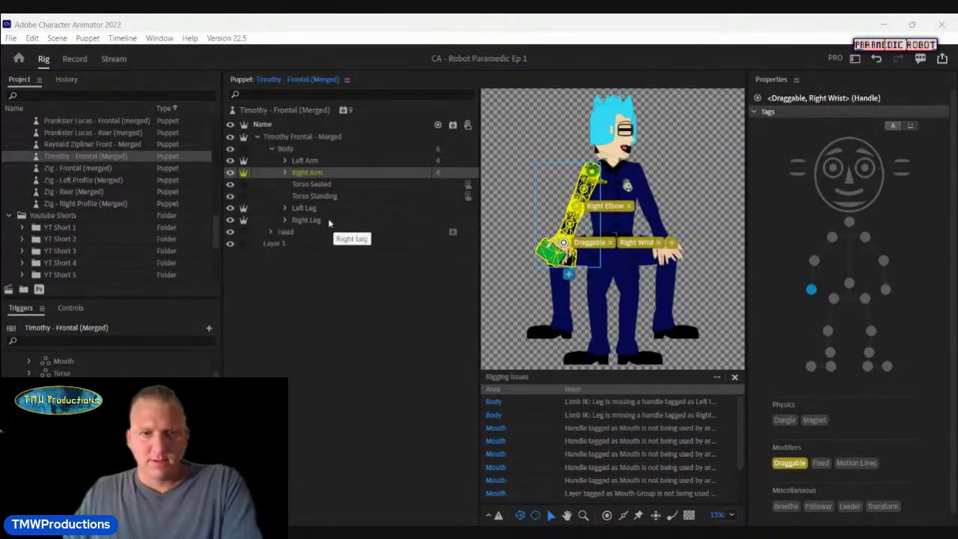
# Step: Move the Left Leg layer's origin handle to the hip and add a handle at the standing leg's knee tagged Left Knee
pyautogui.click(304, 207)
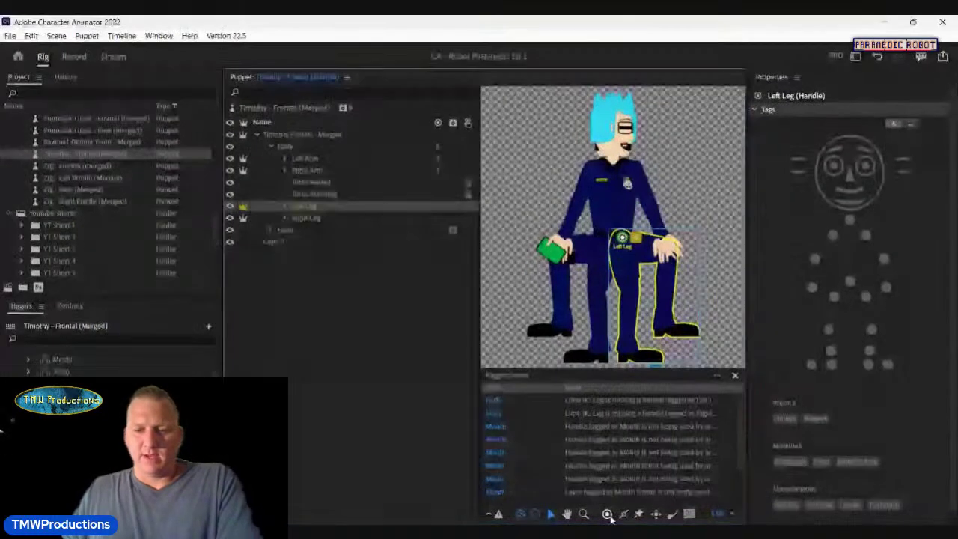
pyautogui.click(607, 515)
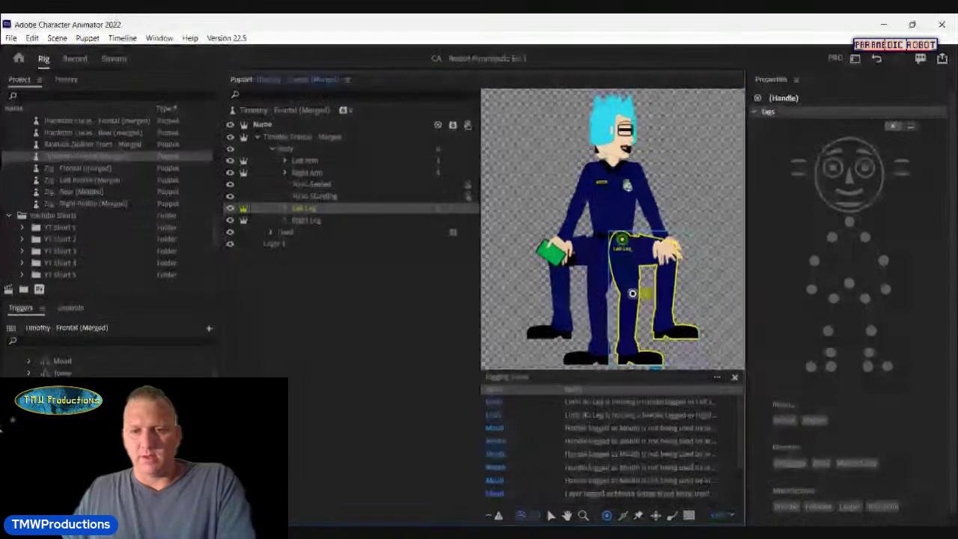
pyautogui.click(644, 292)
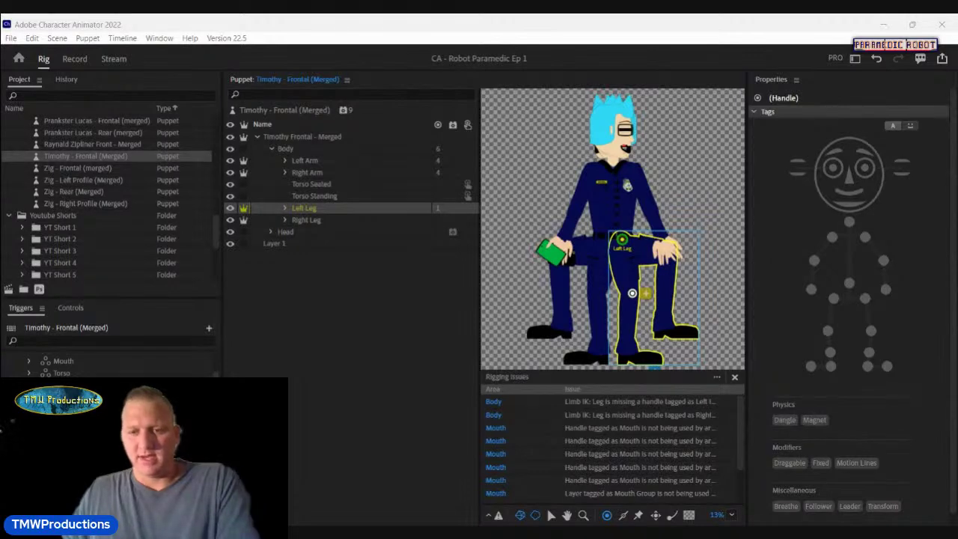
pyautogui.click(870, 330)
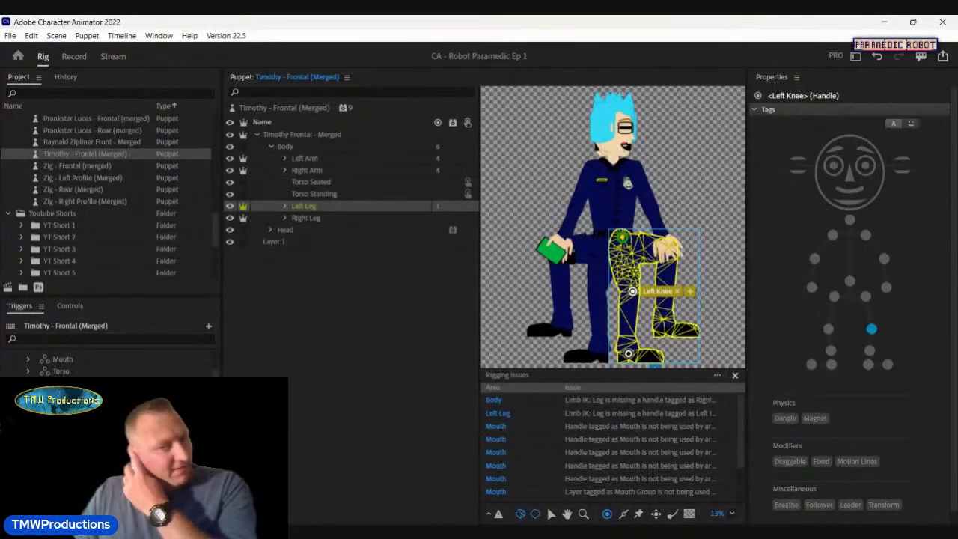
# Step: Add a handle at the standing left leg's ankle, tag it Left Ankle and move it slightly up
pyautogui.click(628, 353)
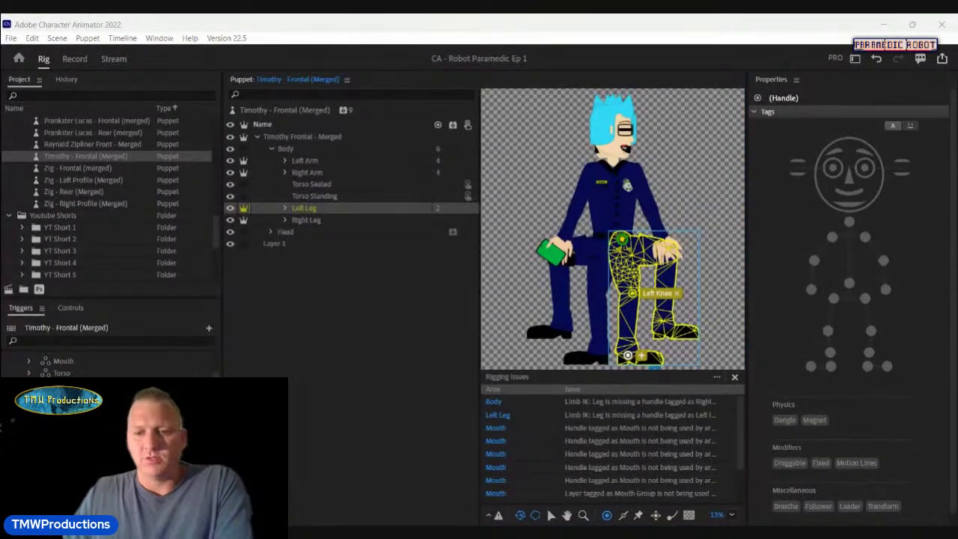
pyautogui.click(868, 351)
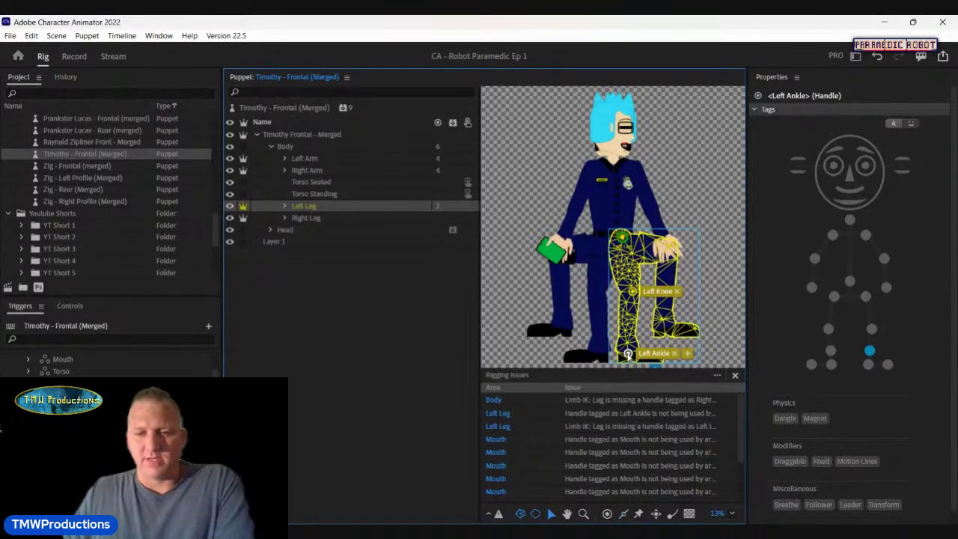
pyautogui.moveTo(628, 354); pyautogui.dragTo(629, 348)
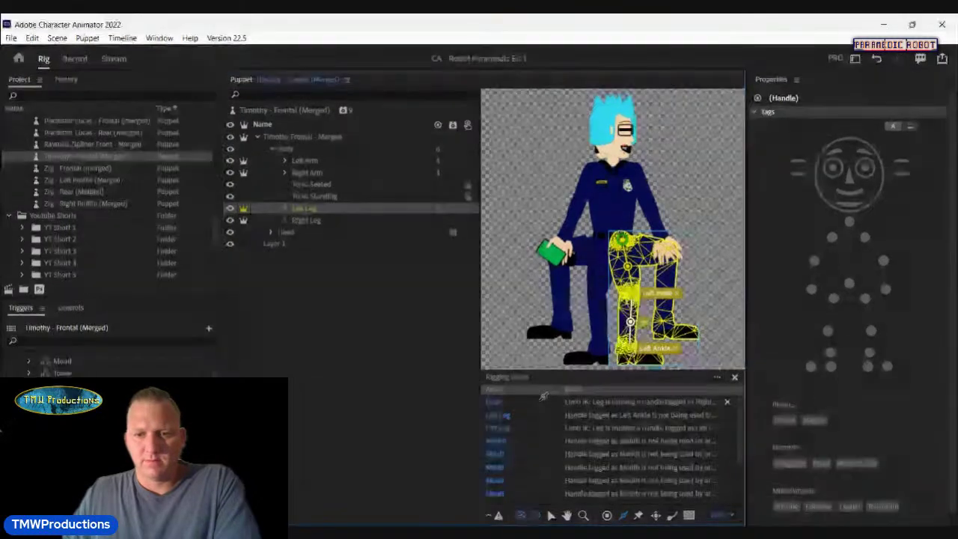
# Step: Move the Right Leg layer's origin handle to the hip and add handles on the standing leg tagged Right Knee and Right Ankle
pyautogui.click(307, 218)
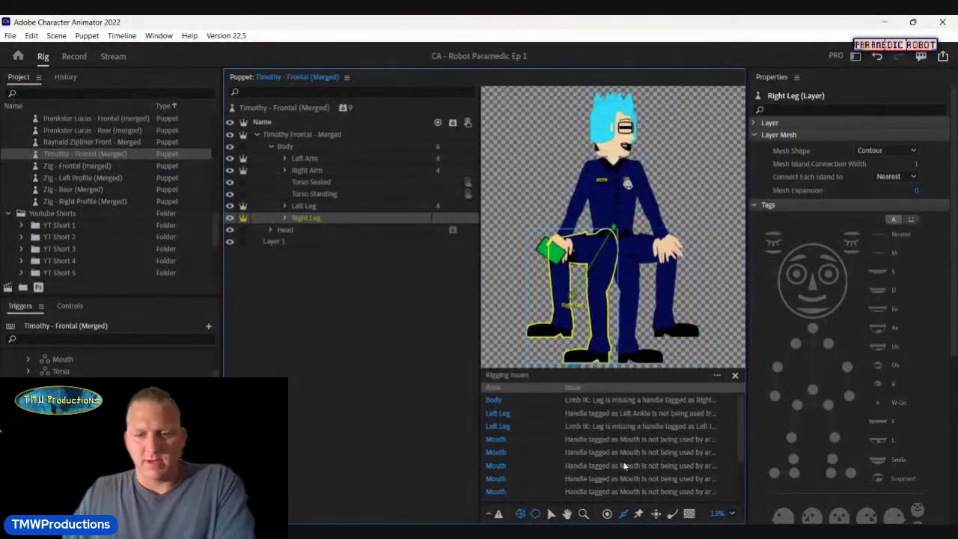
pyautogui.click(551, 513)
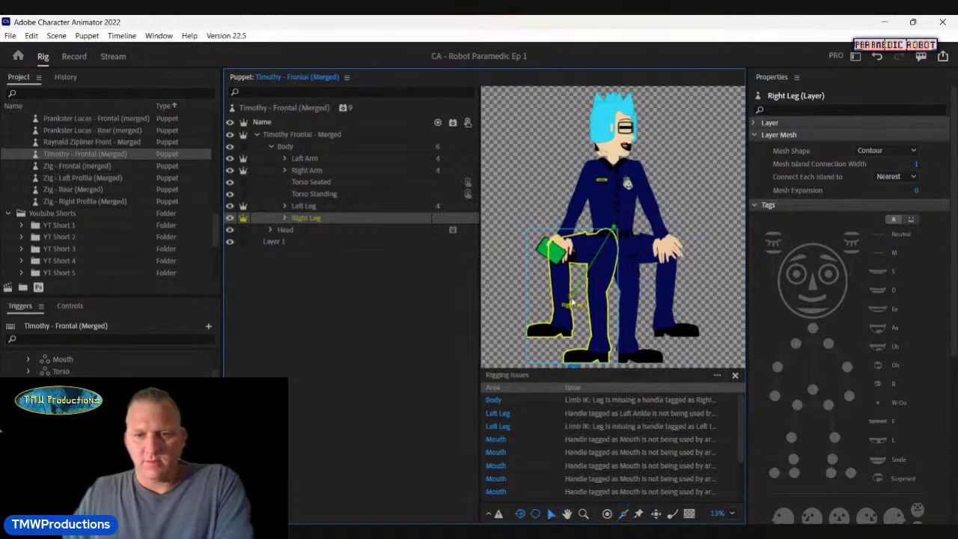
pyautogui.moveTo(571, 302); pyautogui.dragTo(604, 239)
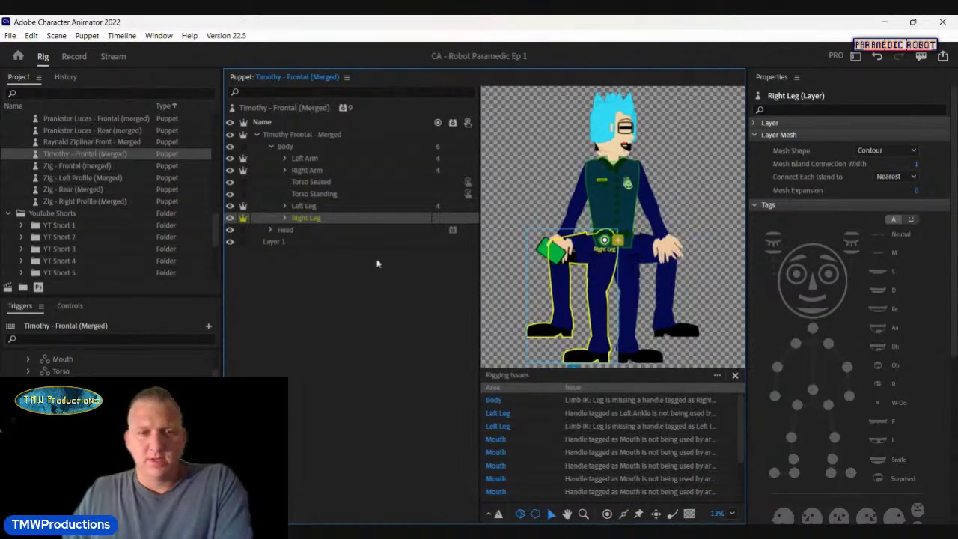
pyautogui.click(603, 240)
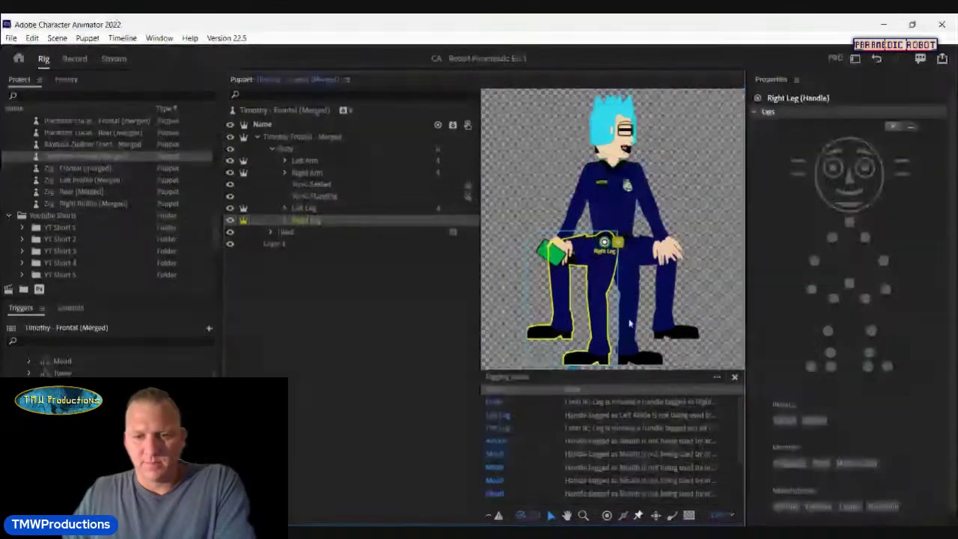
pyautogui.click(607, 515)
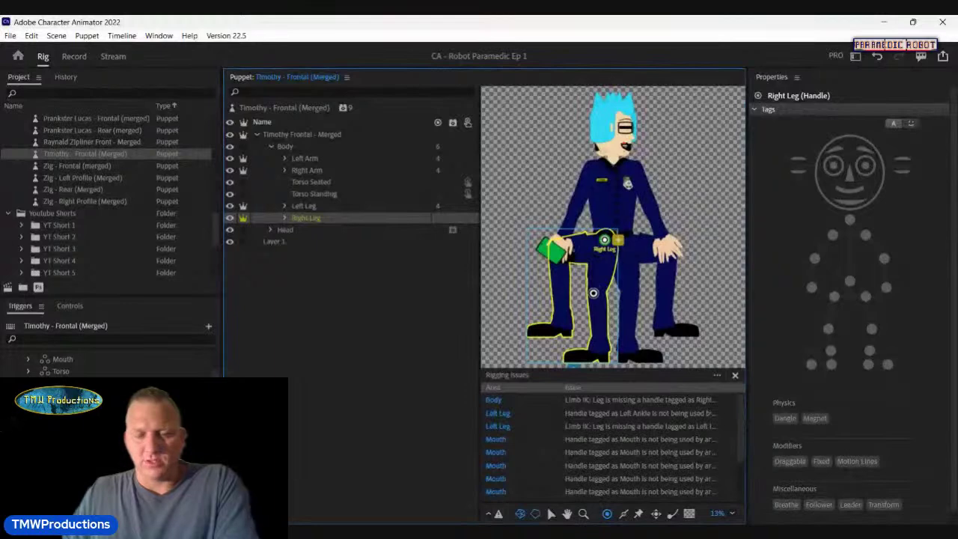
pyautogui.click(608, 294)
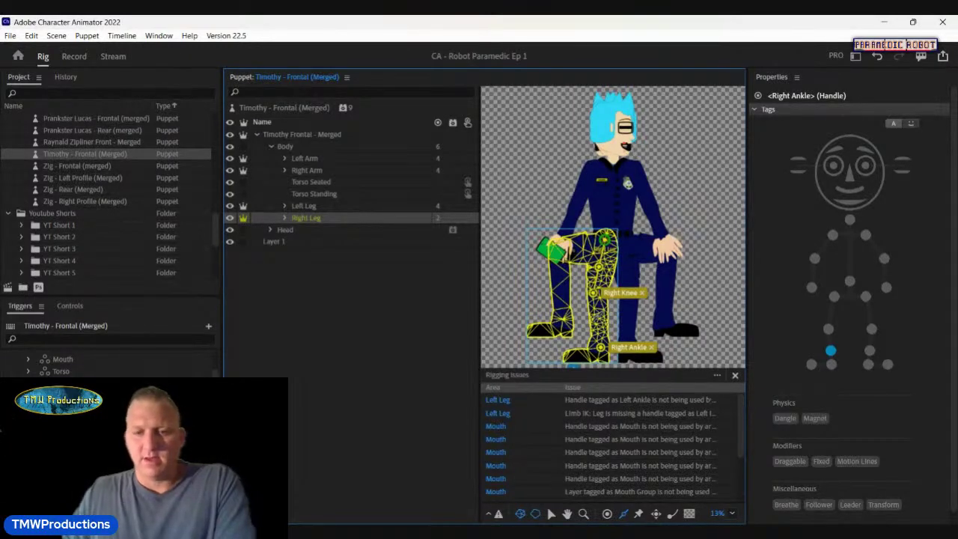
# Step: Add sticks along the thigh and shin of the Right Leg layer's standing leg
pyautogui.click(599, 265)
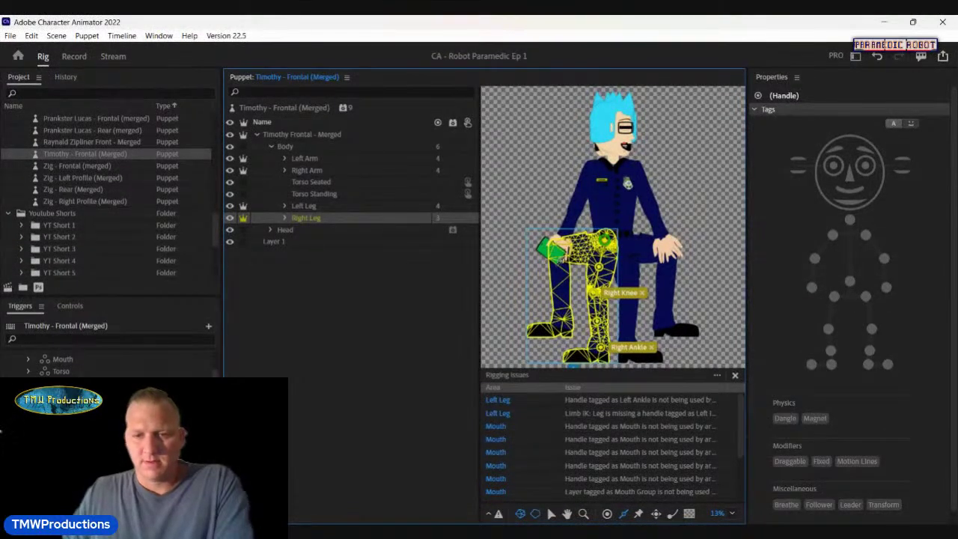
pyautogui.click(596, 320)
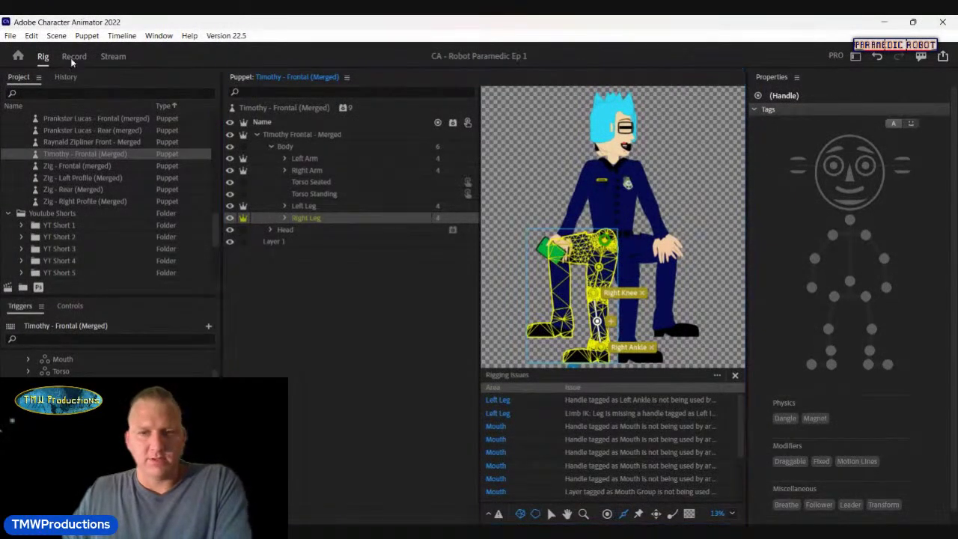
# Step: Test the arm rigging in the YT Short 17 scene by moving the puppet's hands in the seated and standing poses
pyautogui.click(71, 57)
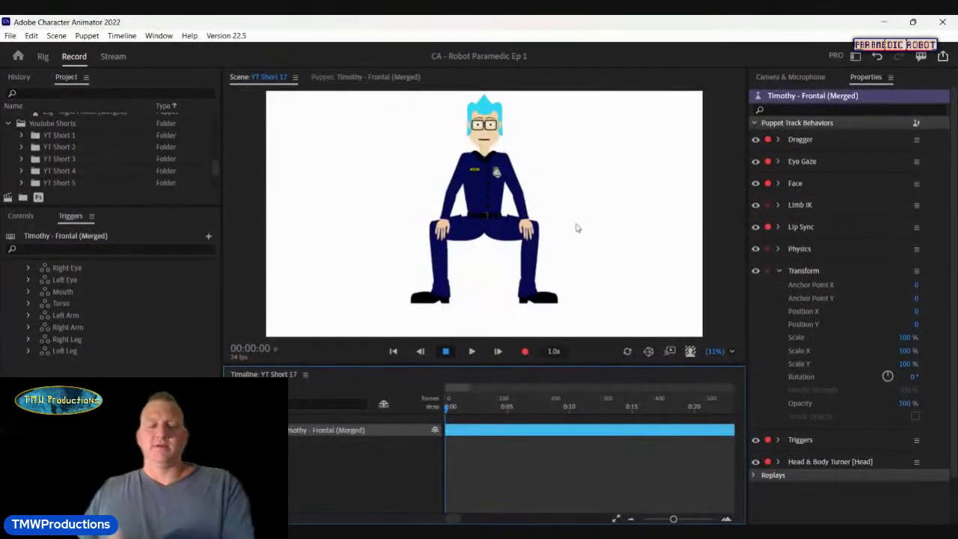
pyautogui.moveTo(526, 225); pyautogui.dragTo(546, 159)
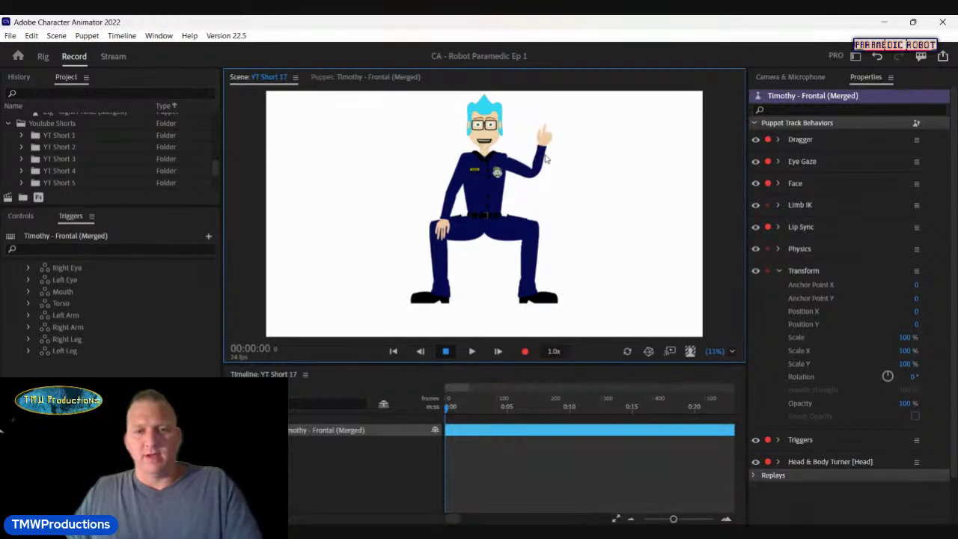
pyautogui.moveTo(545, 159); pyautogui.dragTo(588, 172)
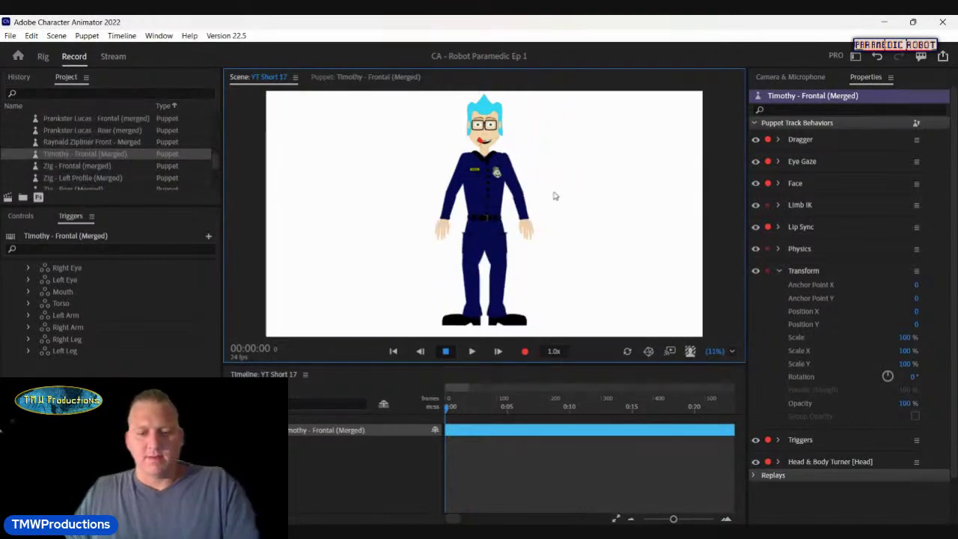
pyautogui.moveTo(443, 235); pyautogui.dragTo(349, 221)
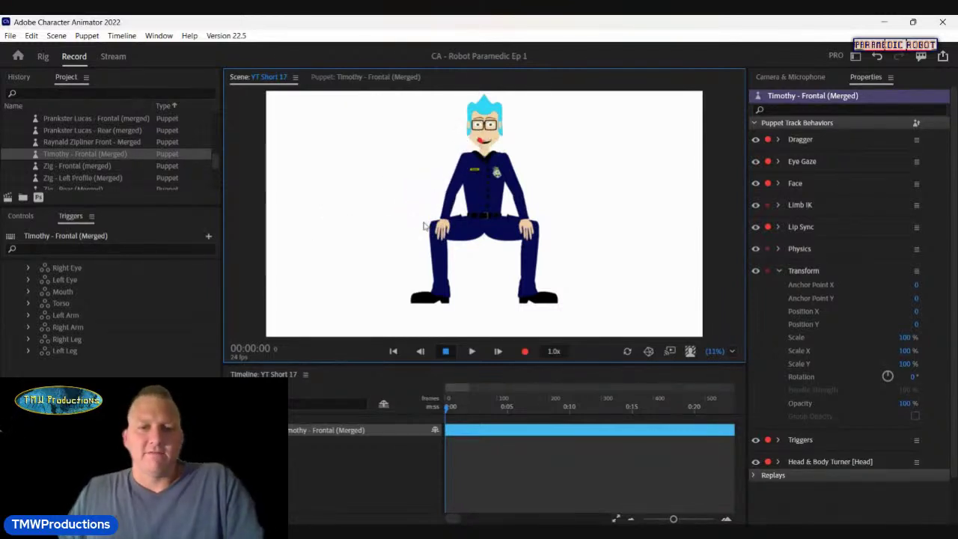
pyautogui.moveTo(449, 237); pyautogui.dragTo(464, 178)
pyautogui.moveTo(575, 260); pyautogui.dragTo(499, 310)
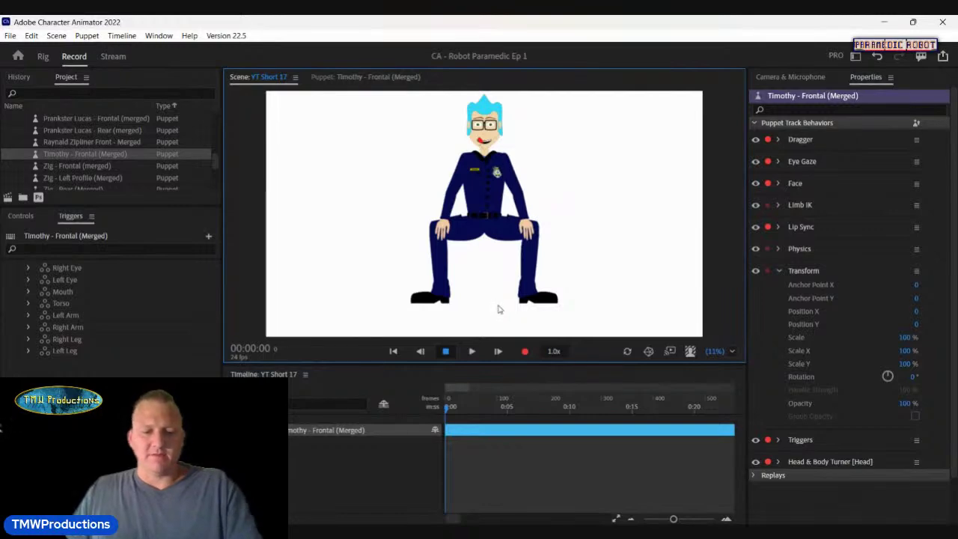
pyautogui.press('s')
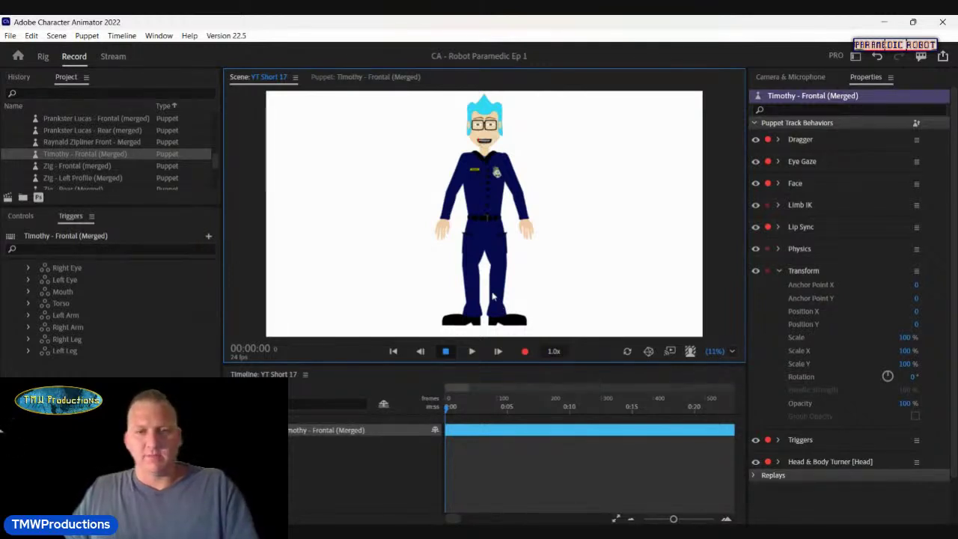
pyautogui.moveTo(524, 234); pyautogui.dragTo(505, 228)
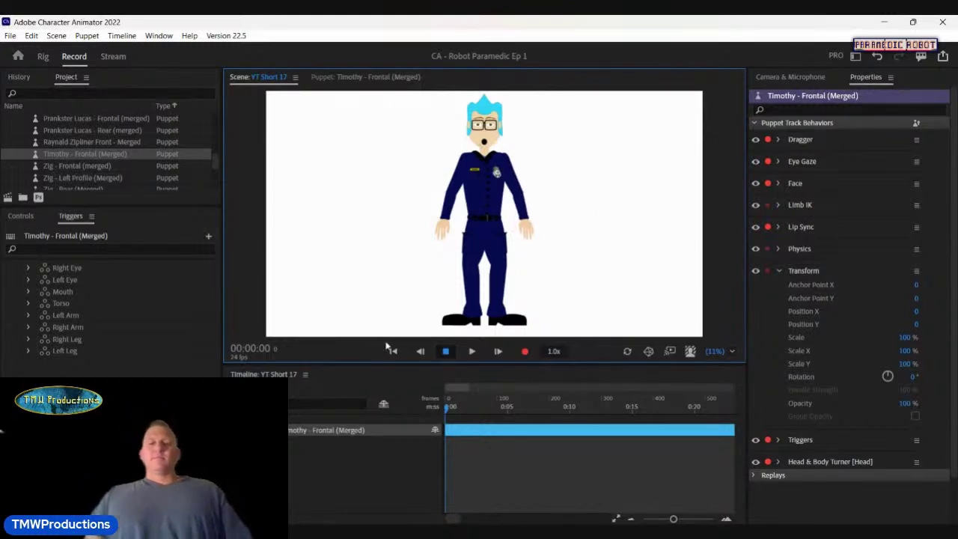
# Step: Disarm Camera Input and arm Keyboard Input for the Eye Gaze behavior, and test the puppet's left hand in the scene
pyautogui.click(801, 79)
pyautogui.click(853, 77)
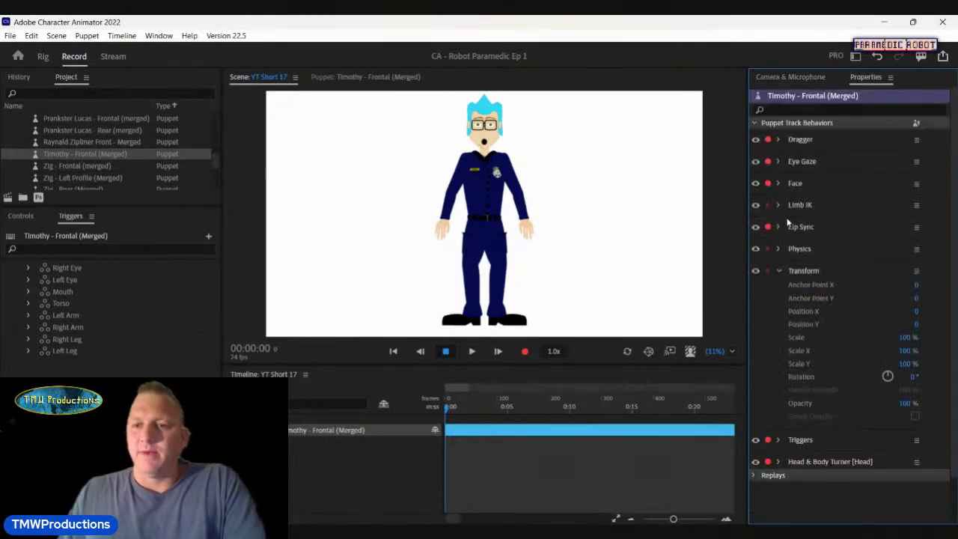
pyautogui.click(778, 270)
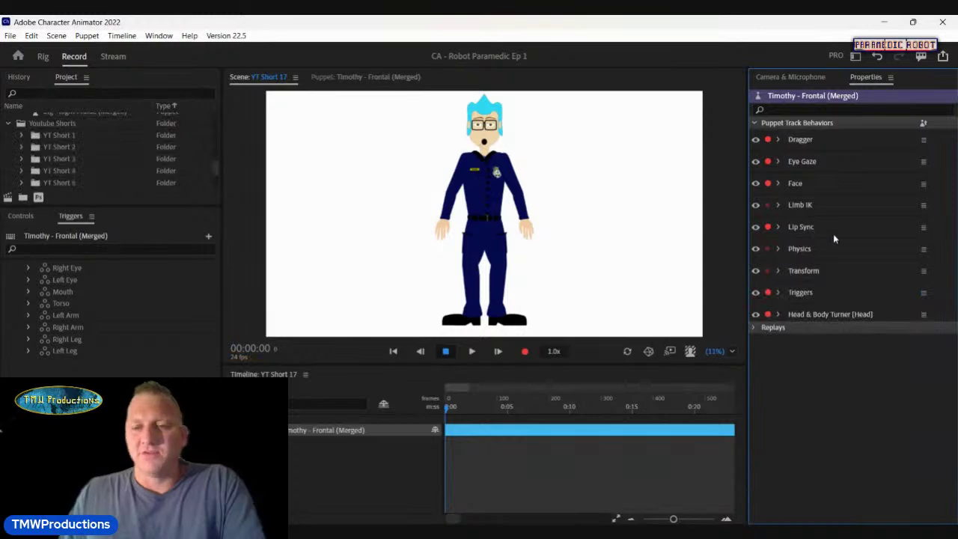
pyautogui.click(778, 161)
pyautogui.click(781, 176)
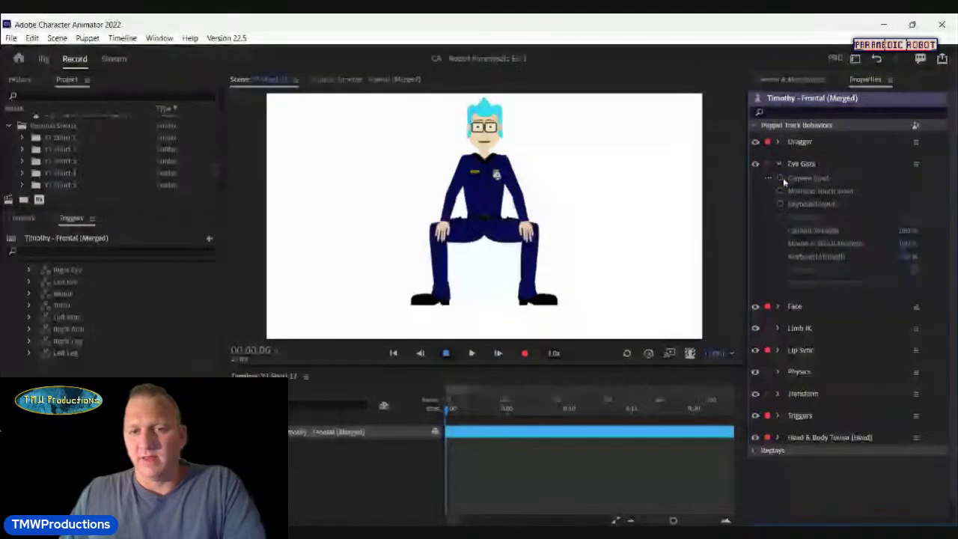
pyautogui.click(780, 201)
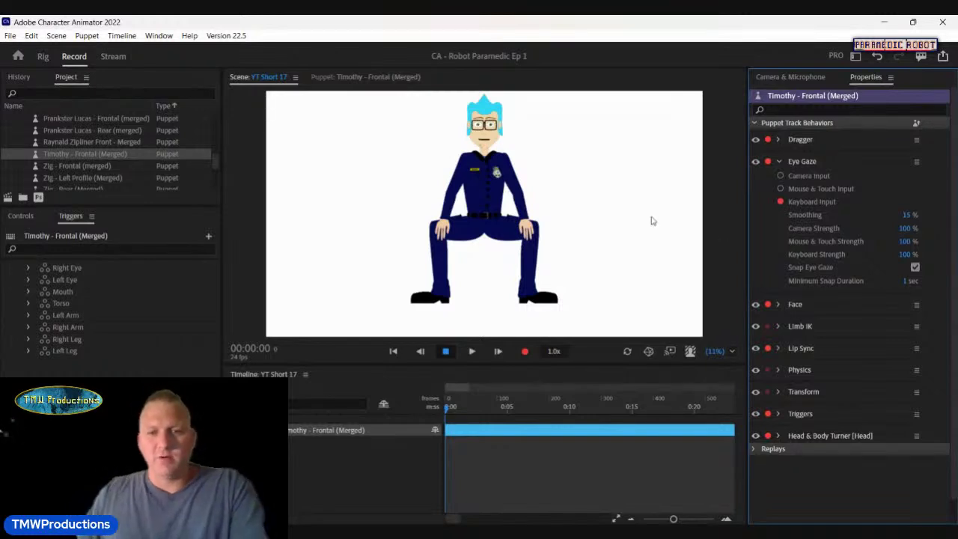
pyautogui.click(545, 219)
pyautogui.moveTo(545, 219); pyautogui.dragTo(509, 179)
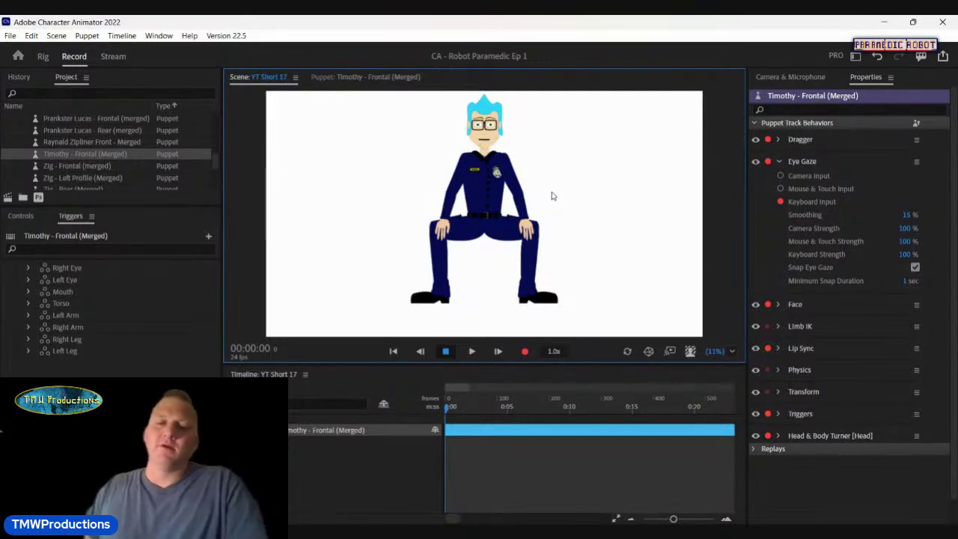
# Step: Review the arm and head-view layer groups in the rig, collapse the Body and Head groups, and show the whole puppet's behaviors
pyautogui.click(43, 56)
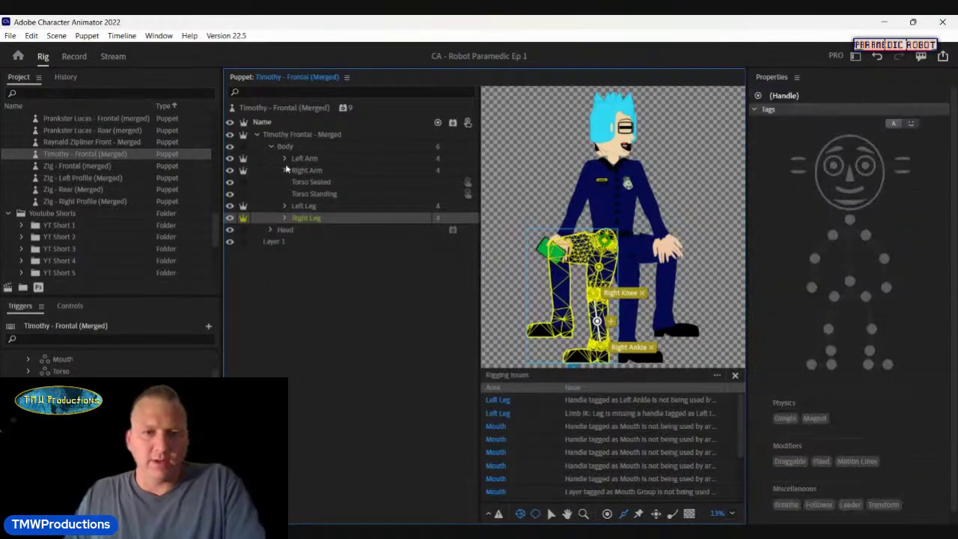
pyautogui.click(285, 159)
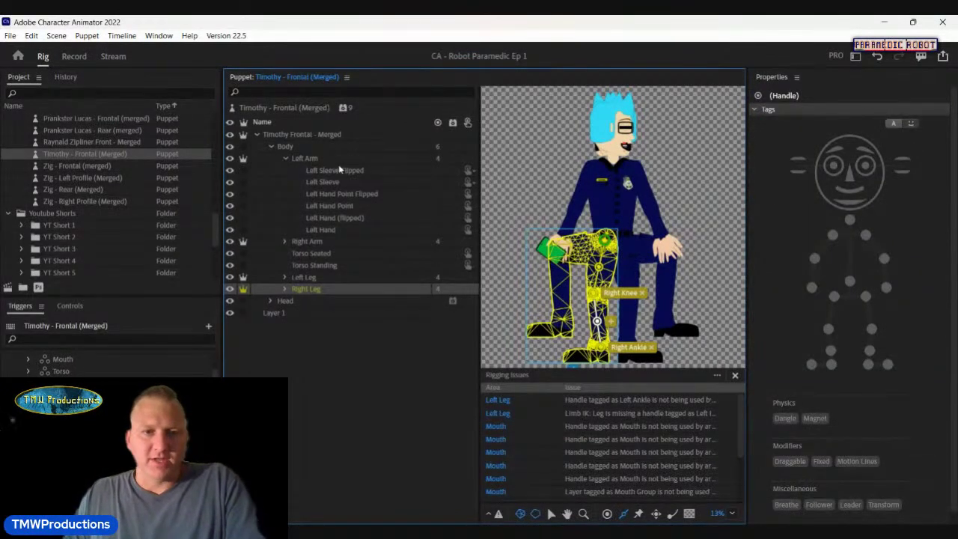
pyautogui.click(285, 241)
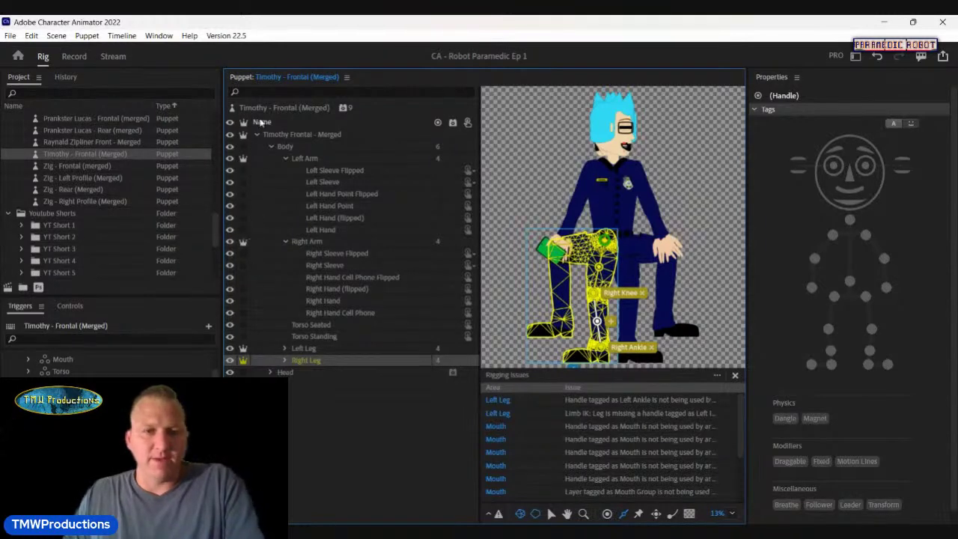
pyautogui.click(270, 146)
pyautogui.click(270, 157)
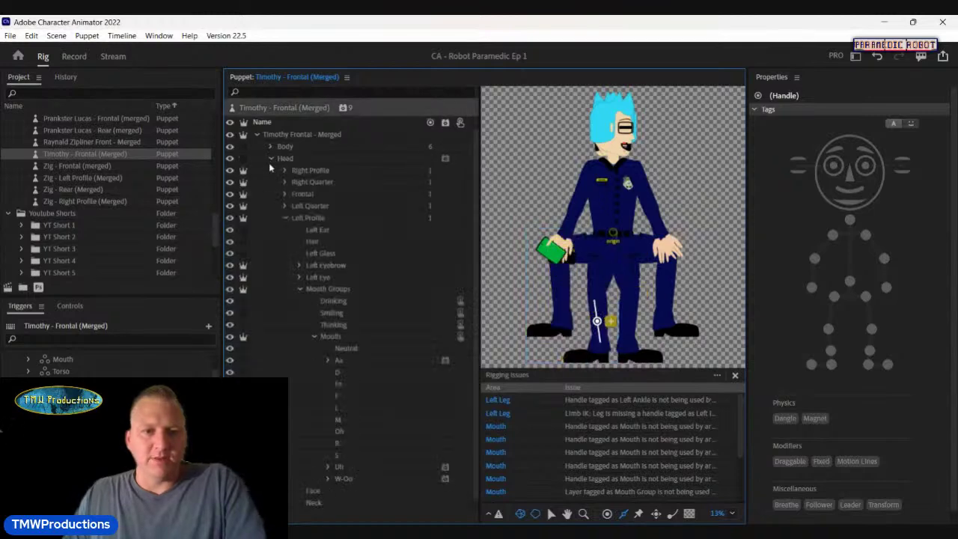
pyautogui.click(285, 206)
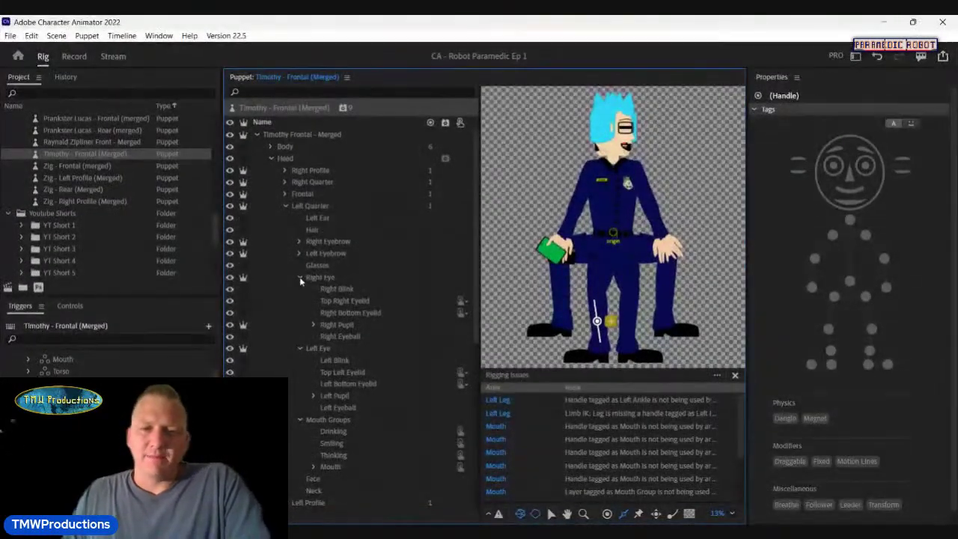
pyautogui.click(300, 278)
pyautogui.click(300, 290)
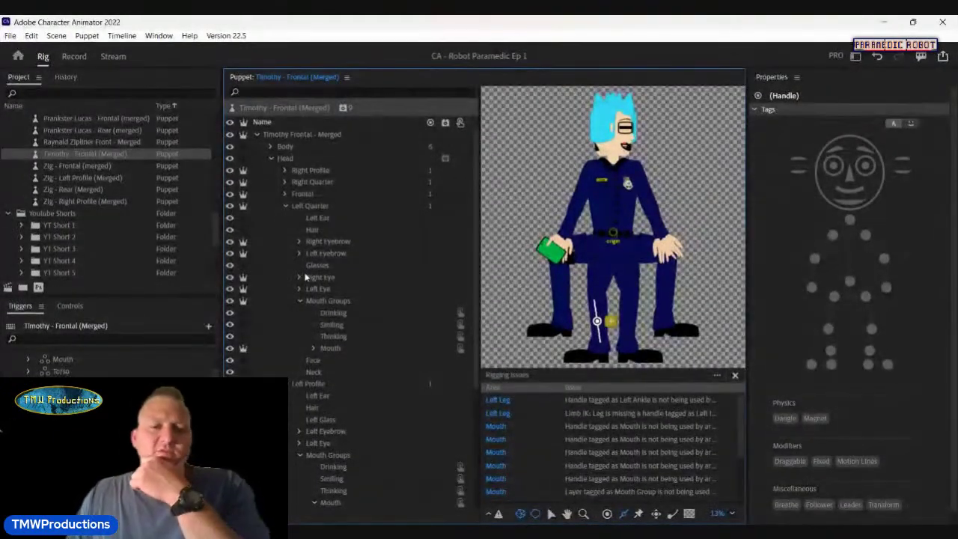
pyautogui.click(300, 289)
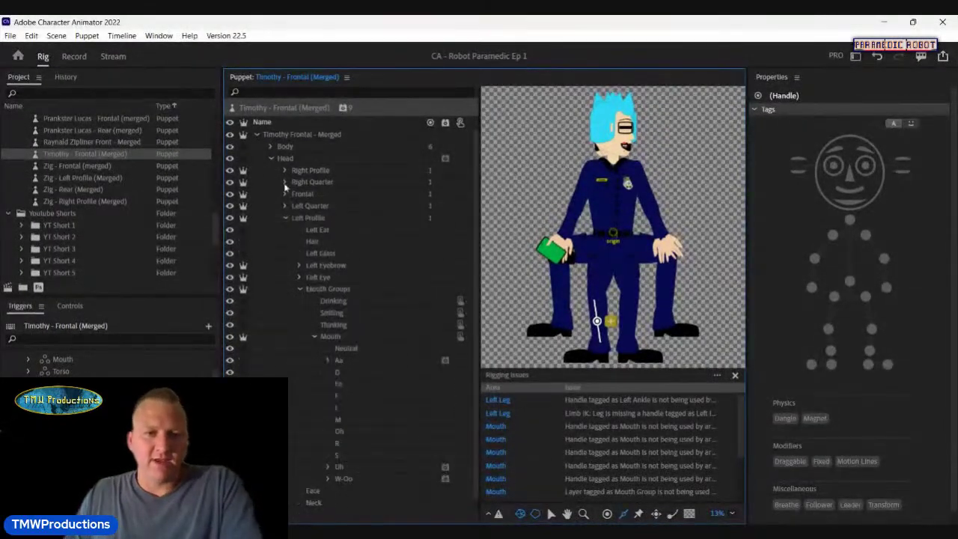
pyautogui.click(270, 158)
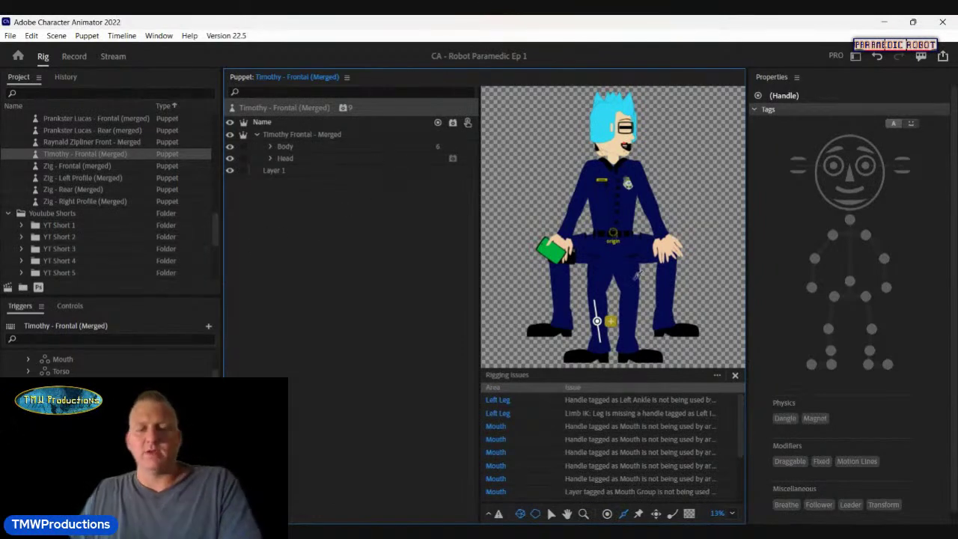
pyautogui.click(413, 248)
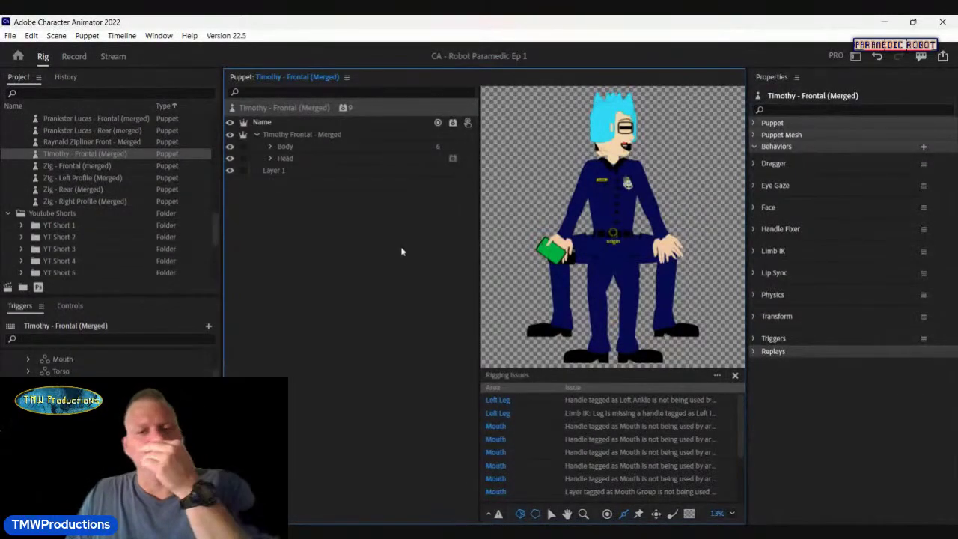